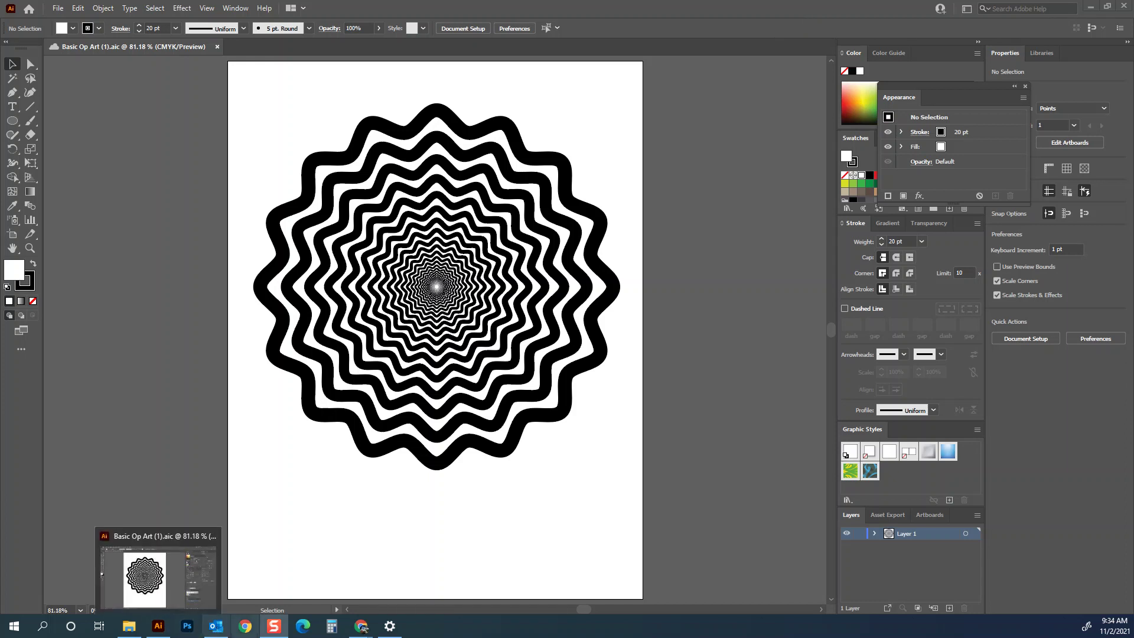
Step: Switch to the op art assignment in Google Docs and review the grouping and Transform Each instructions and both example images
click(313, 576)
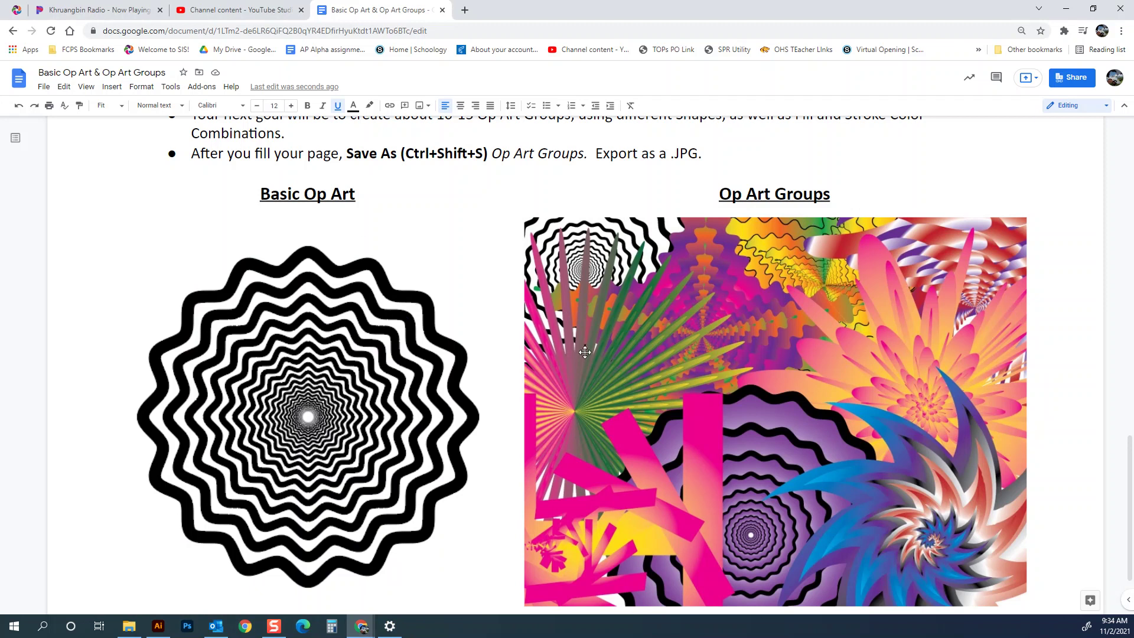
scroll(842, 352, down, 1)
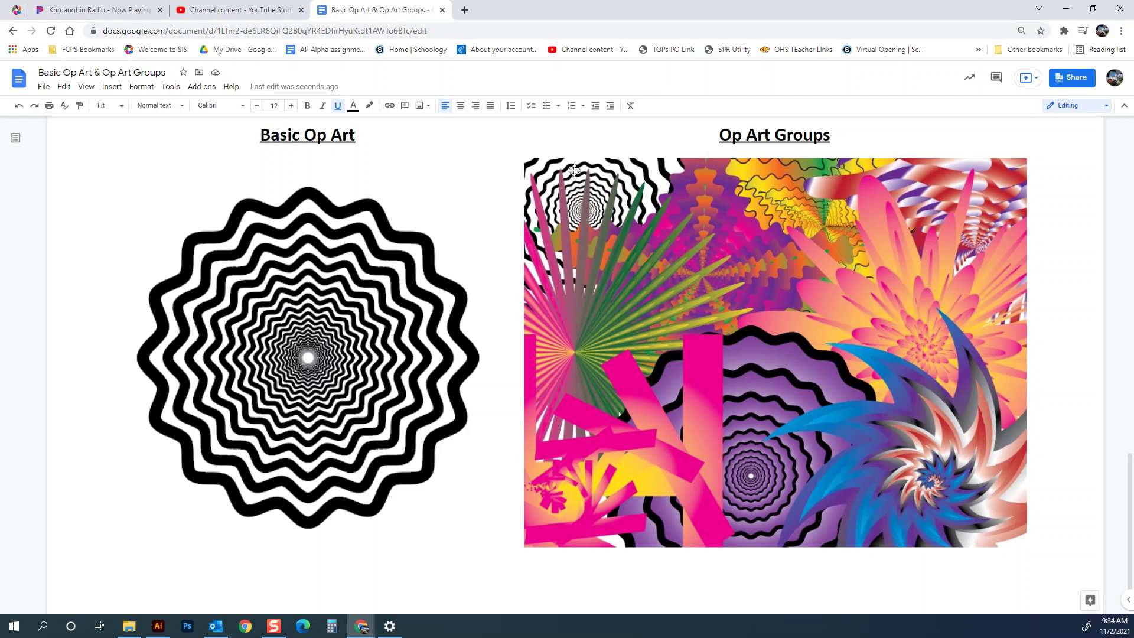
scroll(921, 267, down, 1)
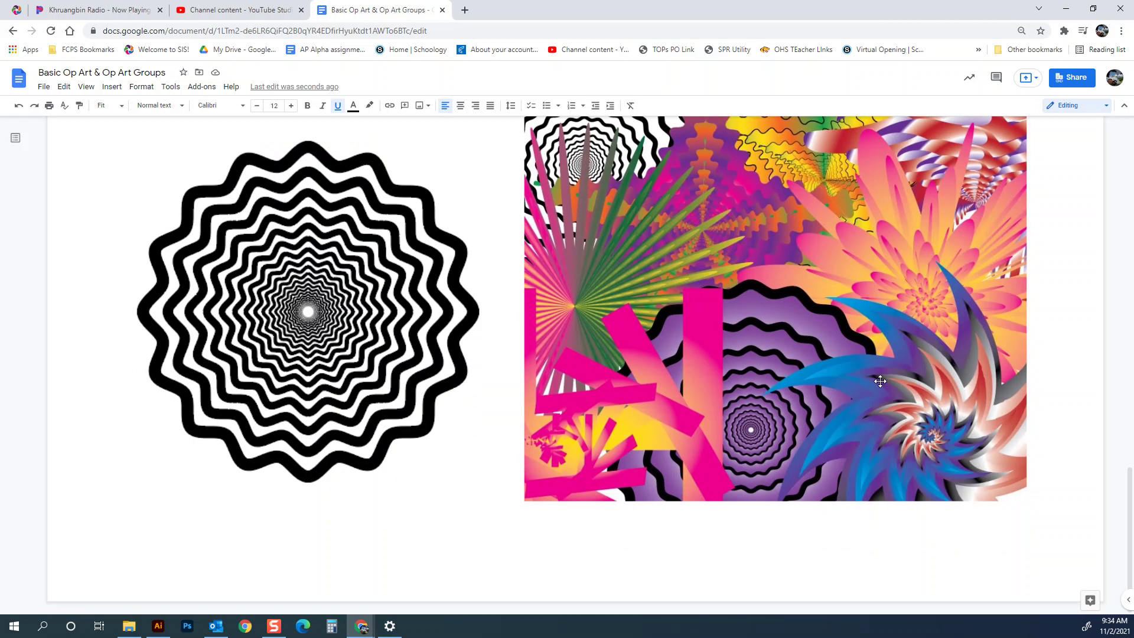
scroll(968, 287, up, 5)
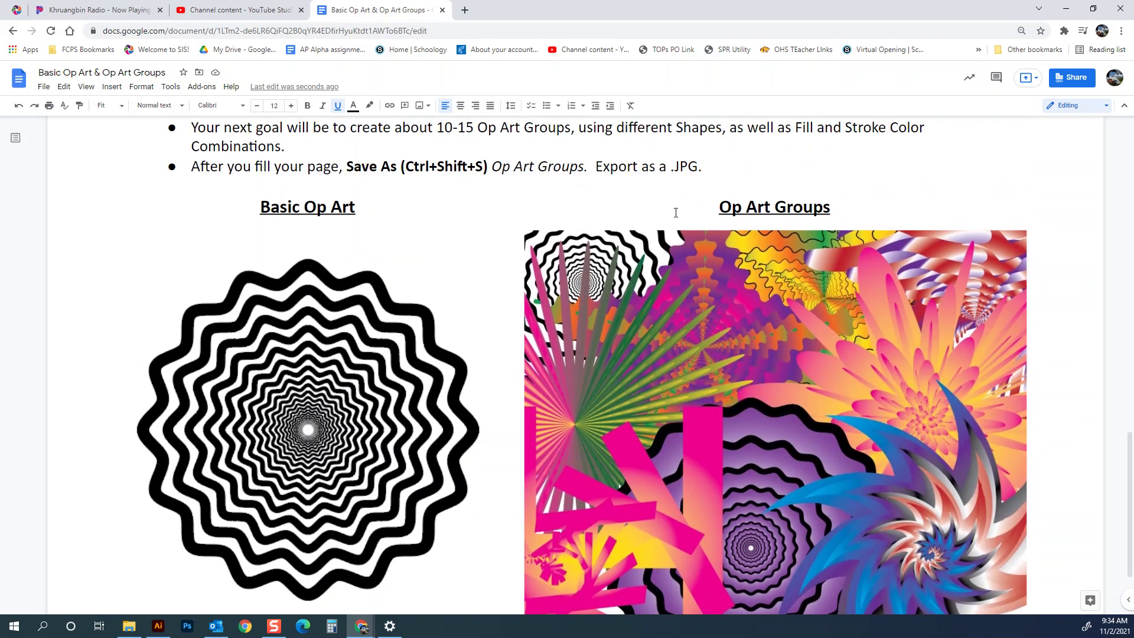
scroll(761, 232, up, 1)
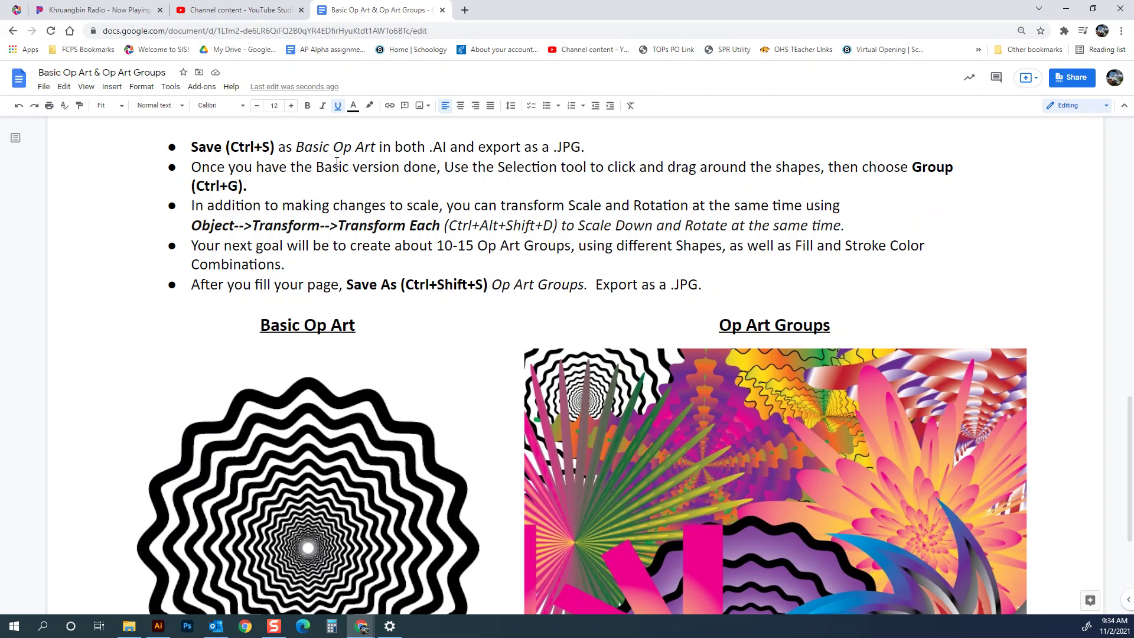
drag(208, 167, 429, 185)
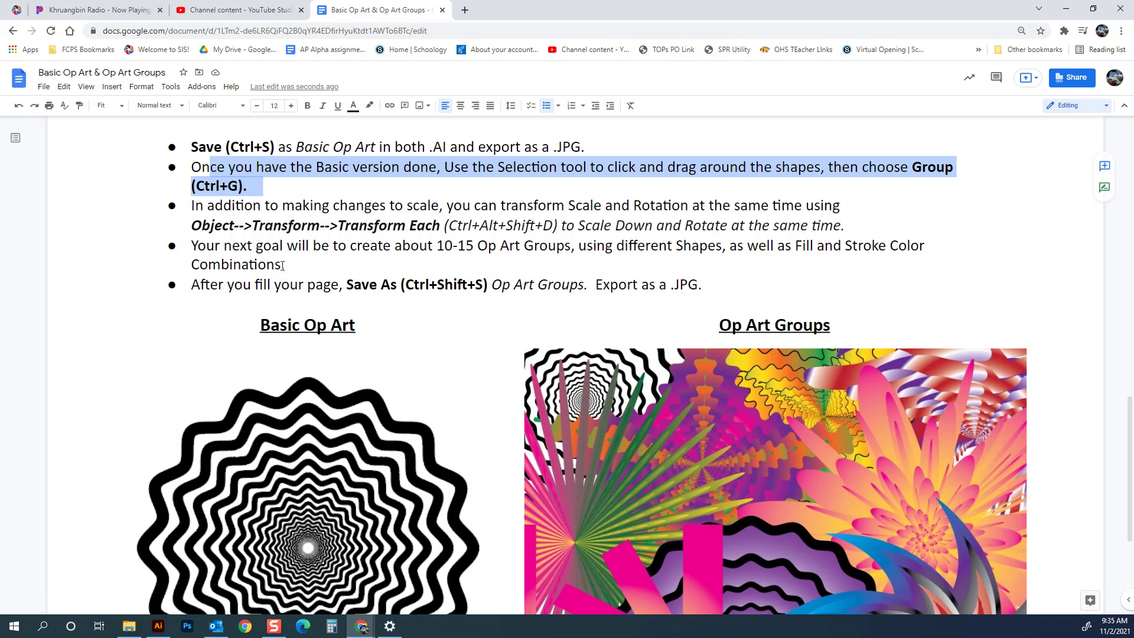
drag(844, 225, 439, 231)
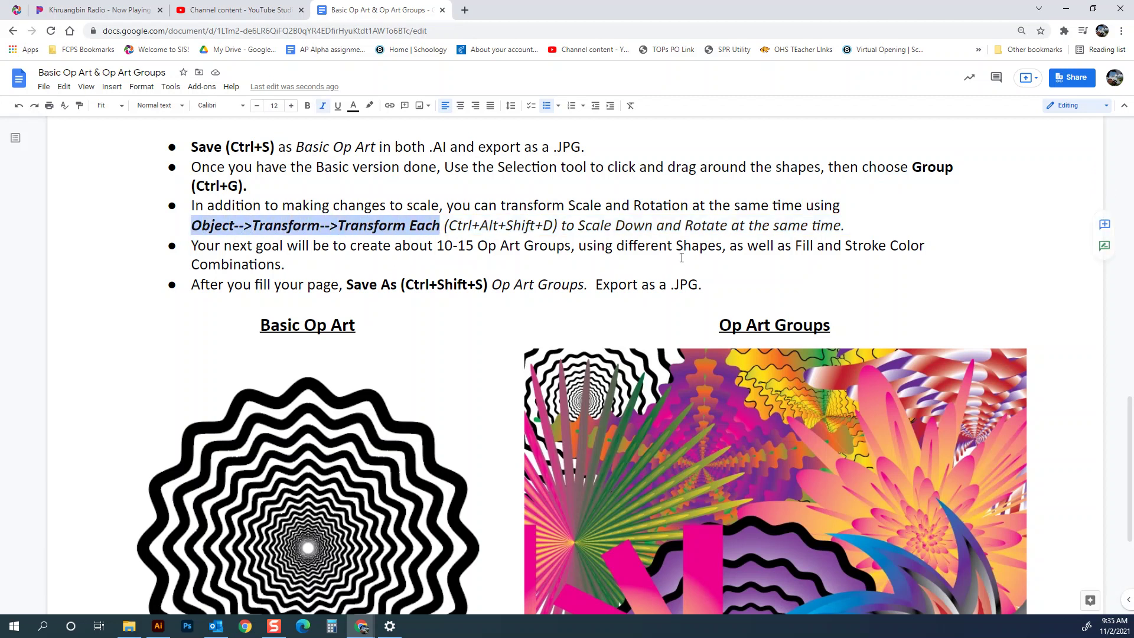
Step: Switch back to Illustrator and move the black-and-white wavy design so it overhangs the artboard's upper-left corner
click(158, 626)
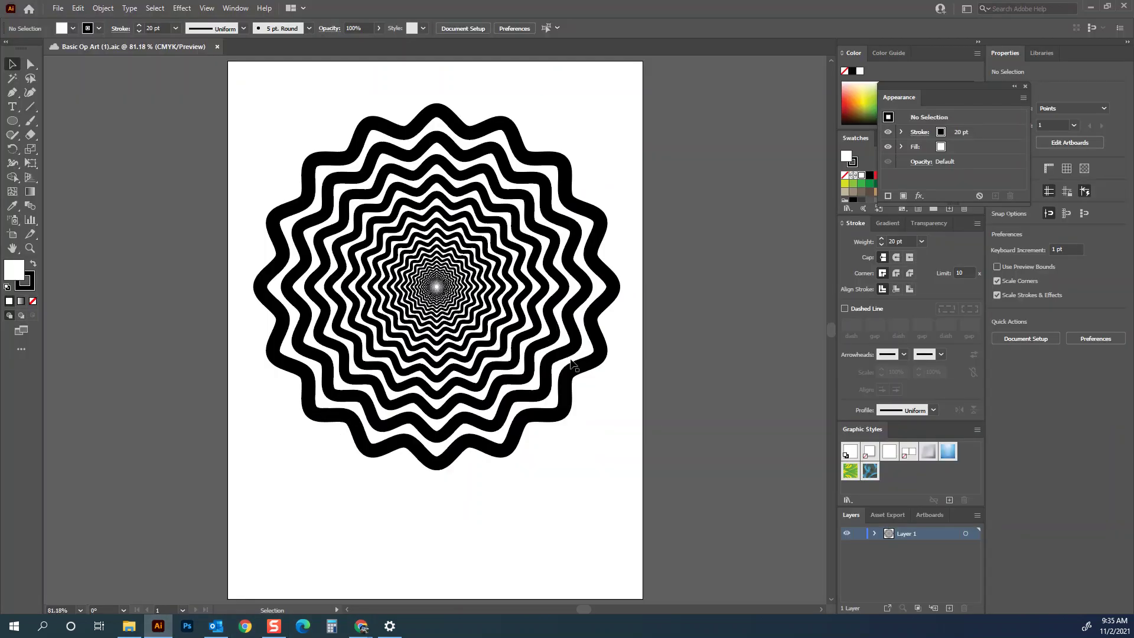
mouse_move(491, 303)
mouse_down()
mouse_move(301, 193)
mouse_move(336, 156)
mouse_up()
click(587, 182)
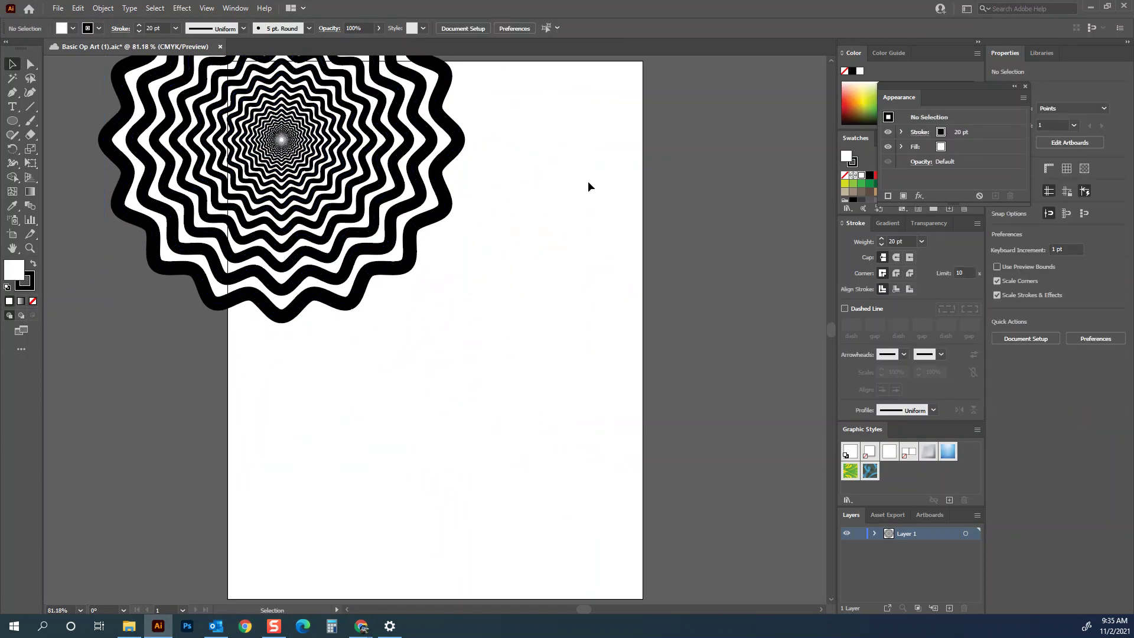
Step: Detach the shape tools as a floating set and draw a seven-pointed star about 540 by 528 pt beside the wavy design
drag(11, 120, 134, 129)
drag(55, 126, 689, 94)
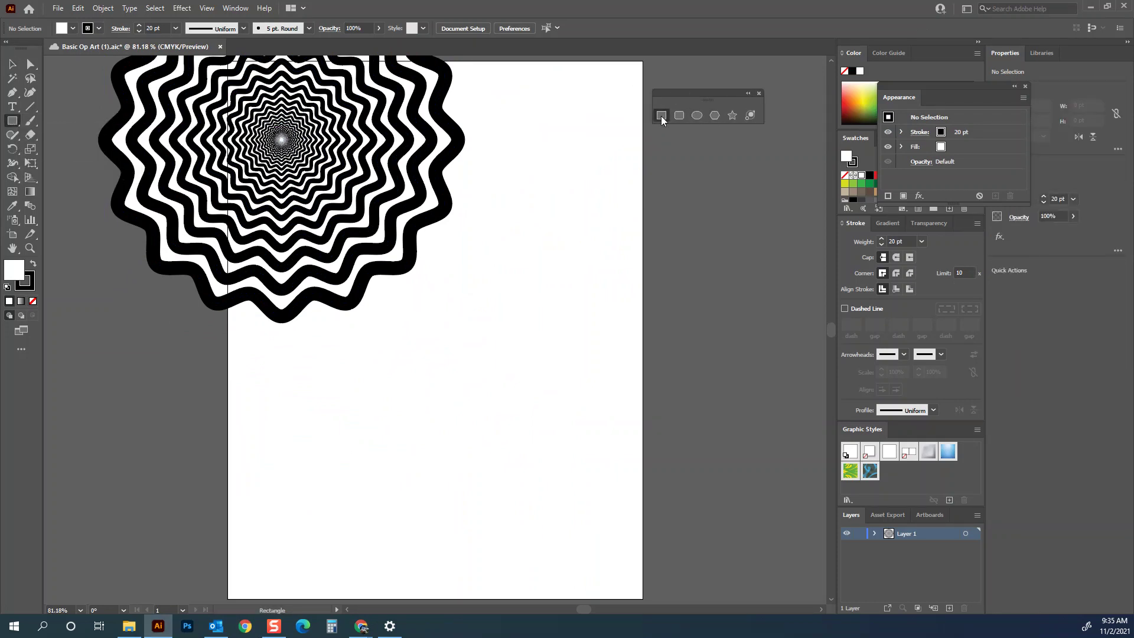
click(732, 115)
drag(518, 335, 342, 277)
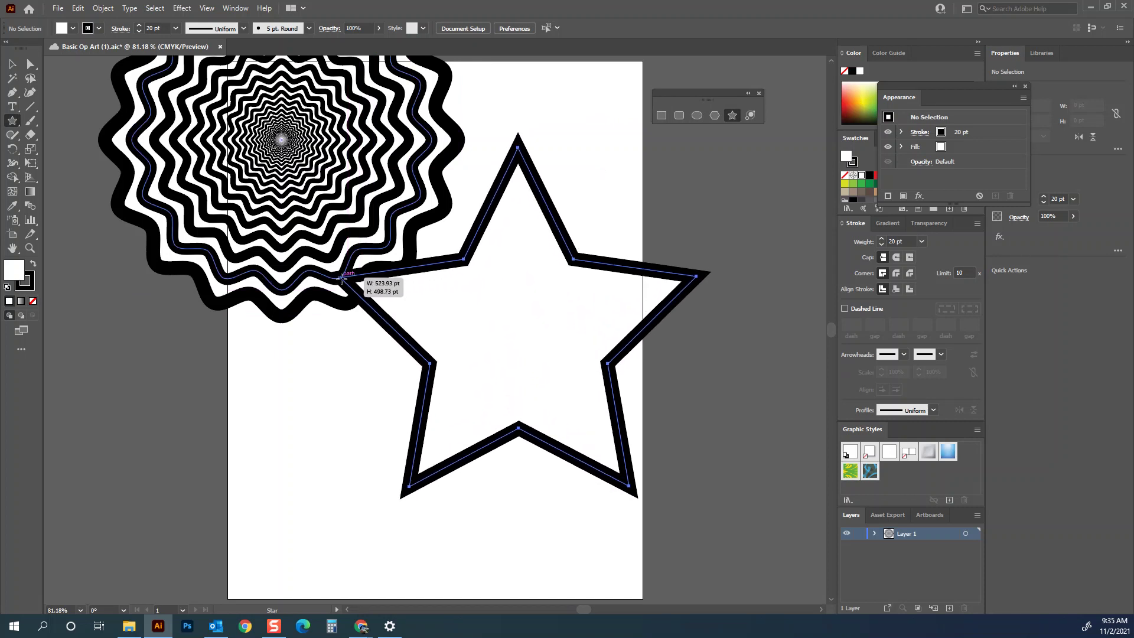
mouse_move(342, 278)
mouse_down()
mouse_move(361, 251)
mouse_move(340, 261)
mouse_move(336, 290)
mouse_up()
key(Up)
key(Up)
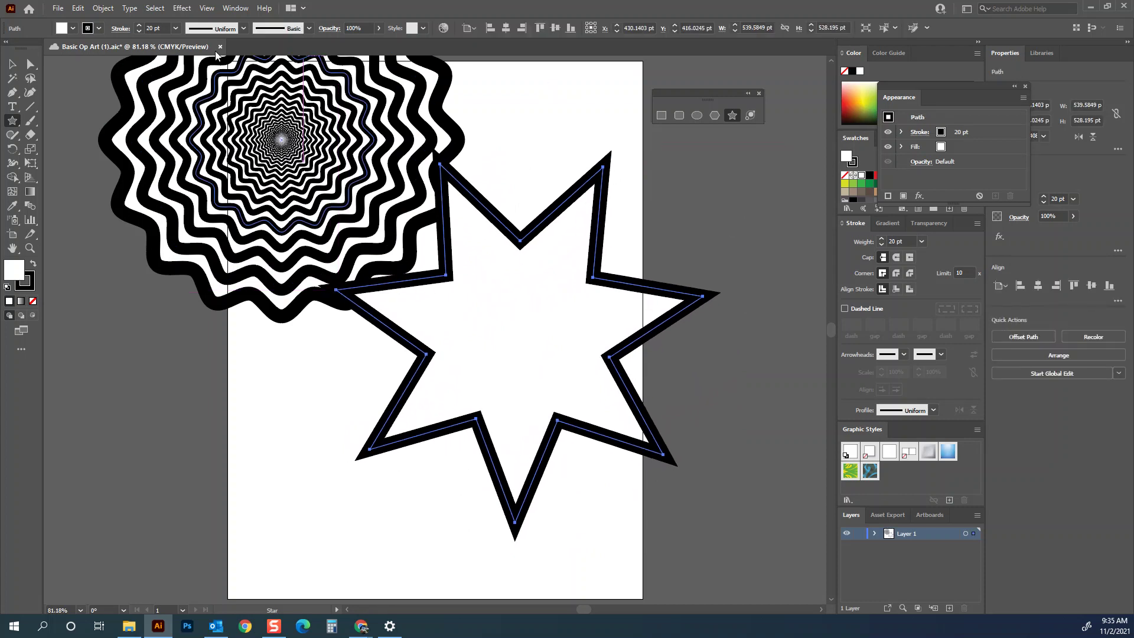
Step: Fill the star with the yellow-to-orange gradient swatch and make the gradient radial
click(72, 29)
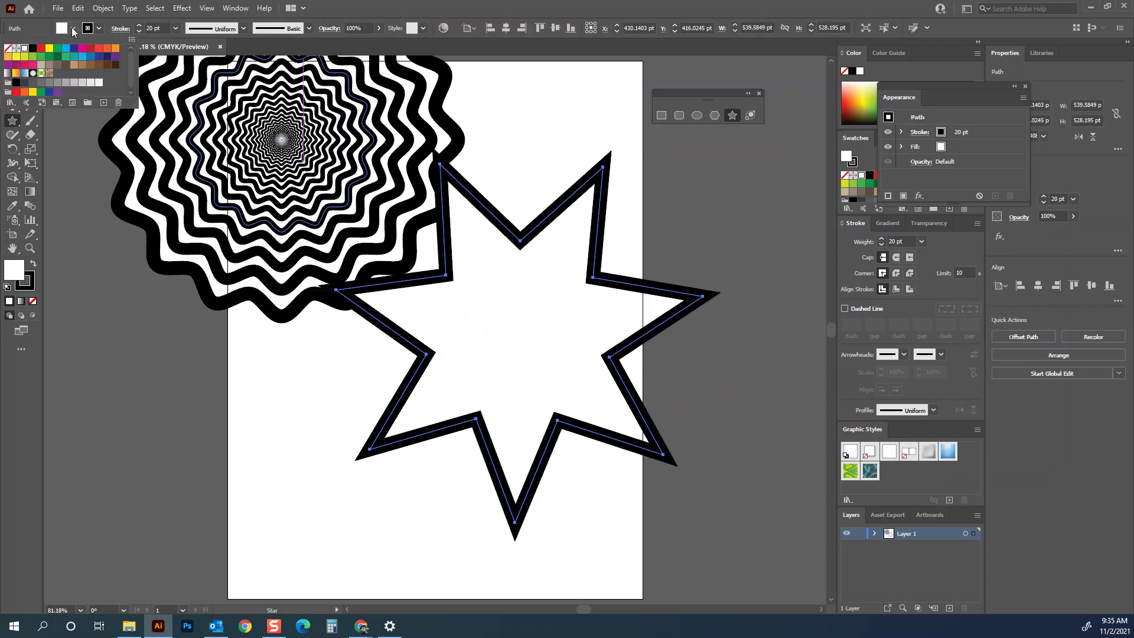
click(15, 74)
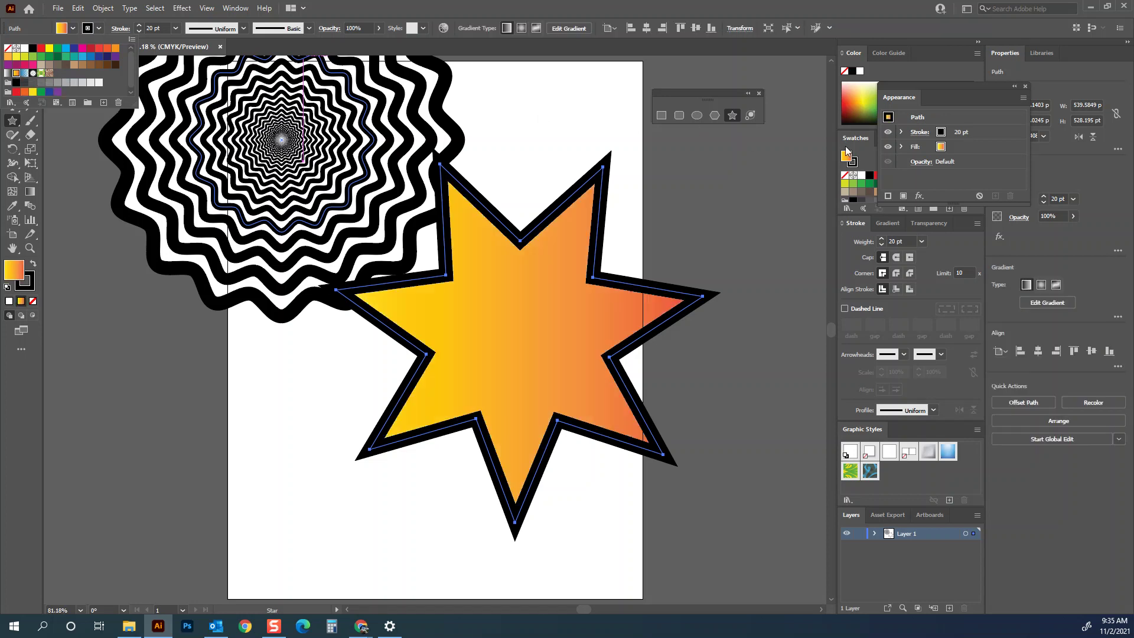
click(884, 222)
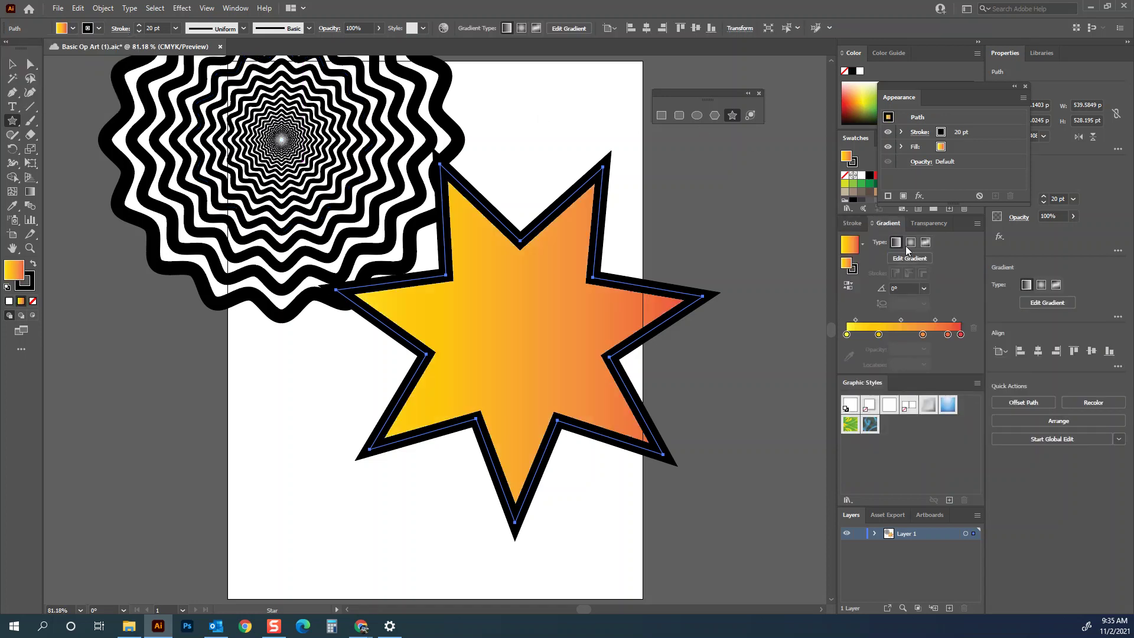
click(911, 242)
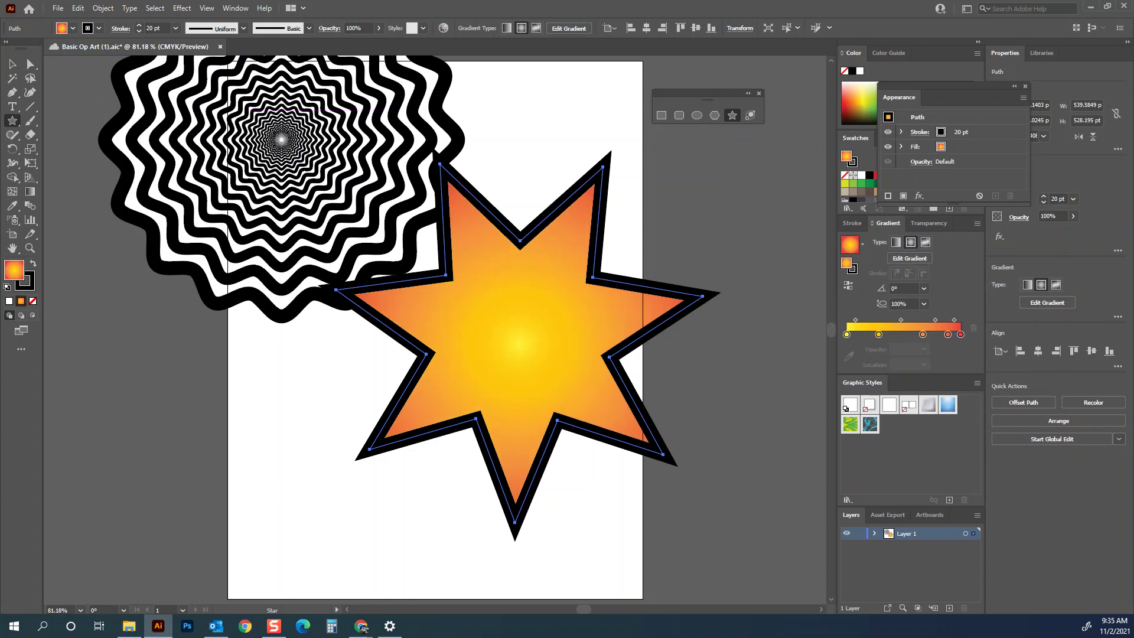
Step: Give the star a blue stroke with a weight of 12 pt
click(100, 29)
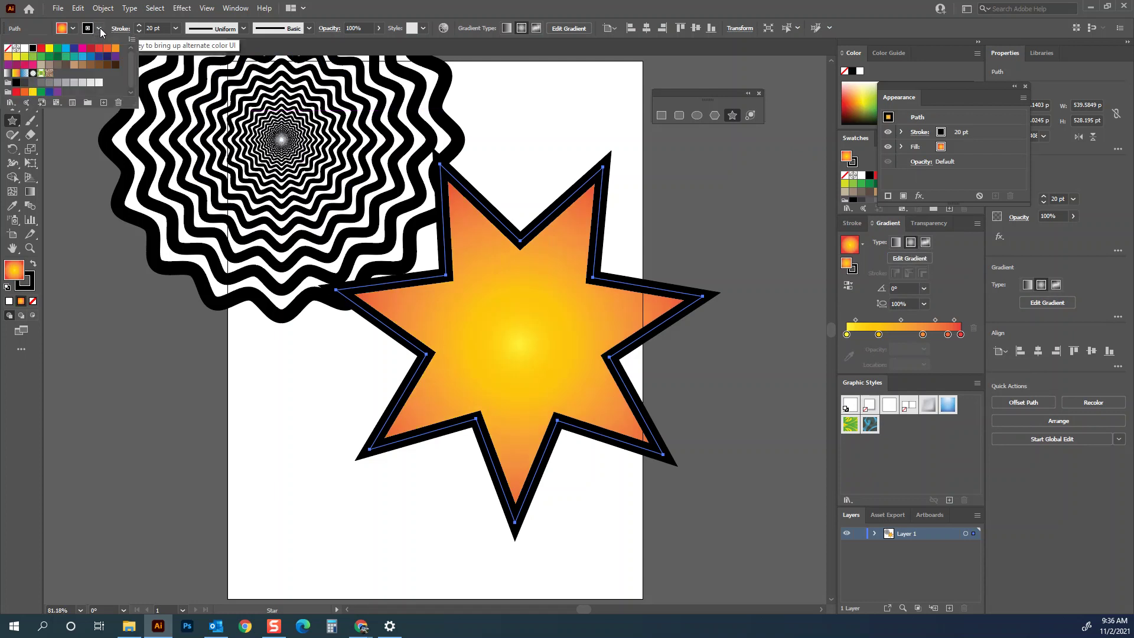
click(91, 56)
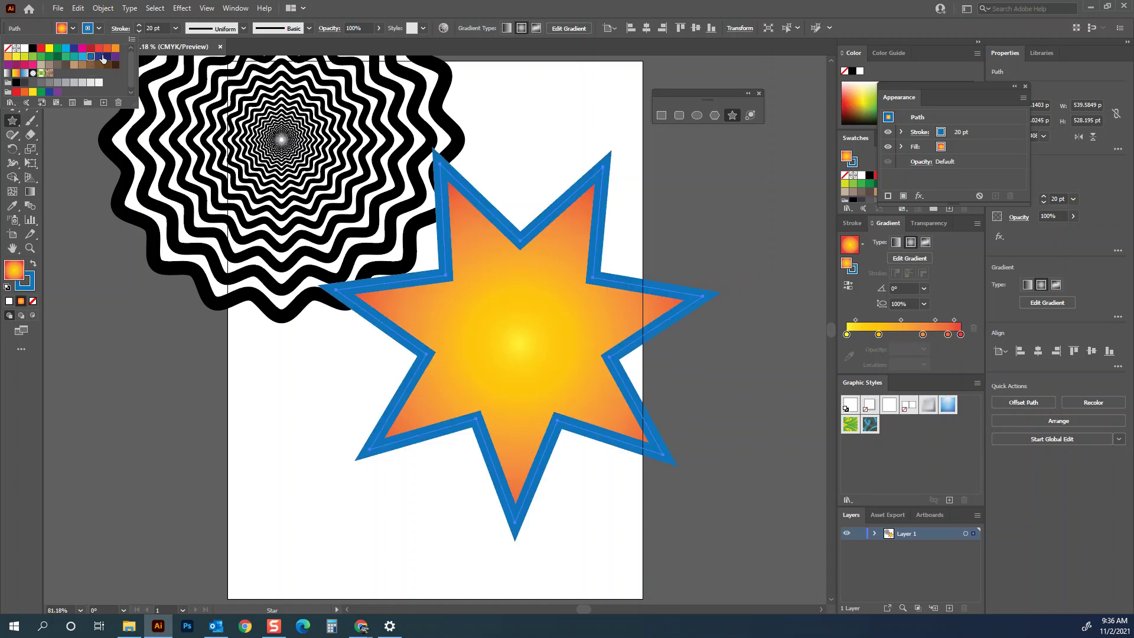
click(175, 29)
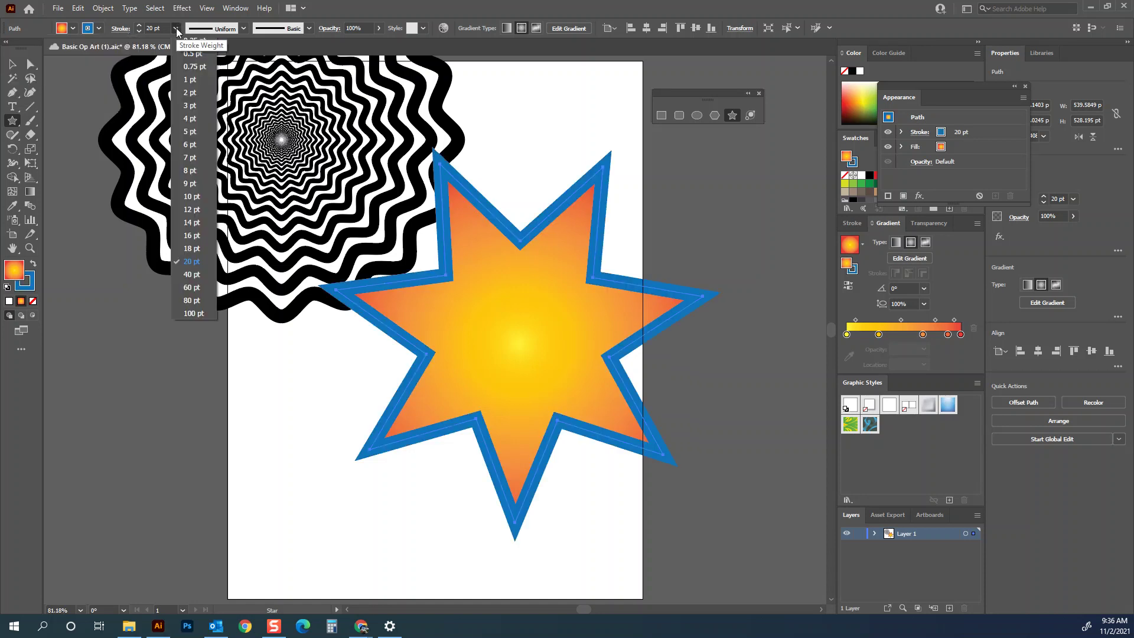
click(187, 222)
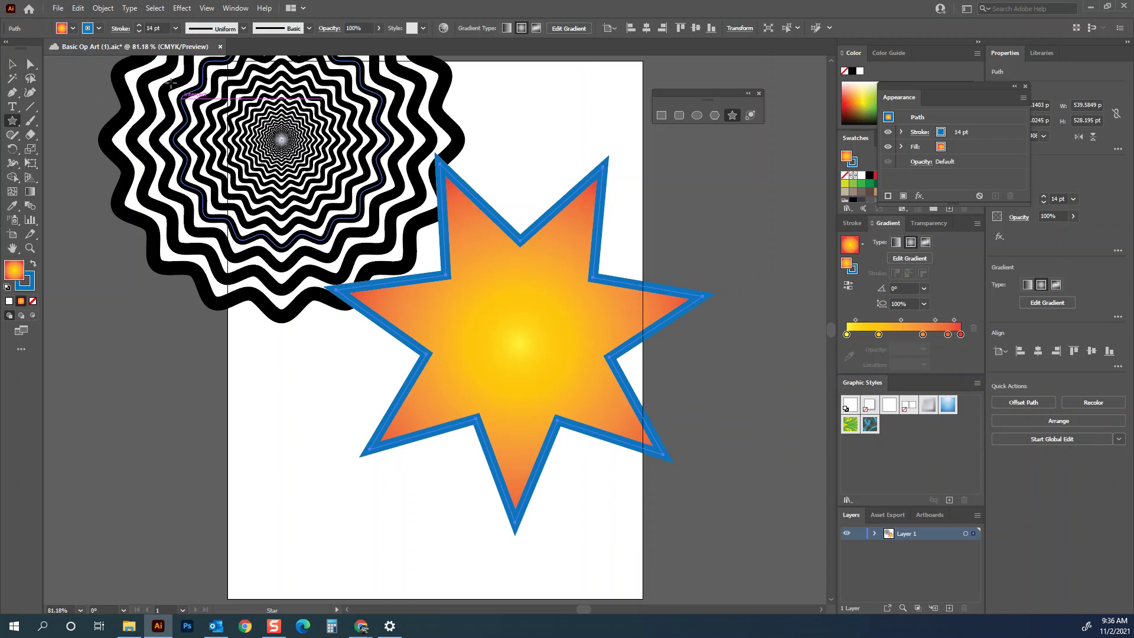
click(140, 31)
click(139, 32)
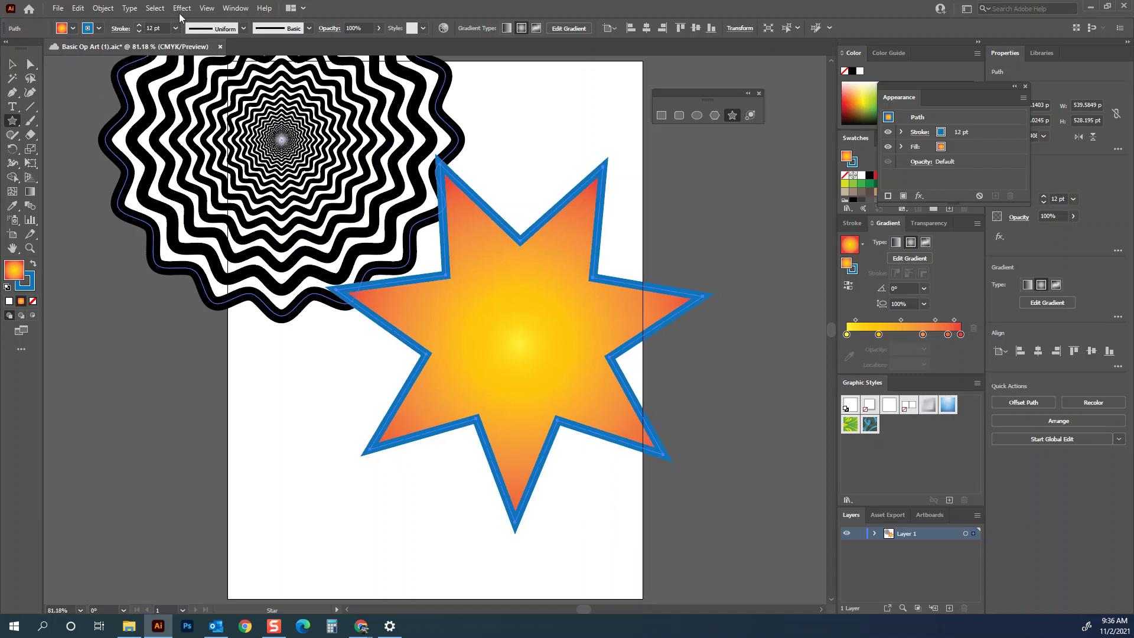
Step: Create a copy of the star scaled uniformly to 80%, with corners, strokes and effects scaled too
click(12, 64)
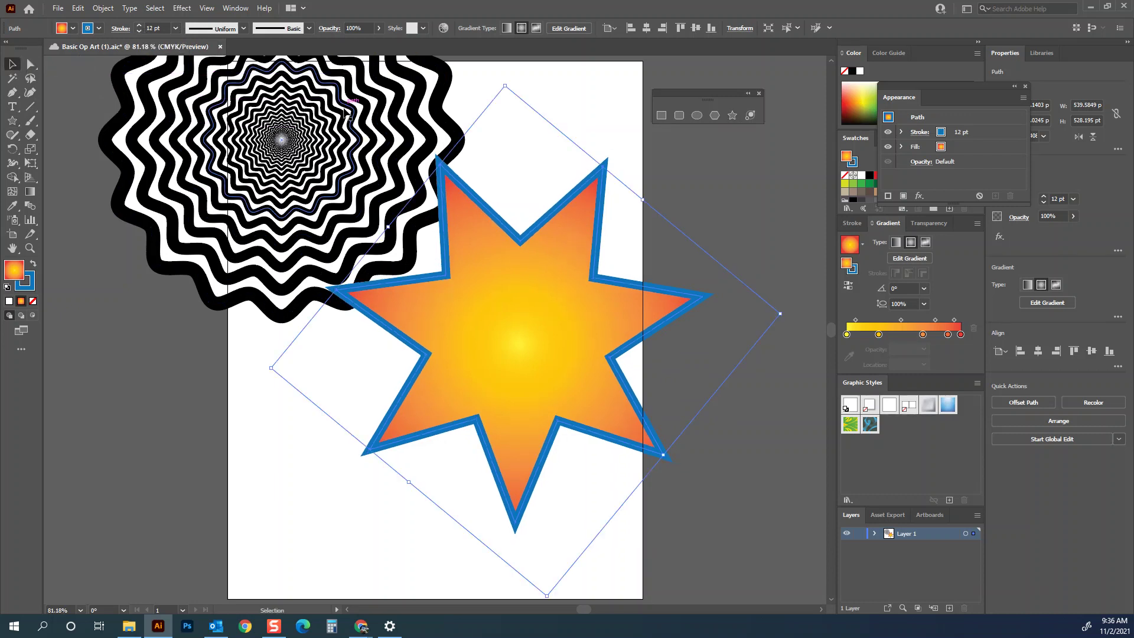
right_click(536, 278)
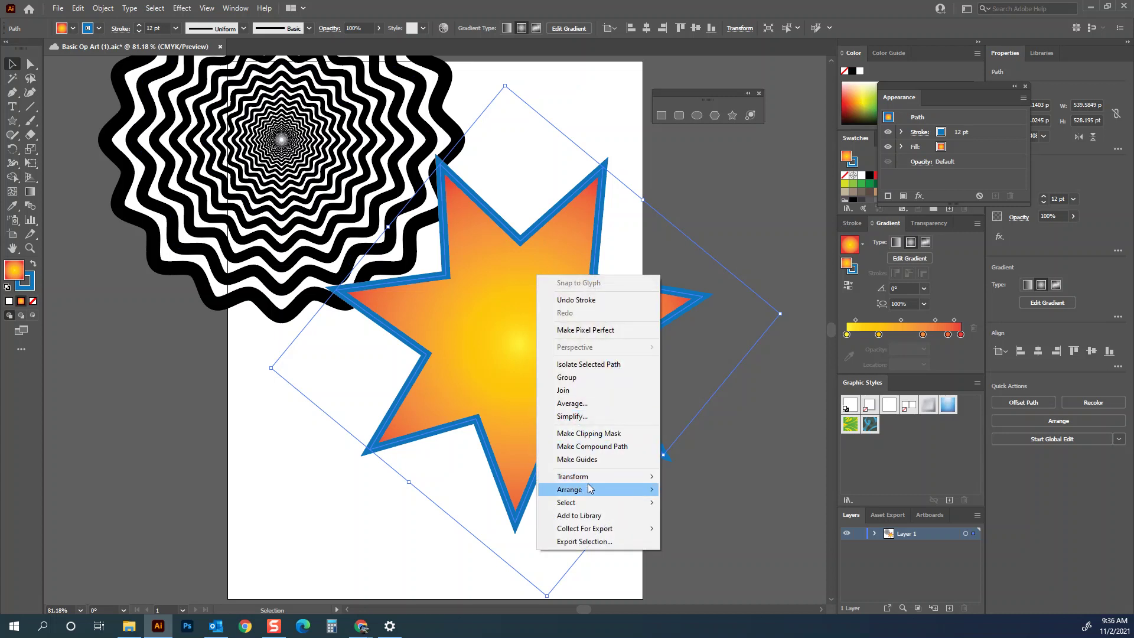
mouse_move(589, 479)
click(709, 531)
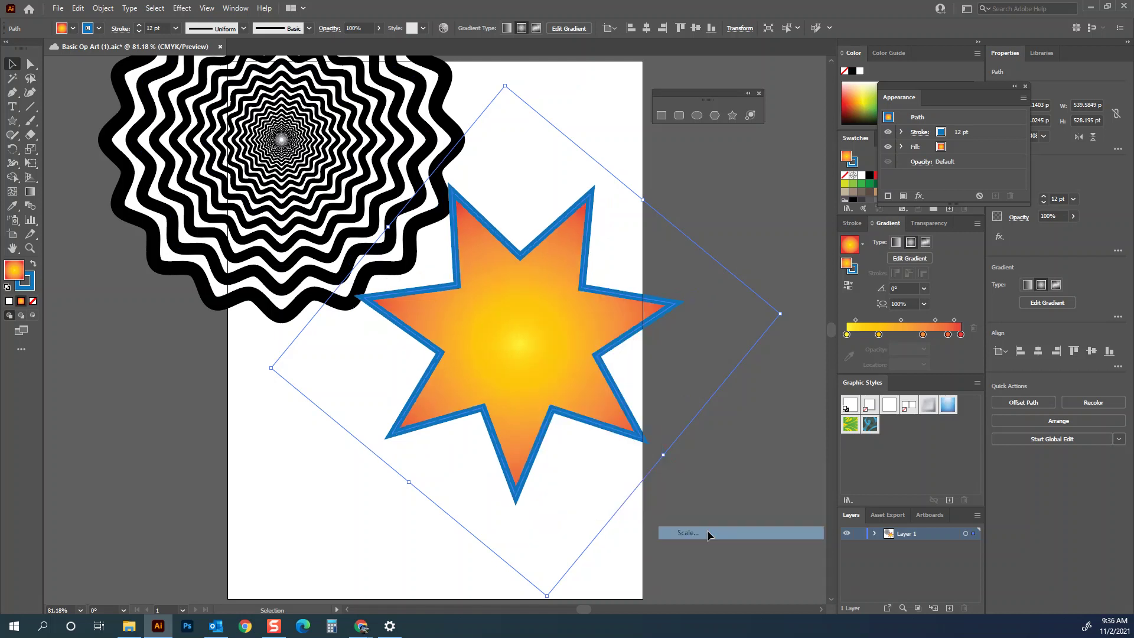
drag(633, 195, 736, 178)
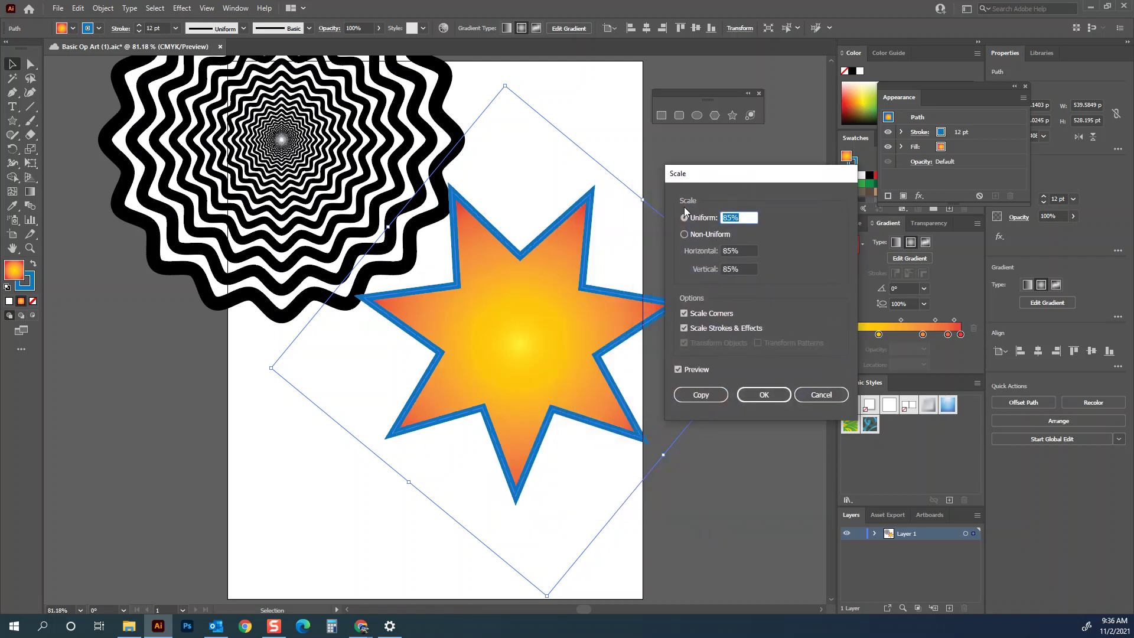
text(80)
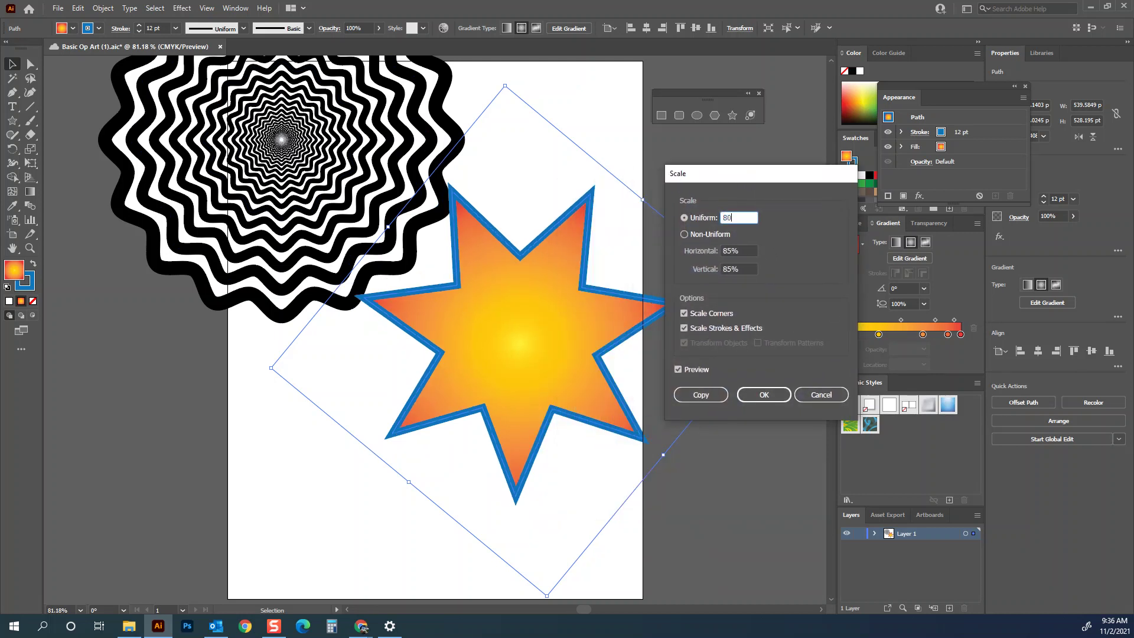
click(708, 397)
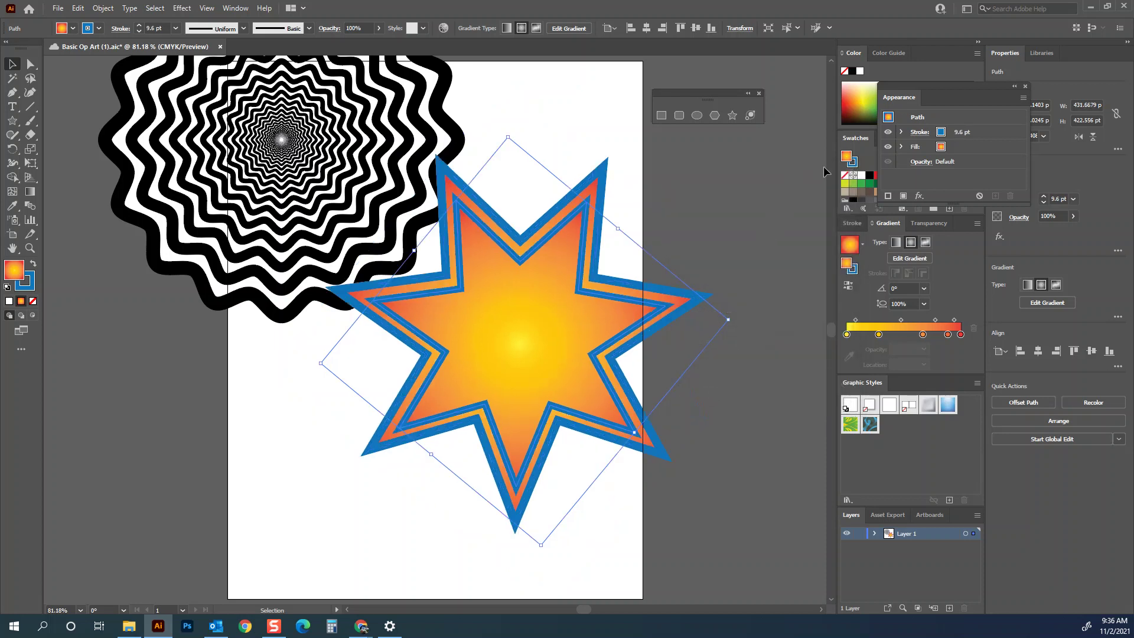
Step: Repeat the 80% scaled copy 15 times so nested stars shrink to the centre, then deselect
key(ctrl+d)
key(ctrl+d)
key(ctrl+d)
key(ctrl+d)
key(ctrl+d)
key(ctrl+d)
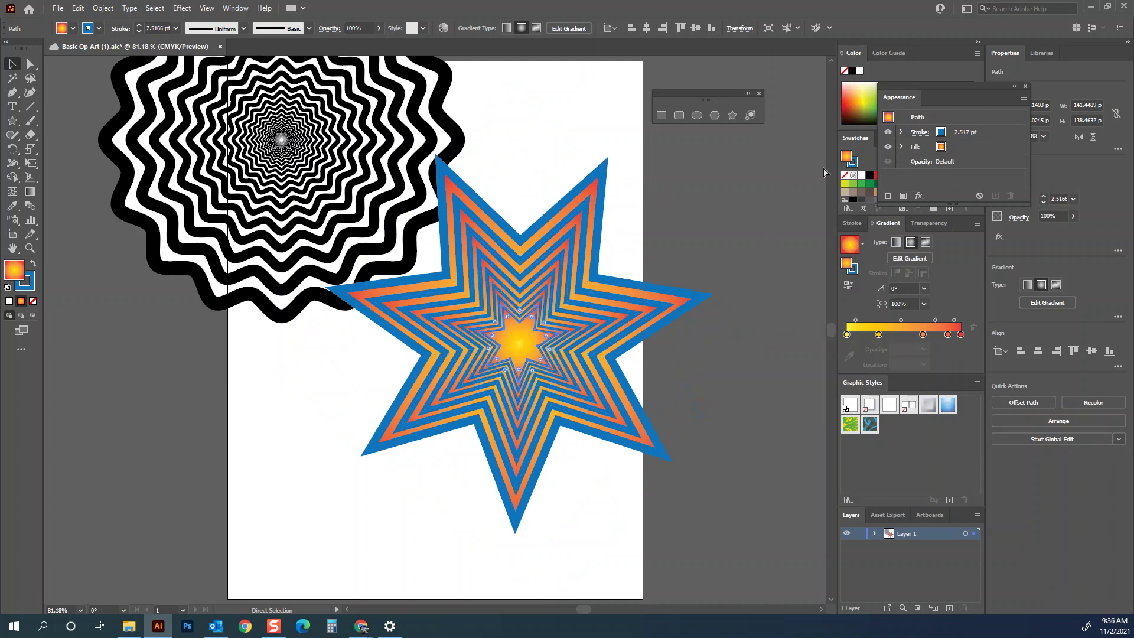
key(ctrl+d)
key(ctrl+d)
key(ctrl+d)
key(ctrl+d)
key(ctrl+d)
key(ctrl+d)
key(ctrl+d)
key(ctrl+d)
key(ctrl+d)
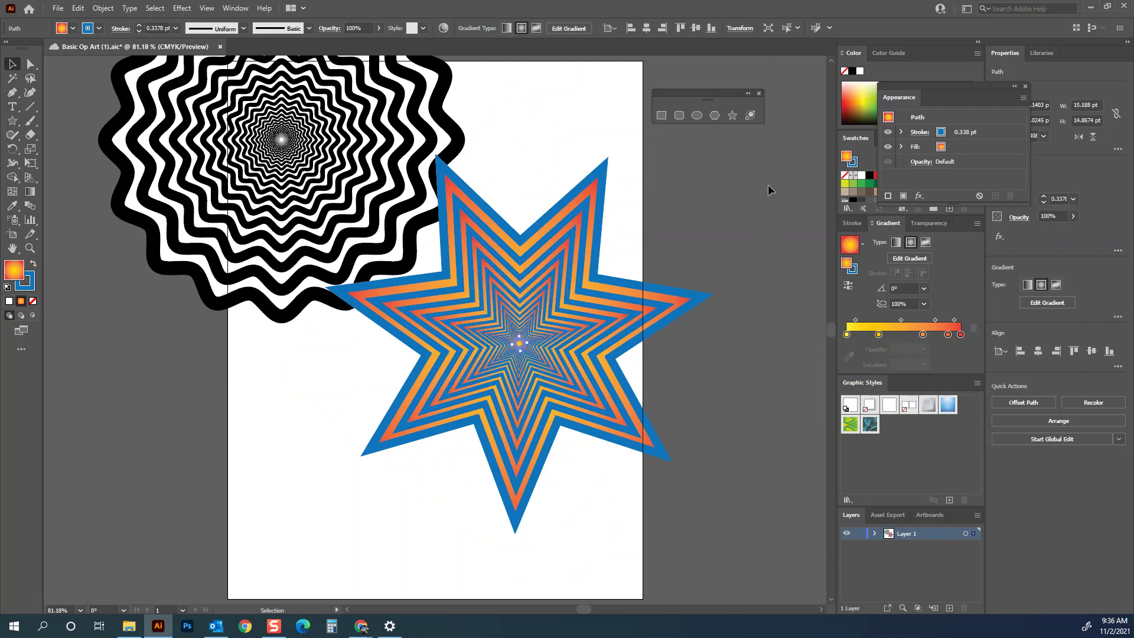
click(709, 344)
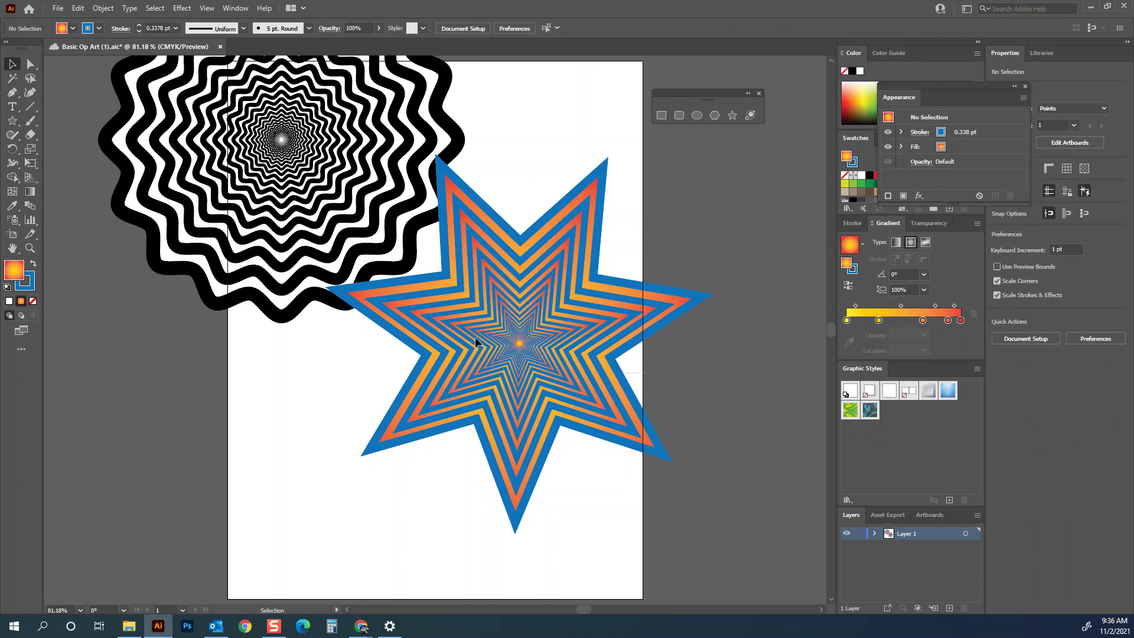
Step: Group all the nested stars and move the group up over the artboard's top edge
click(486, 293)
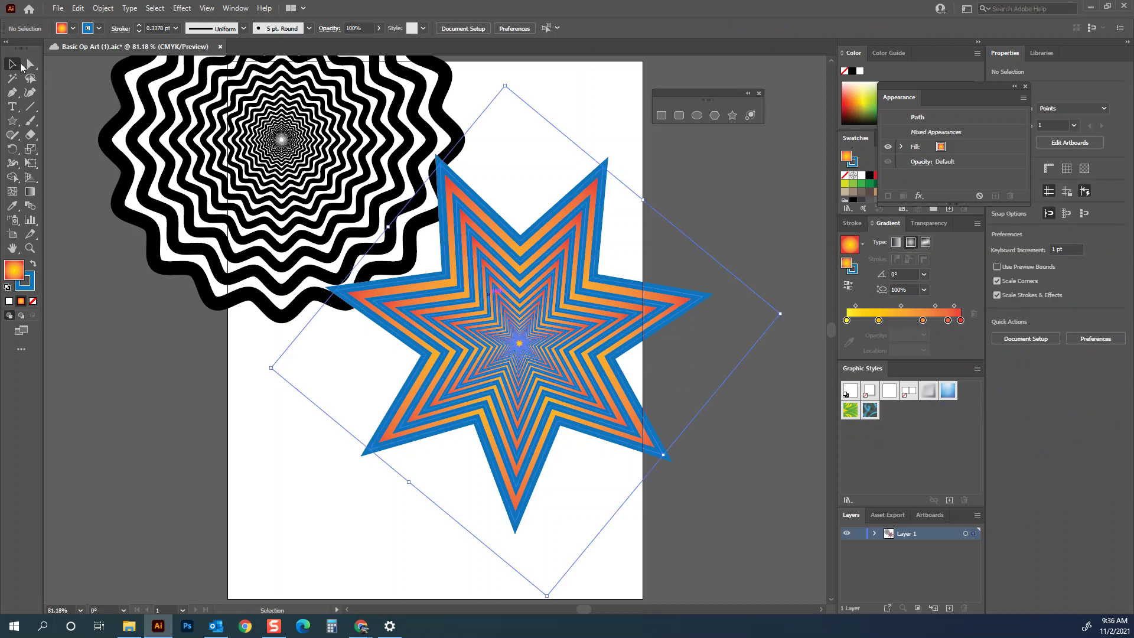
right_click(510, 327)
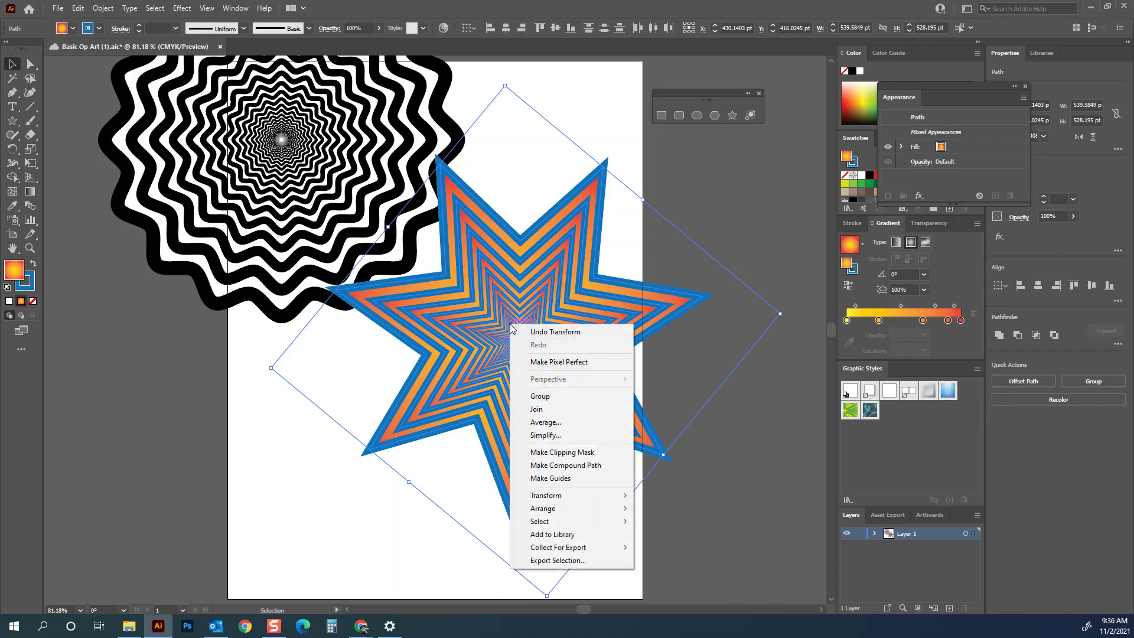
click(560, 400)
drag(531, 333, 530, 230)
click(725, 256)
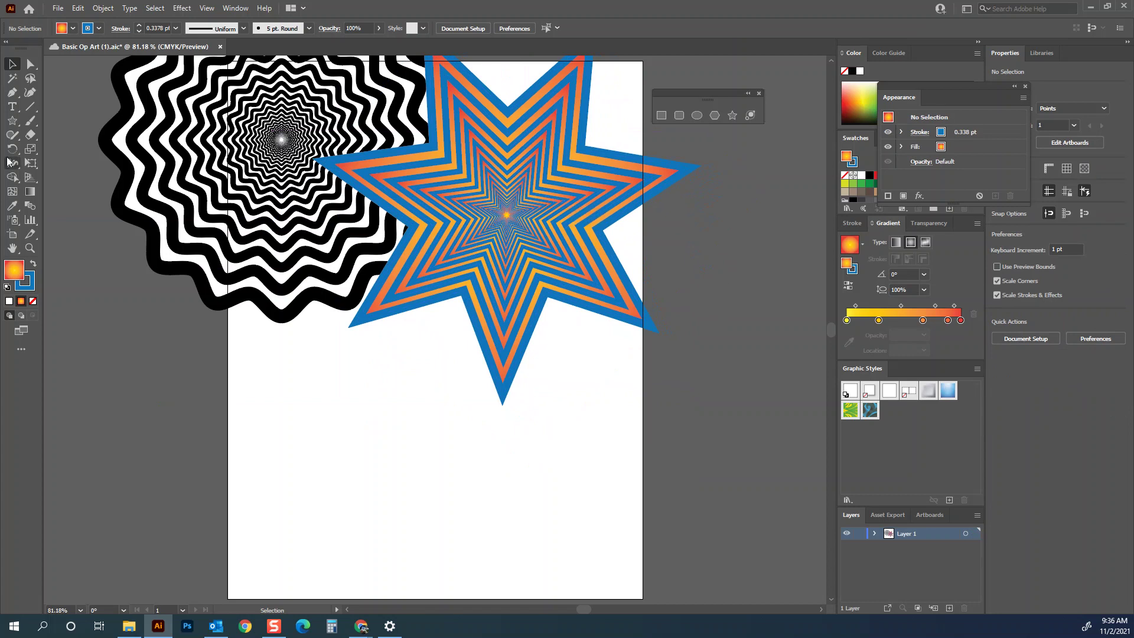
Step: Draw another seven-pointed star about 370 by 361 pt in the empty lower part of the artboard
click(12, 120)
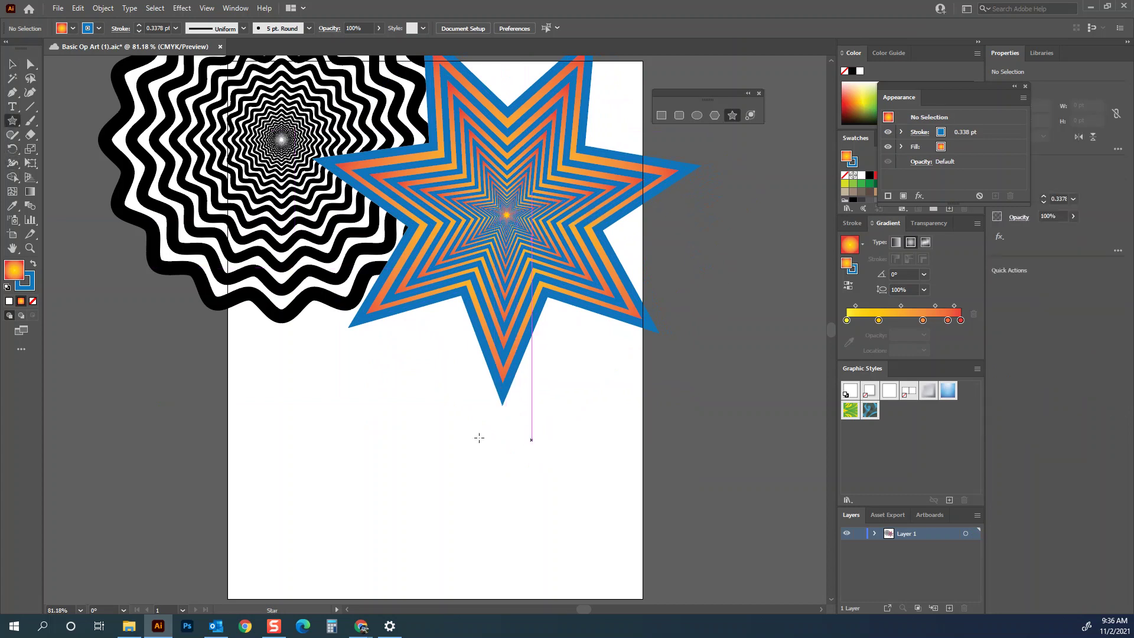
drag(423, 477, 313, 402)
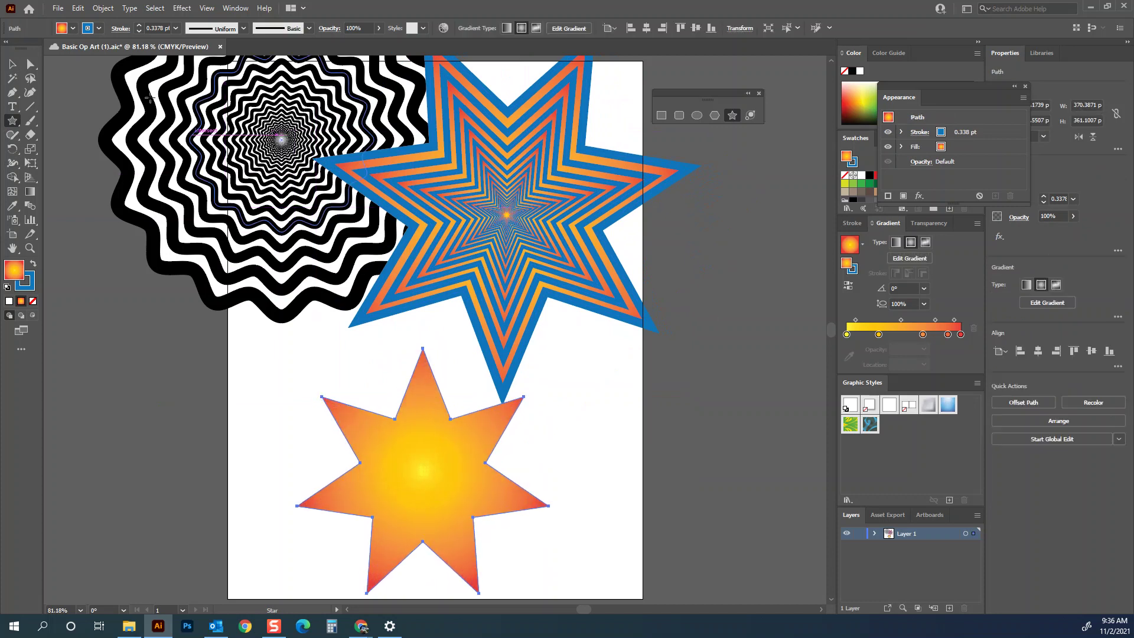
Step: Set the new seven-pointed star's stroke weight to 8 pt
click(140, 26)
click(139, 25)
click(139, 25)
click(140, 25)
click(139, 25)
click(139, 25)
click(139, 25)
click(140, 26)
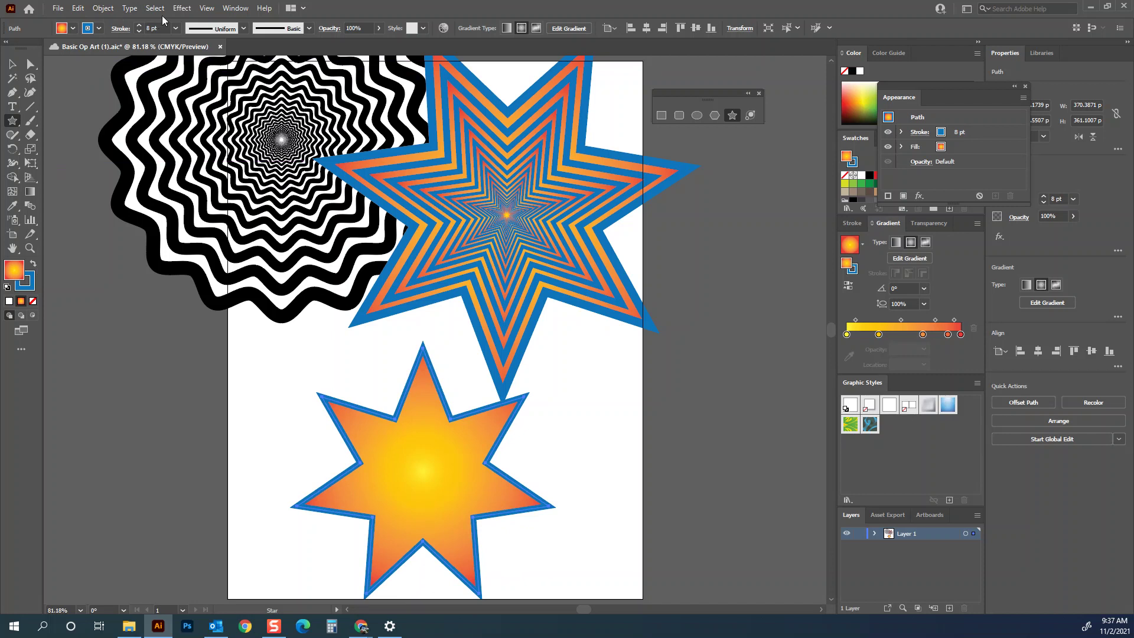
Step: Use Transform Each to create a copy of the star scaled to 85% horizontally and vertically and rotated 30°
click(108, 11)
mouse_move(116, 23)
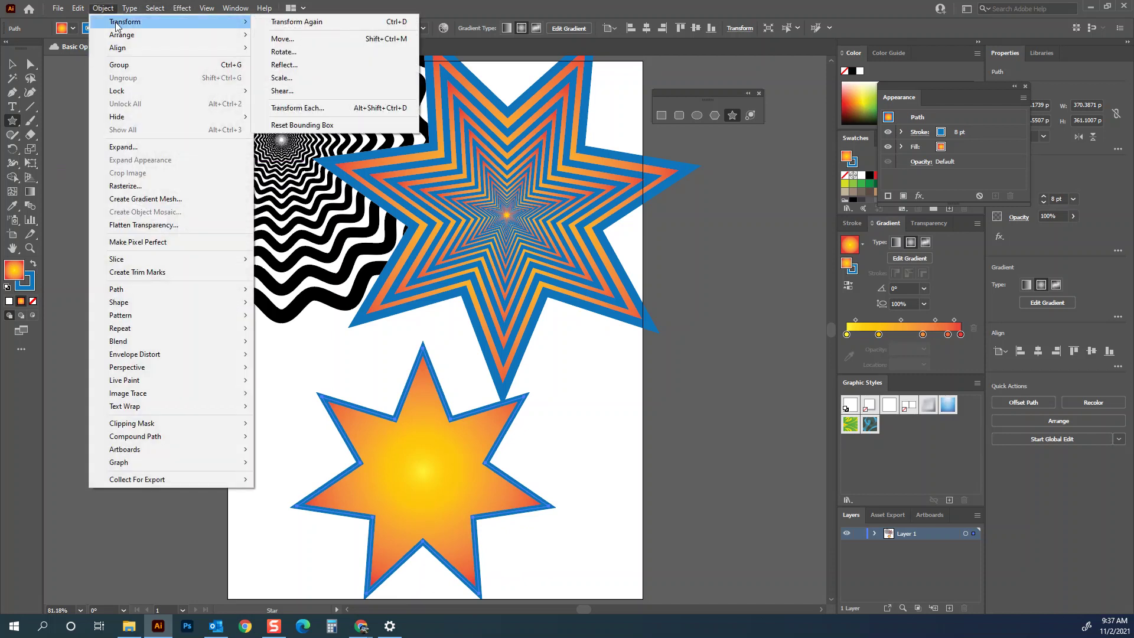
click(315, 110)
drag(507, 132, 635, 132)
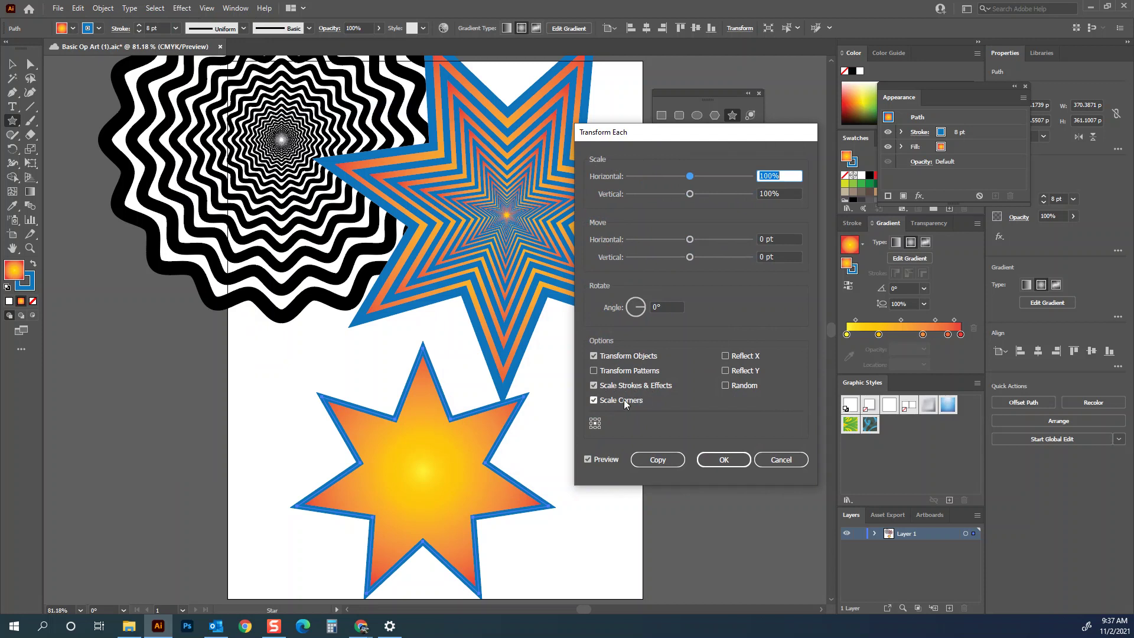
text(85)
key(Tab)
text(85)
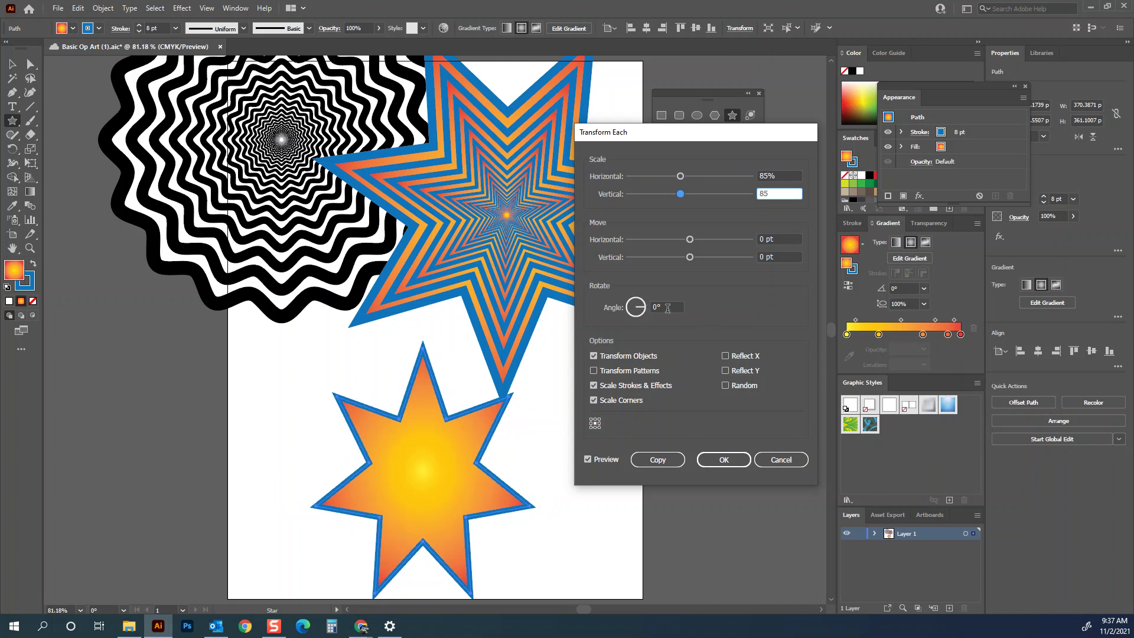
click(644, 306)
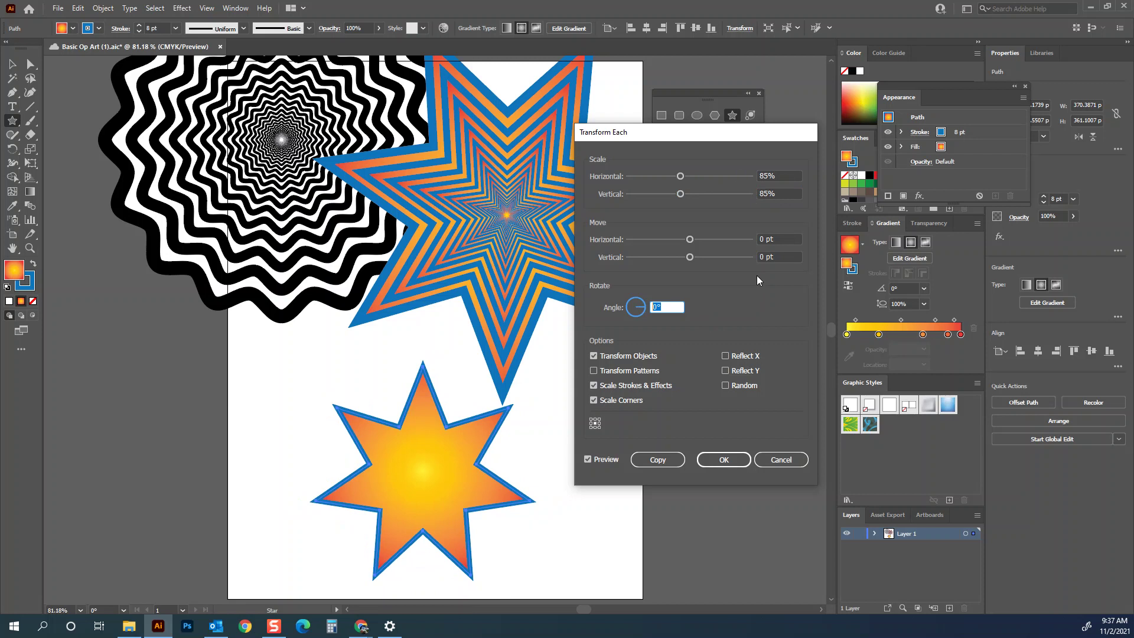
text(30)
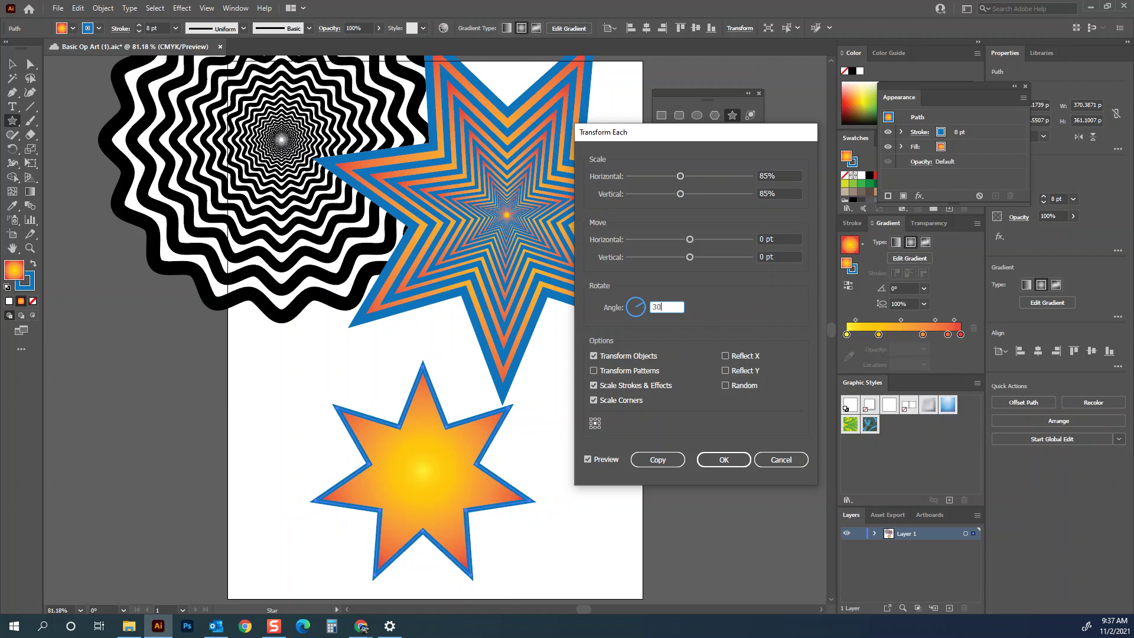
click(658, 460)
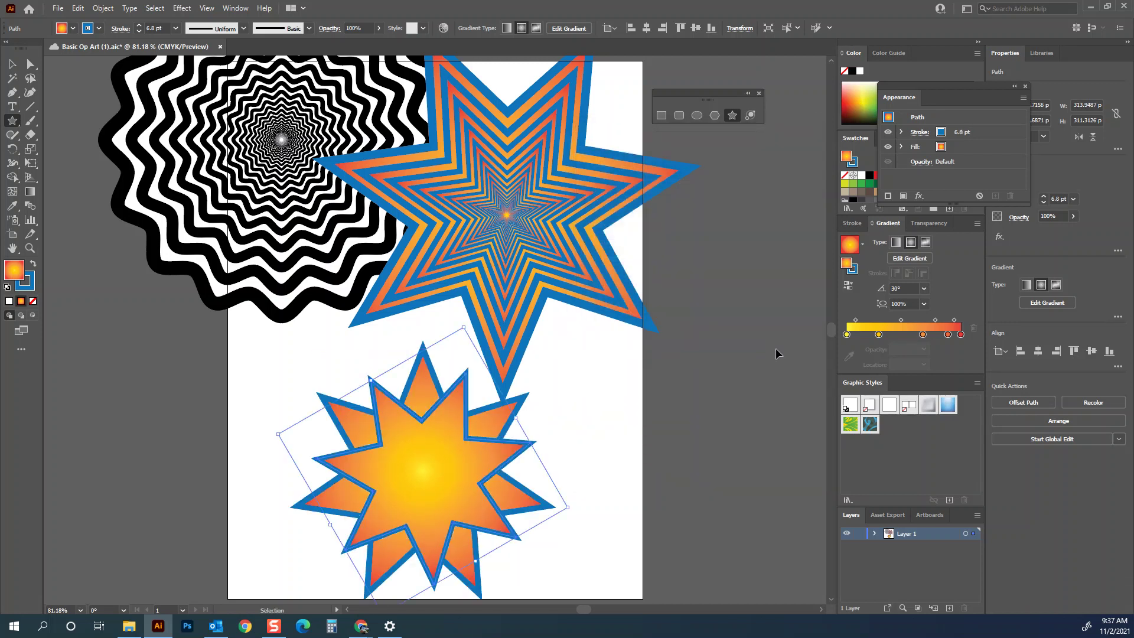
Step: Repeat the scaled and rotated copy about 20 times so the stars spiral into the centre like a flower
key(ctrl+d)
key(ctrl+d)
key(ctrl+d)
key(ctrl+d)
key(ctrl+d)
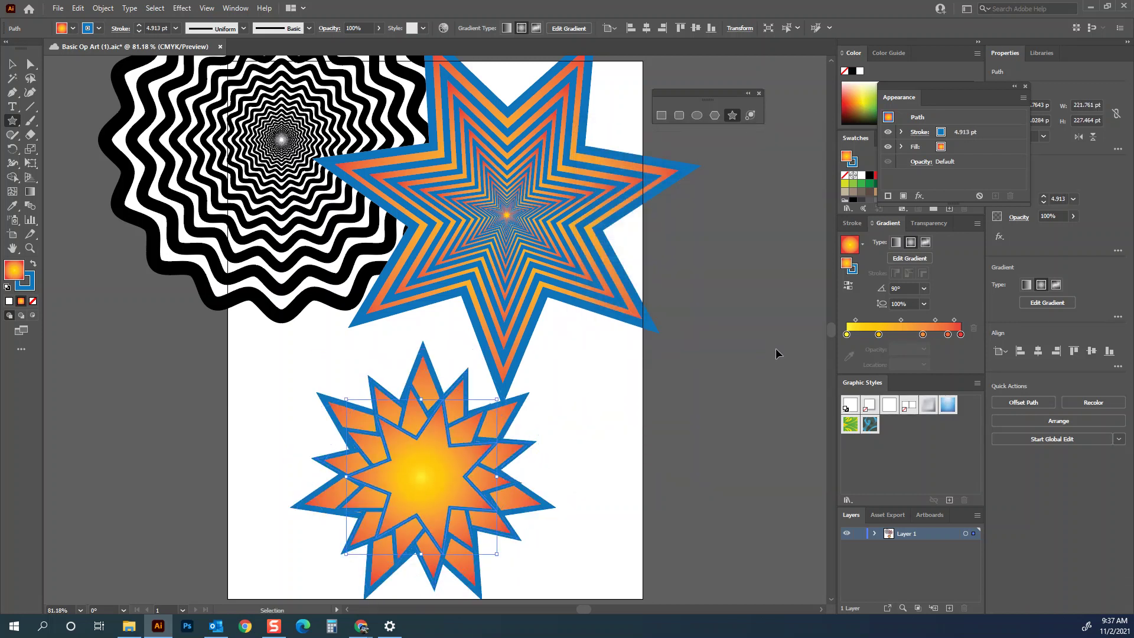
key(ctrl+d)
key(ctrl+d)
key(ctrl+d)
key(ctrl+d)
key(ctrl+d)
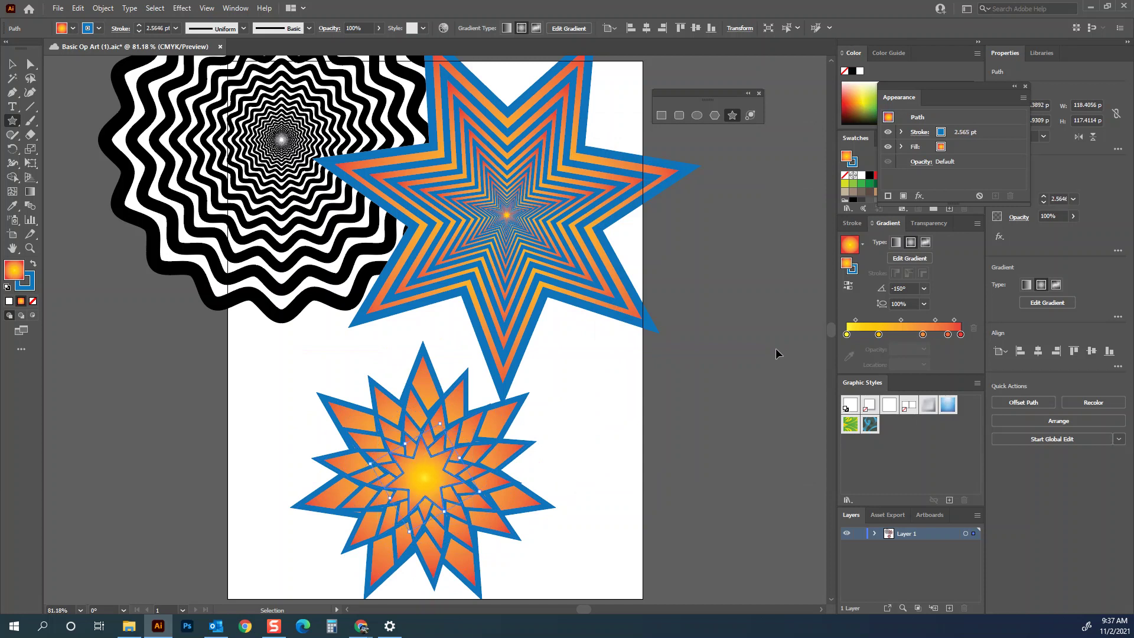
key(ctrl+d)
key(ctrl+d)
key(ctrl+d)
key(ctrl+d)
key(ctrl+d)
key(ctrl+d)
key(ctrl+d)
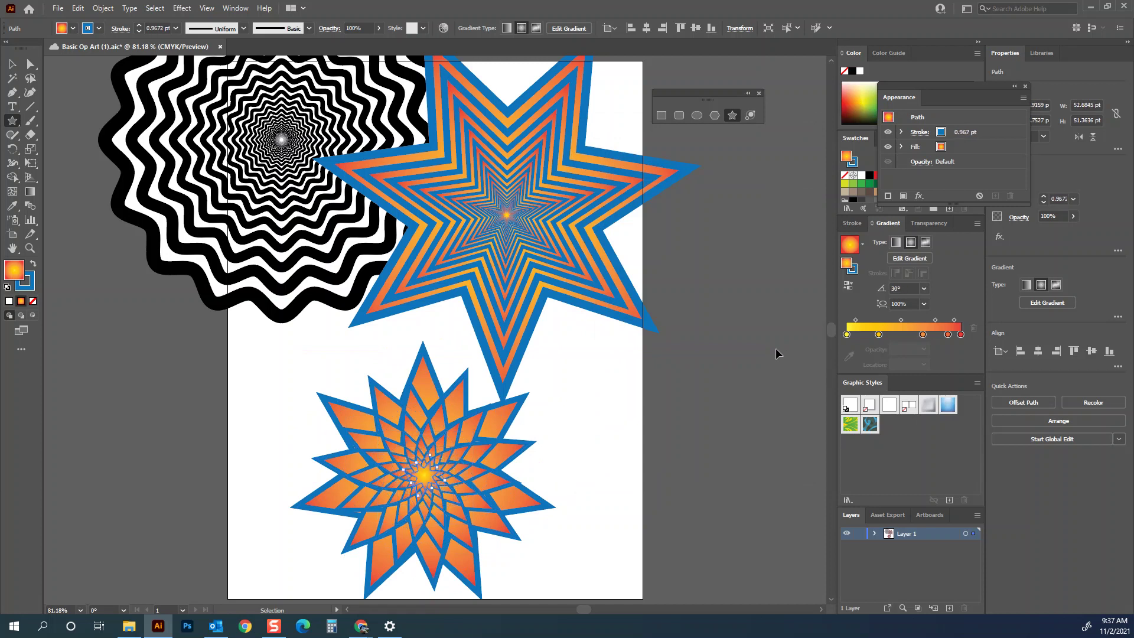
key(ctrl+d)
key(ctrl+d)
click(613, 425)
click(595, 349)
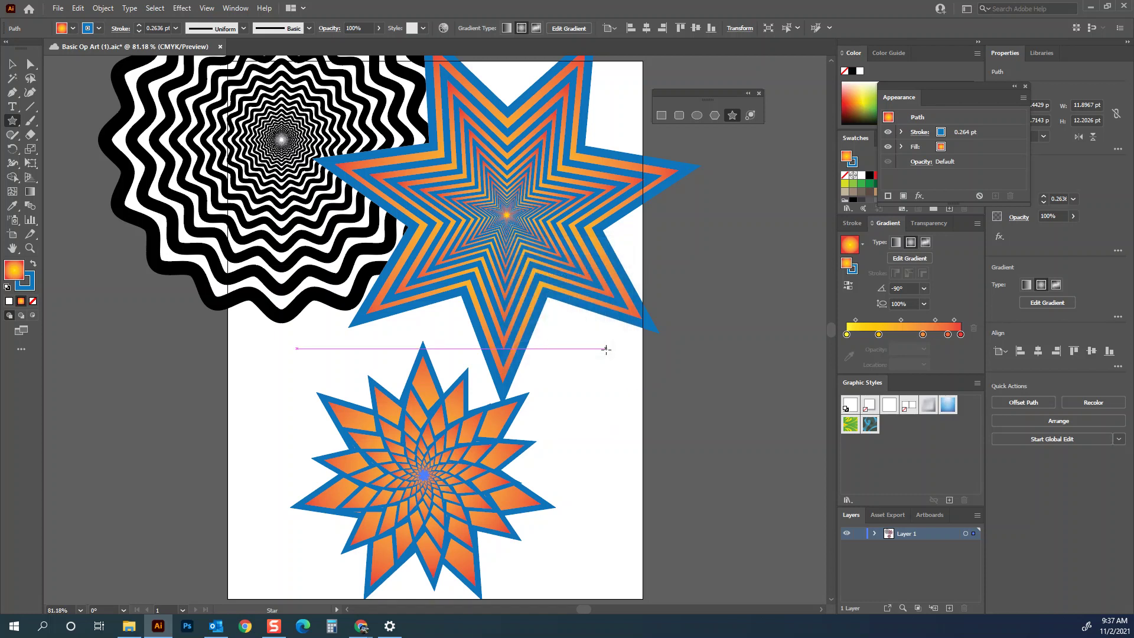
Step: Select all the rotated stars of the flower, group them and deselect
key(v)
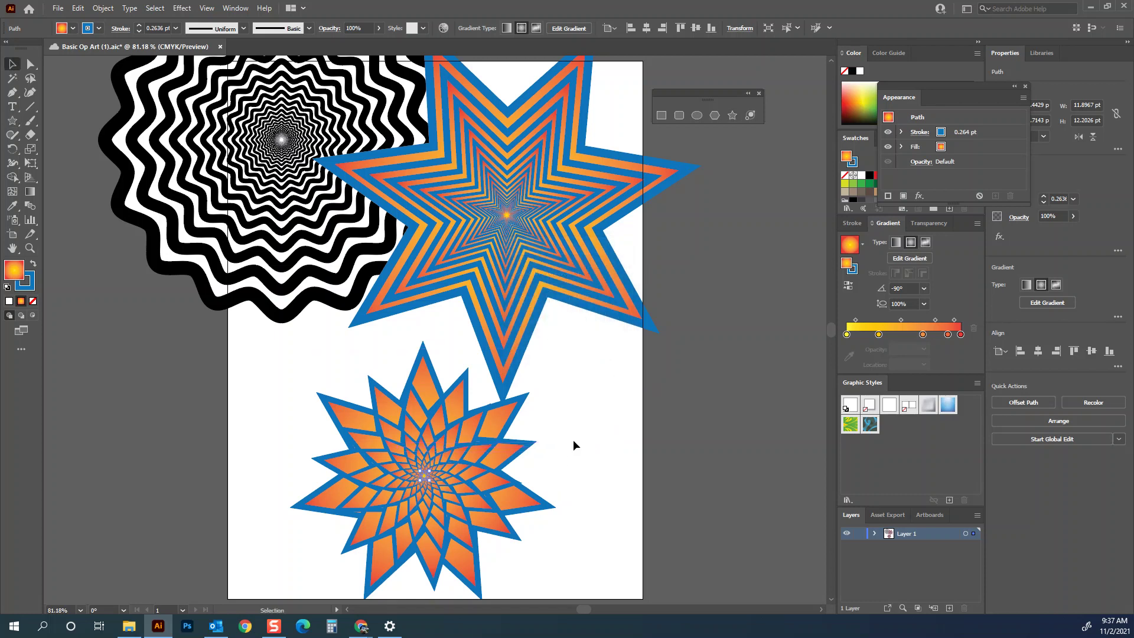
drag(555, 455, 291, 510)
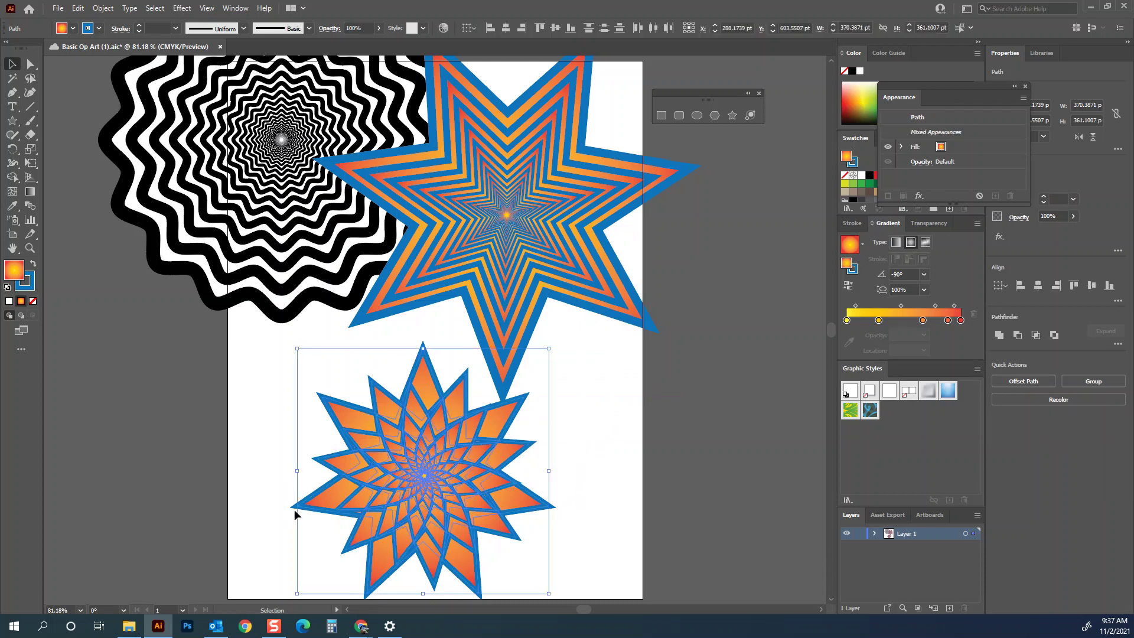
right_click(417, 447)
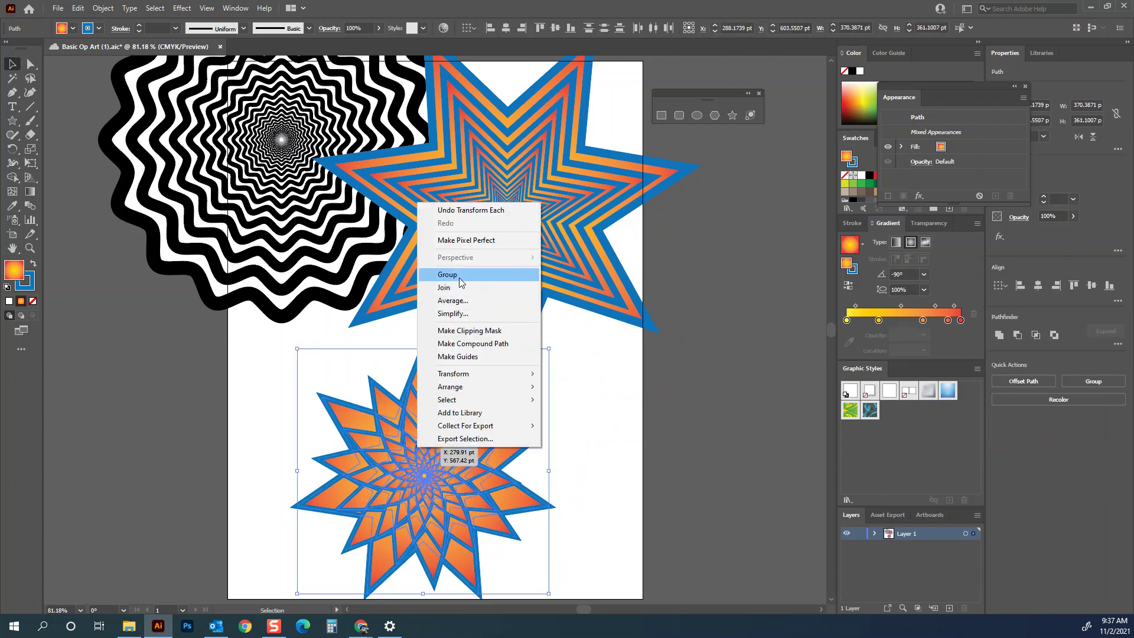
click(106, 11)
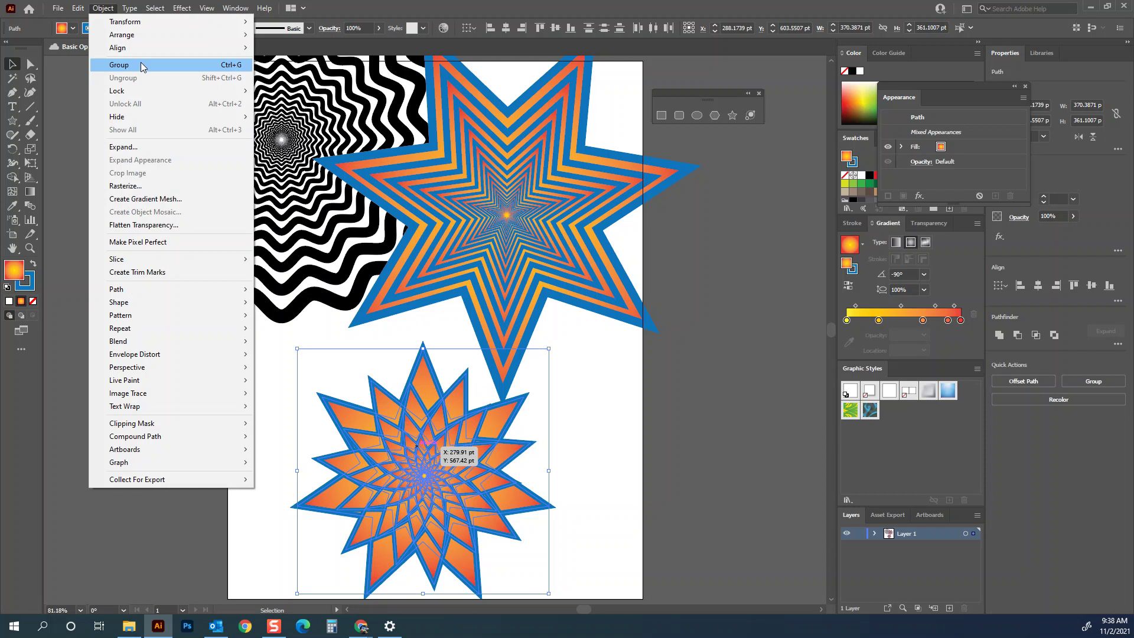
click(602, 413)
click(274, 392)
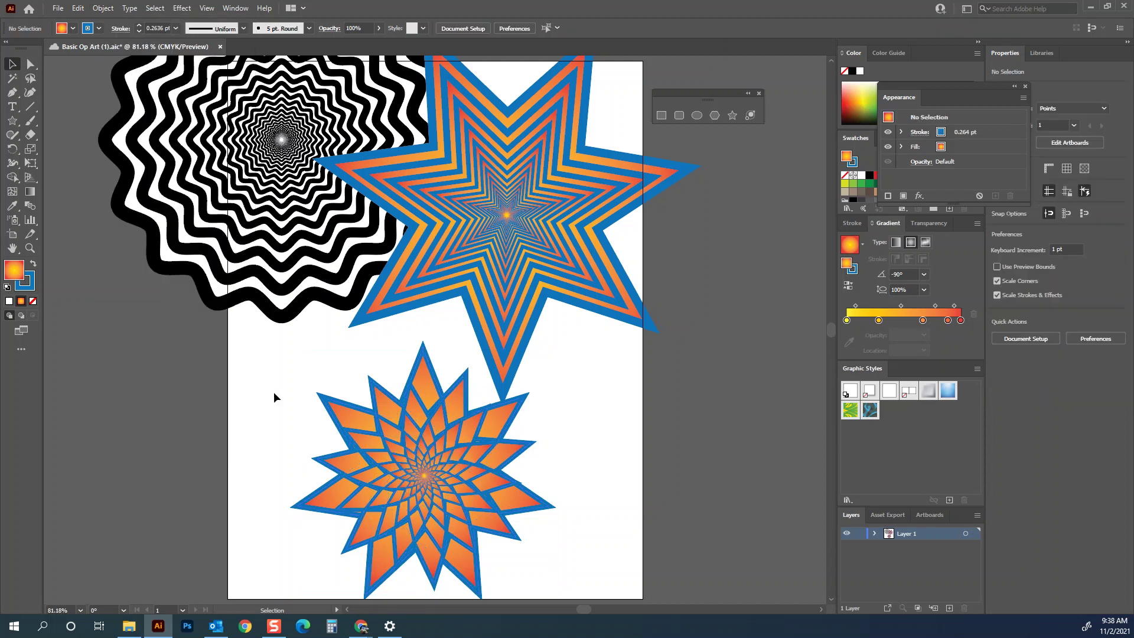
Step: Move the flower group to the upper part of the artboard and the striped star group over the artboard's left edge
click(445, 515)
key(a)
key(v)
drag(438, 495, 675, 435)
drag(506, 246, 350, 423)
drag(703, 449, 616, 179)
drag(375, 357, 260, 311)
click(537, 370)
drag(583, 164, 460, 206)
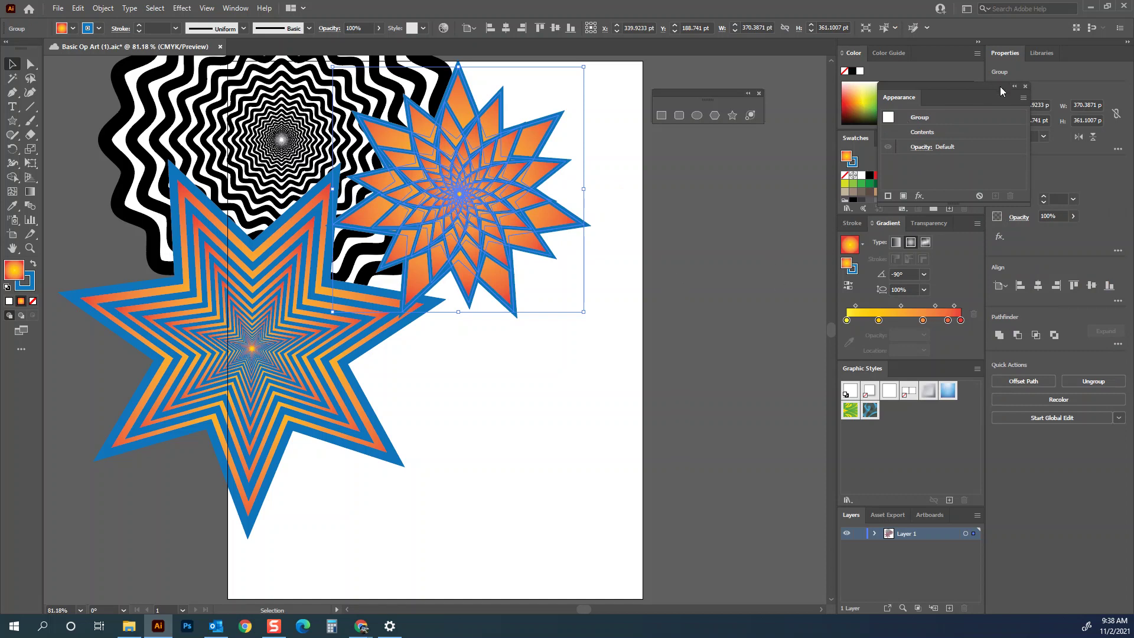
drag(1000, 88, 781, 140)
mouse_move(510, 182)
mouse_down()
mouse_move(466, 188)
mouse_move(515, 198)
mouse_up()
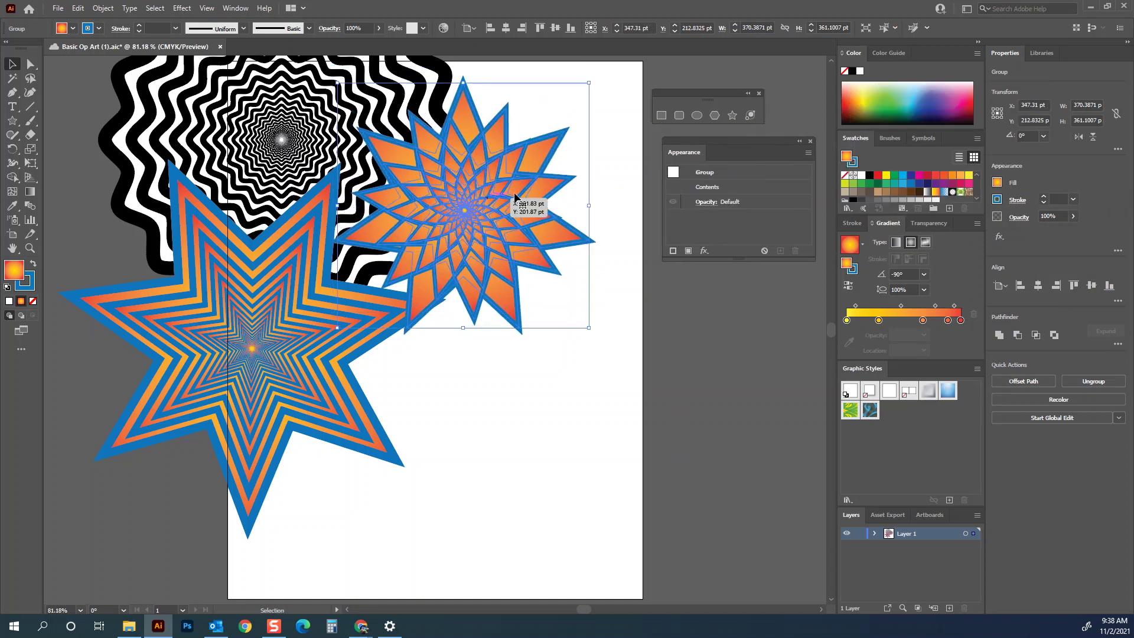
Step: Remove the stroke from the flower group and enlarge it to cover most of the artboard's upper part
click(98, 29)
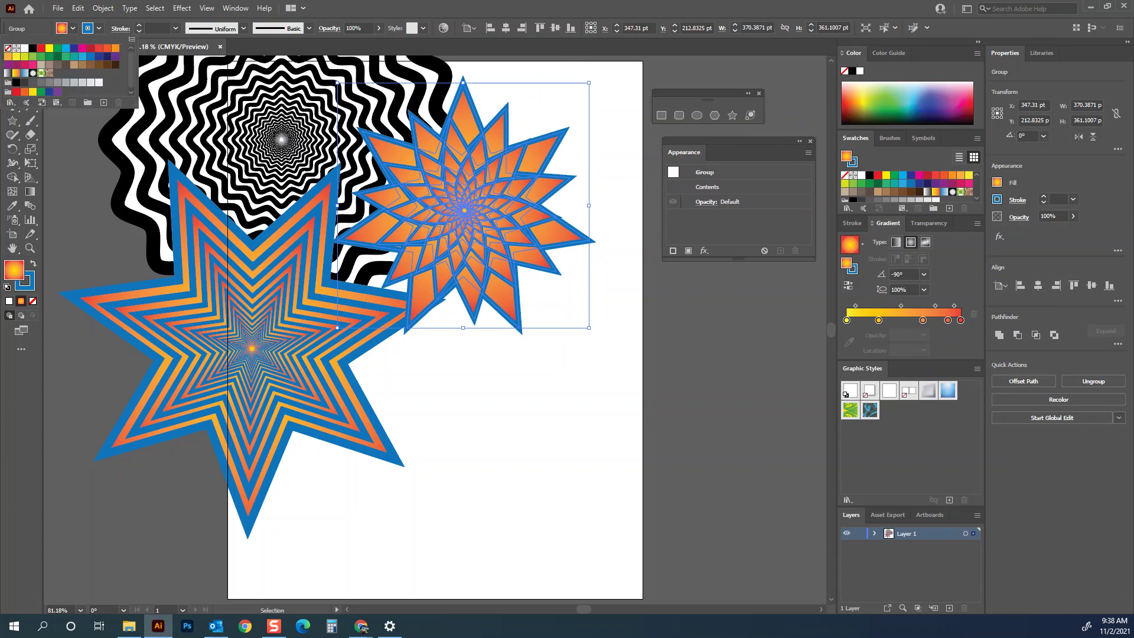
click(7, 48)
click(586, 365)
drag(467, 214, 409, 254)
drag(532, 368, 719, 405)
click(727, 395)
Step: Inspect the flower's centre up close, scale the group down to about 452 by 440 pt and move it over the artboard's top edge
key(z)
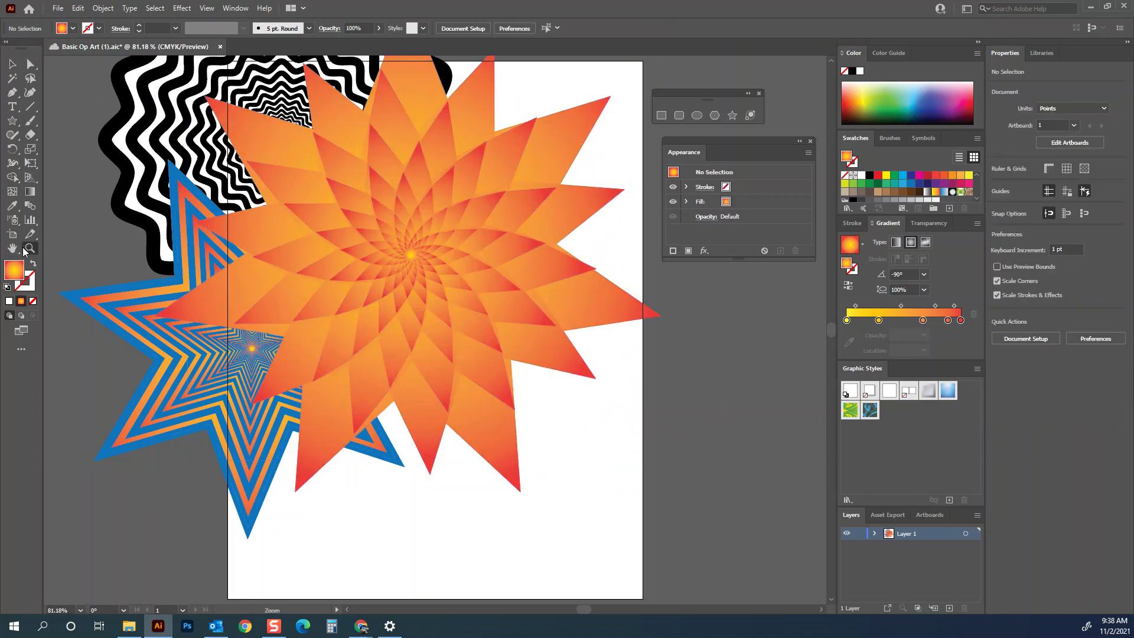
drag(417, 254, 650, 303)
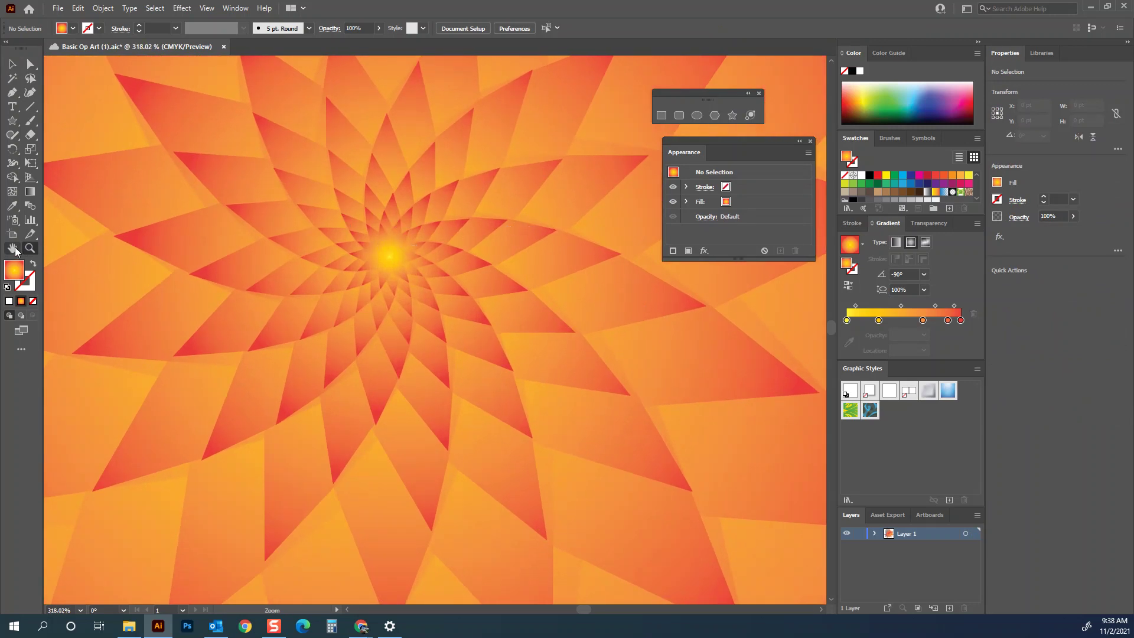
double_click(12, 248)
click(11, 63)
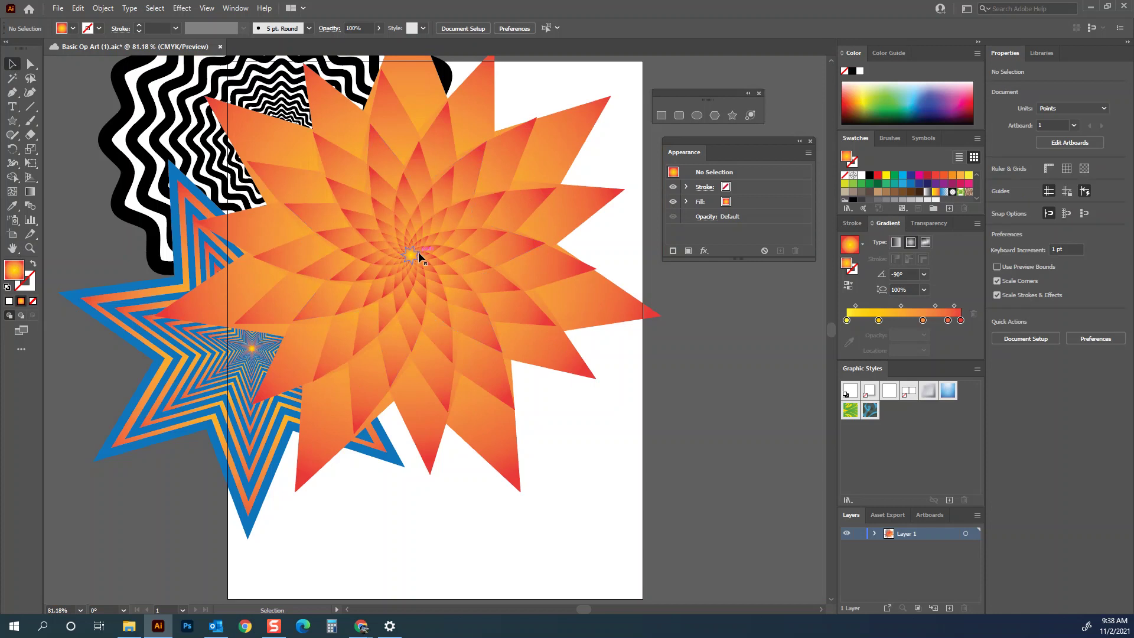
click(418, 254)
drag(152, 488, 255, 393)
mouse_move(419, 266)
mouse_down()
mouse_move(458, 168)
mouse_move(437, 134)
mouse_move(428, 160)
mouse_up()
Step: Move the striped star group to the artboard's upper-right corner and bring it to the front
click(266, 387)
drag(267, 387, 569, 186)
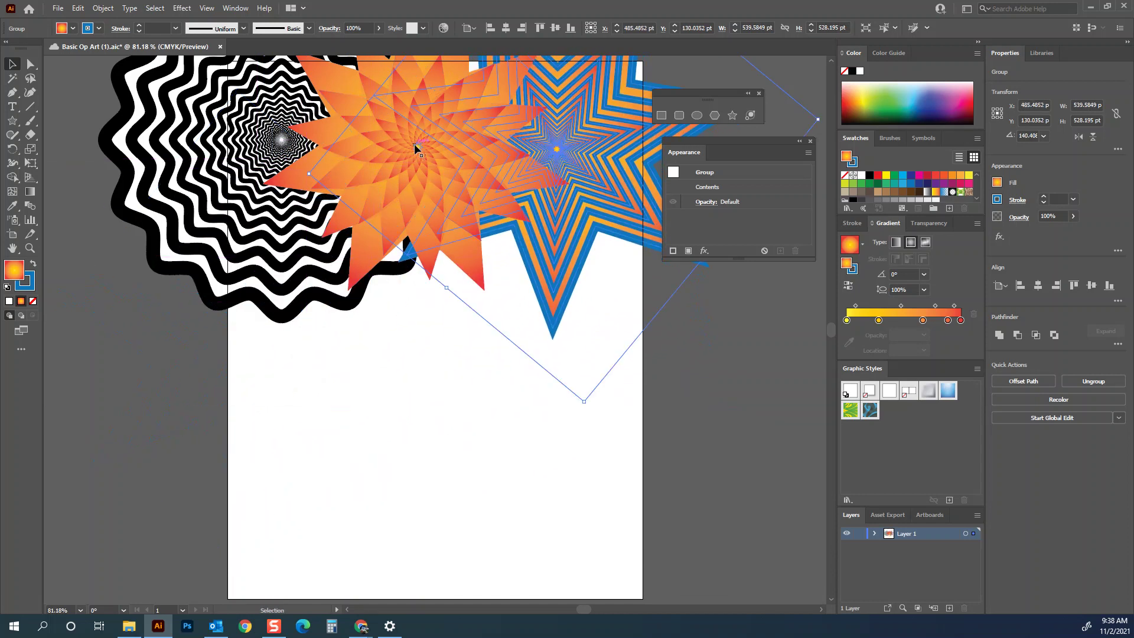
right_click(575, 159)
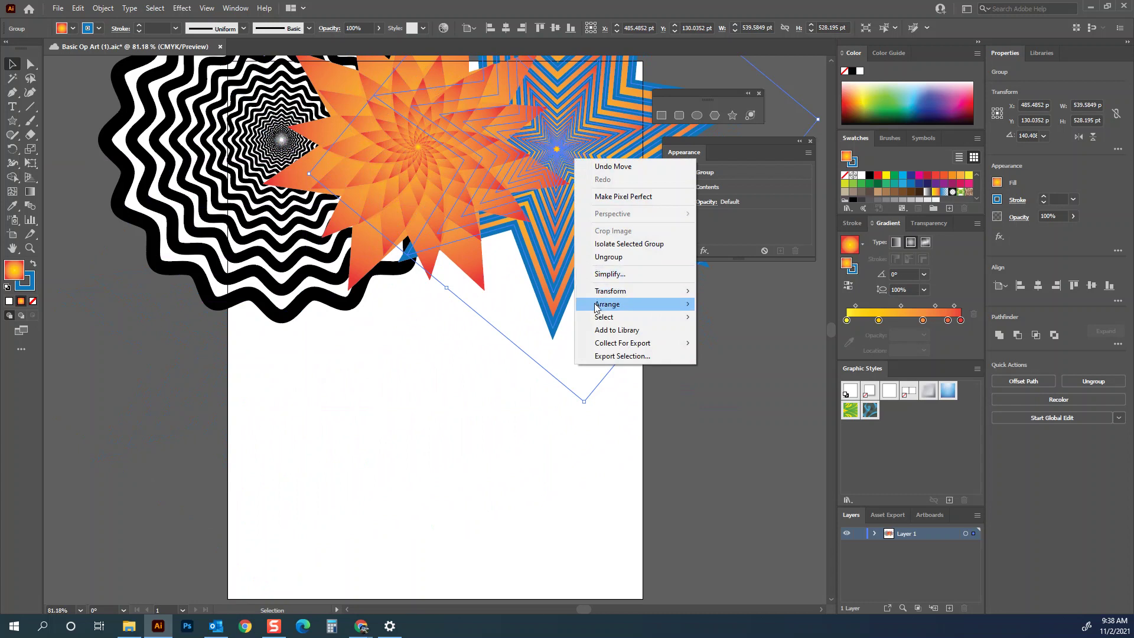
mouse_move(596, 306)
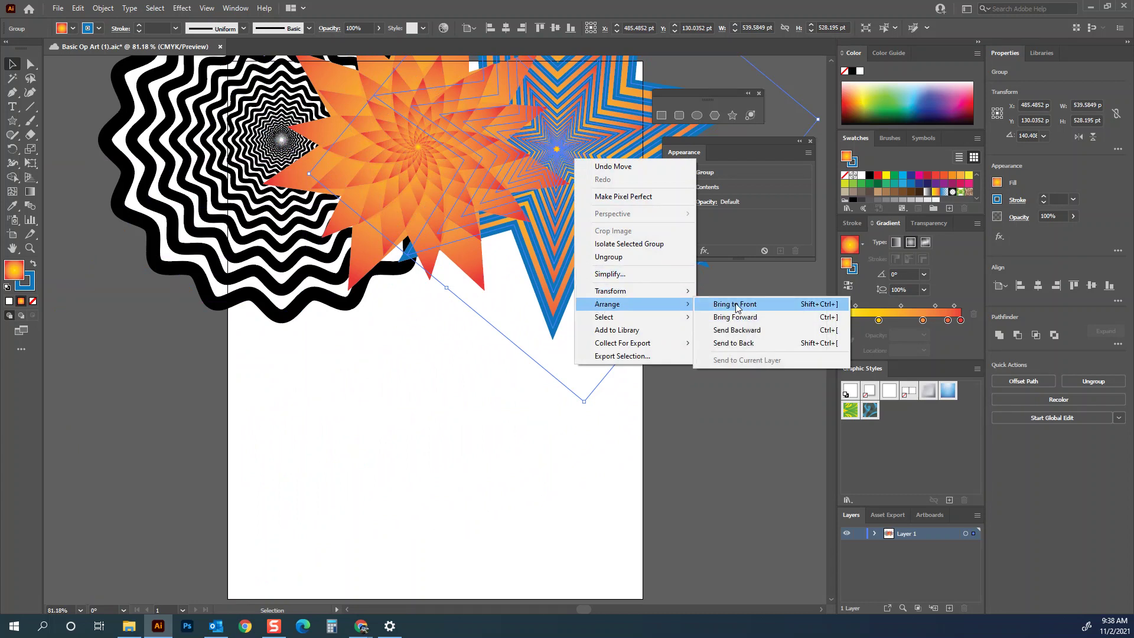
click(830, 306)
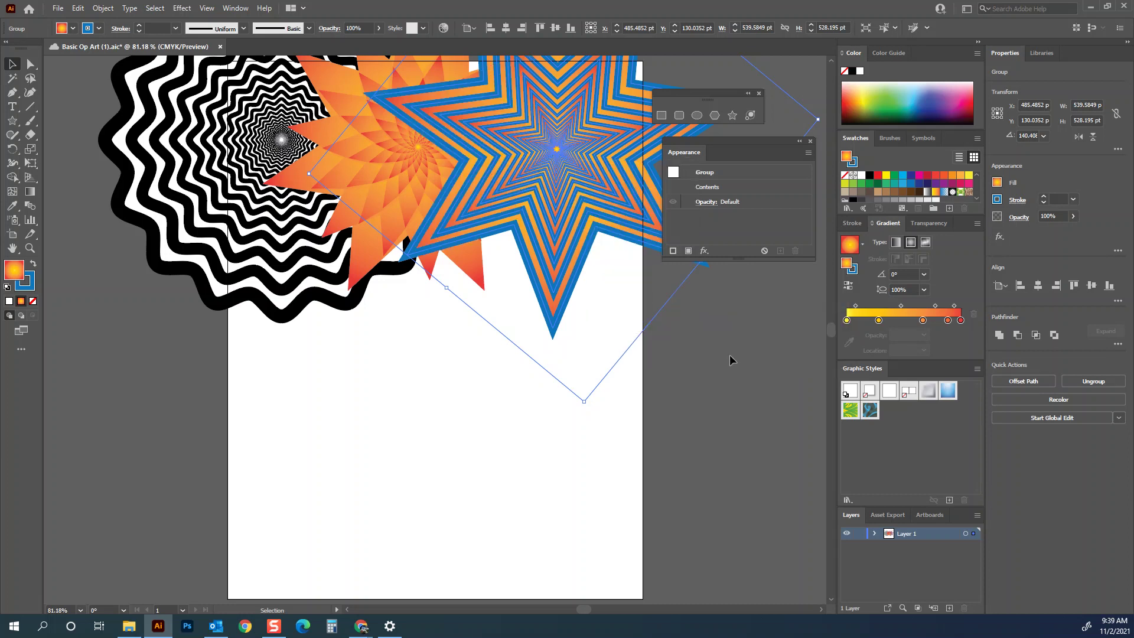
Step: Send the striped star group to the back and move it left beneath the flower and the black-and-white group
key(ctrl+shift+a)
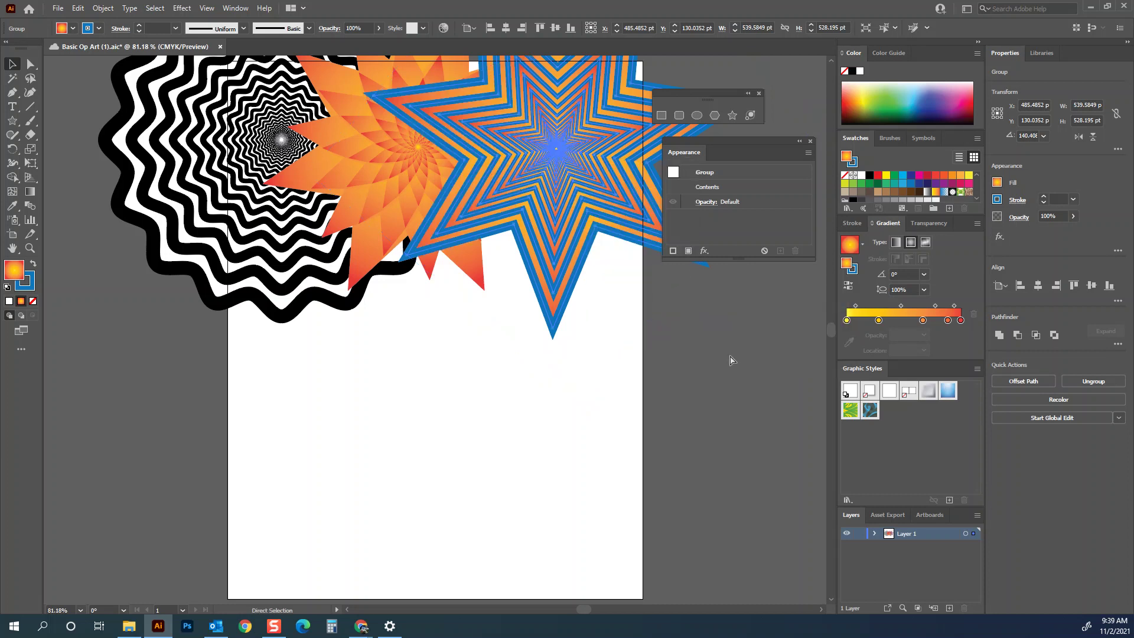
drag(612, 185, 459, 234)
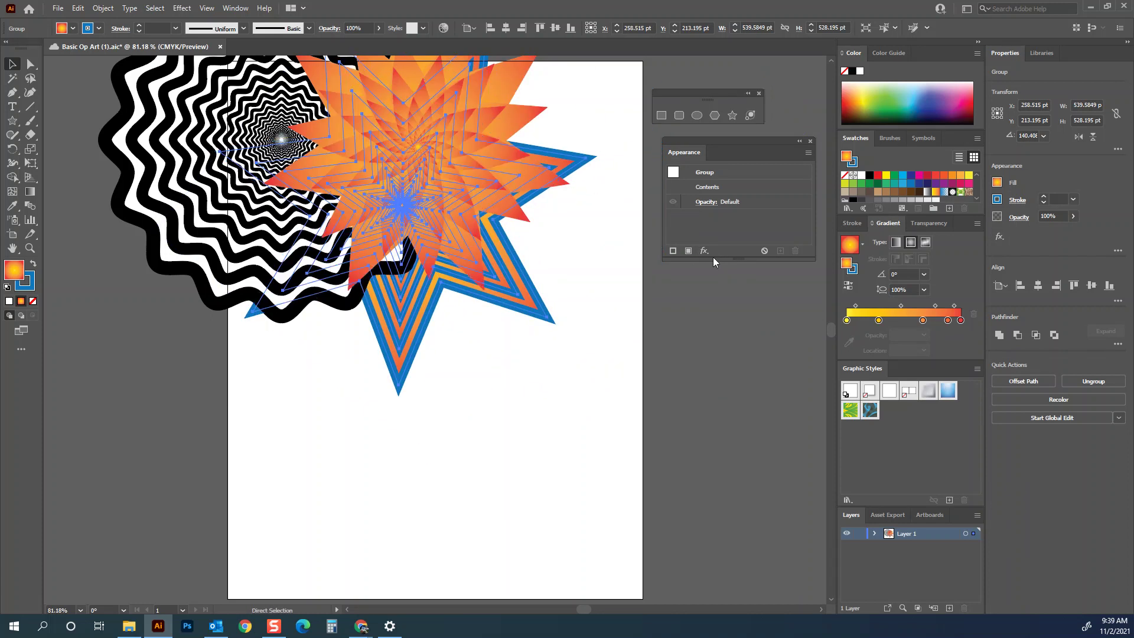
click(700, 308)
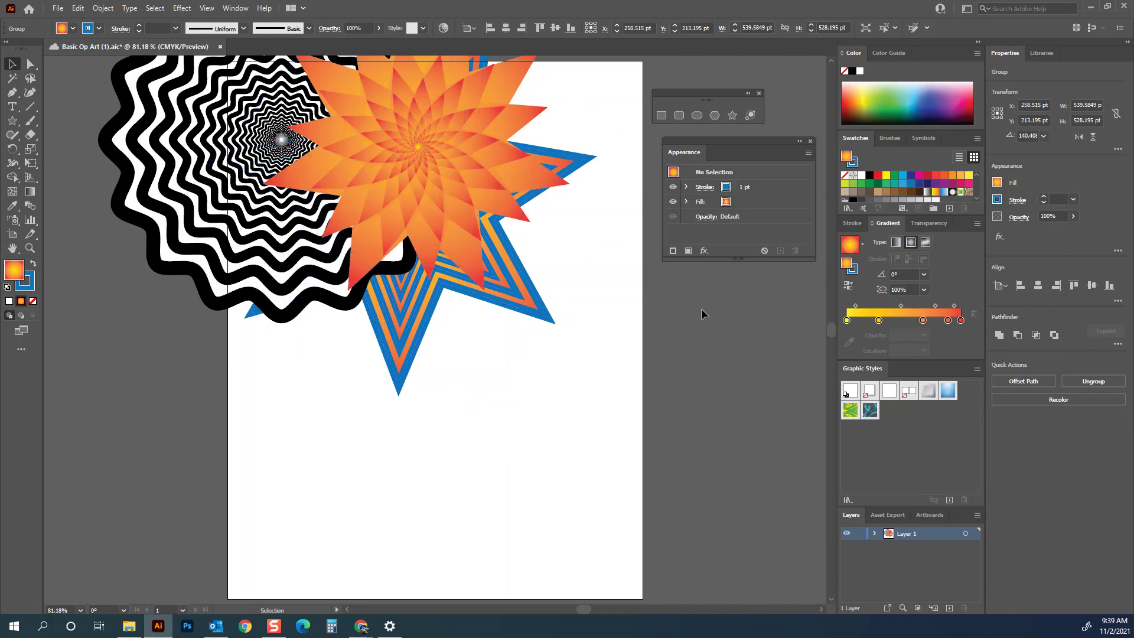
Step: Move the striped star to the upper-right corner, stack it between the black-and-white group and the flower, and centre the flower horizontally at the top
drag(508, 292, 673, 236)
key(ctrl+z)
key(ctrl+z)
key(ctrl+z)
key(ctrl+z)
key(ctrl+z)
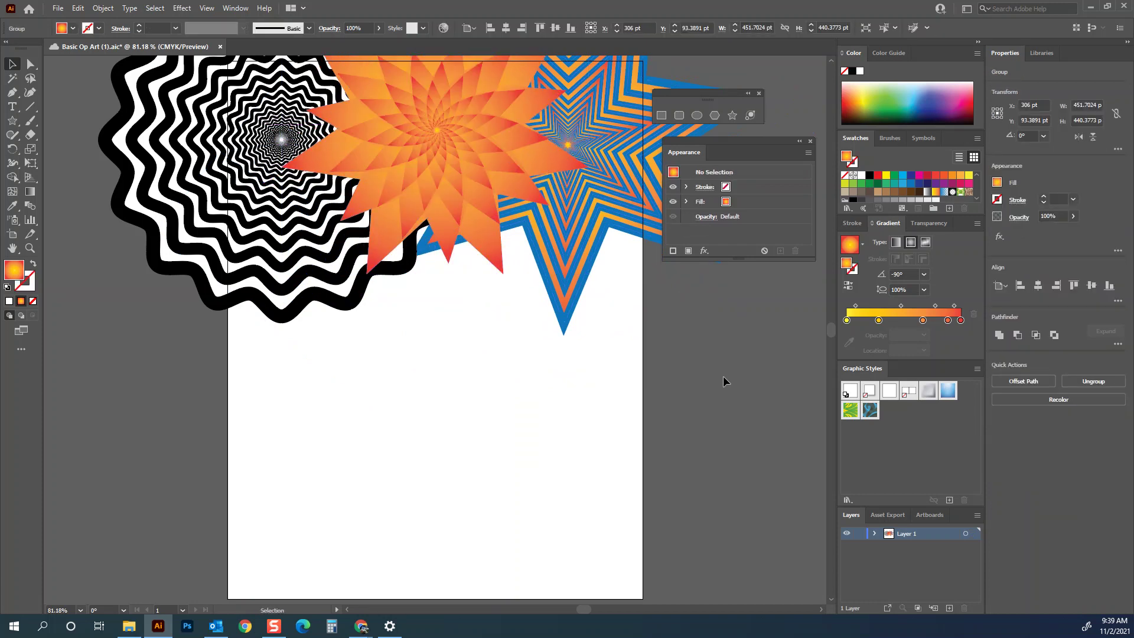
Step: Draw a pentagon about 283 by 271 pt with the Polygon tool in the empty lower part of the artboard
click(715, 116)
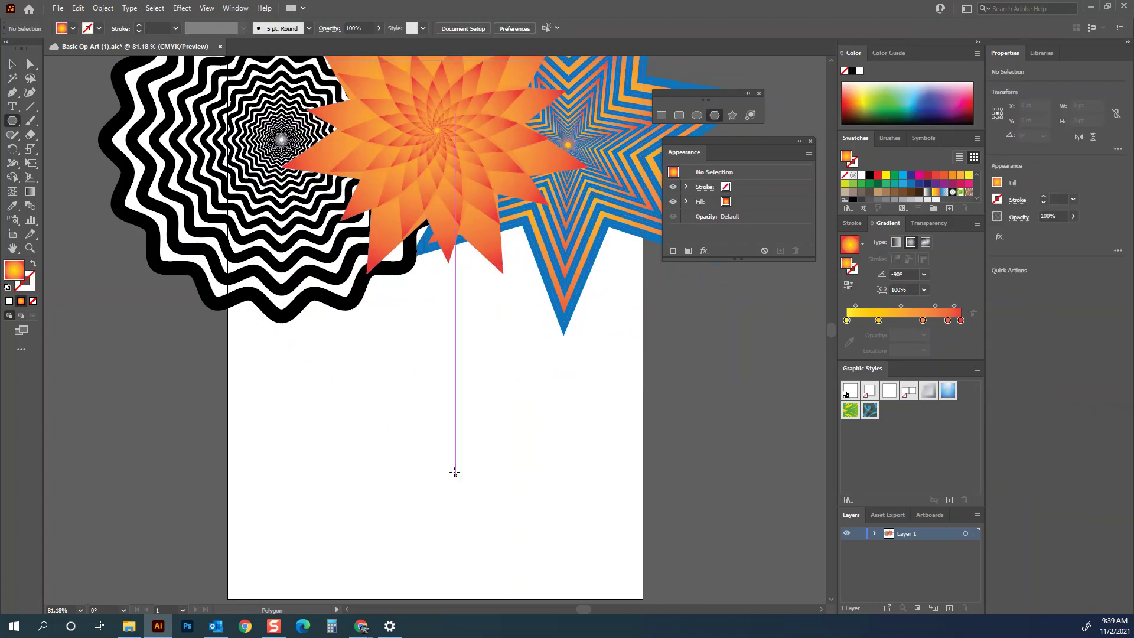
drag(419, 433, 326, 401)
key(Up)
key(Down)
key(Down)
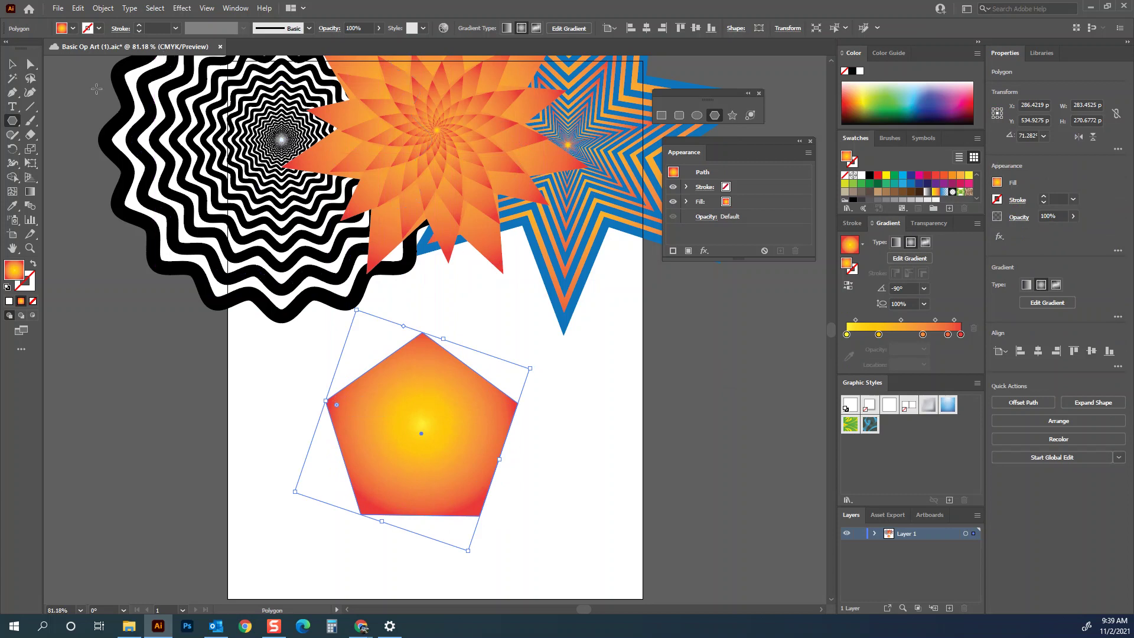
Step: Give the pentagon a 10 pt black stroke and a dark green fill
key(d)
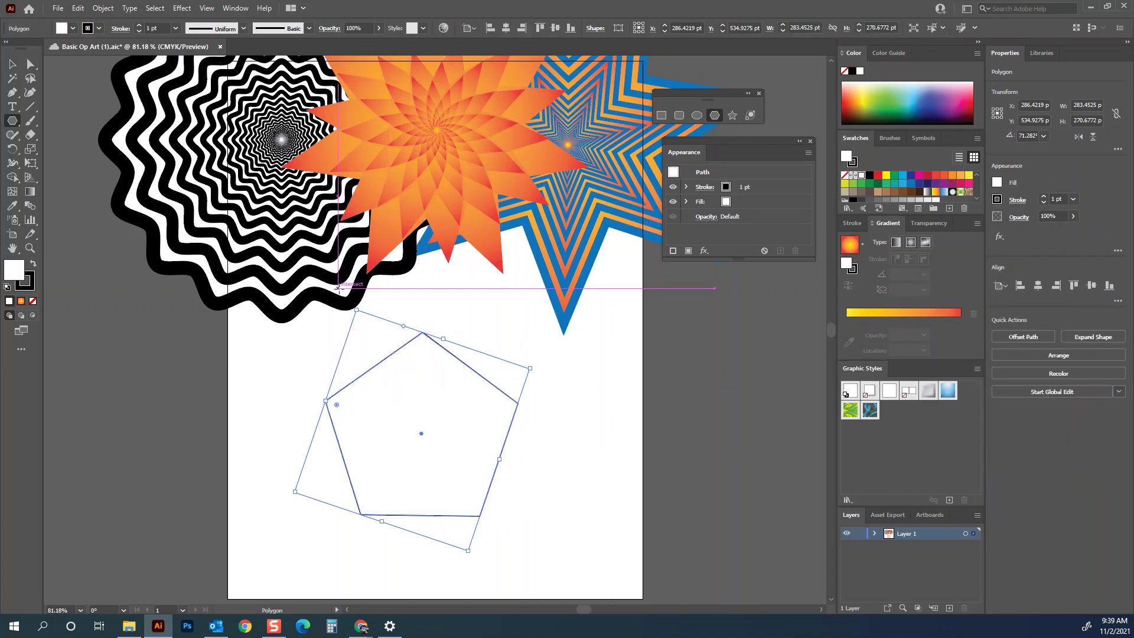
click(139, 25)
click(139, 25)
click(139, 26)
click(139, 26)
click(138, 26)
click(139, 26)
click(139, 25)
click(139, 26)
click(139, 25)
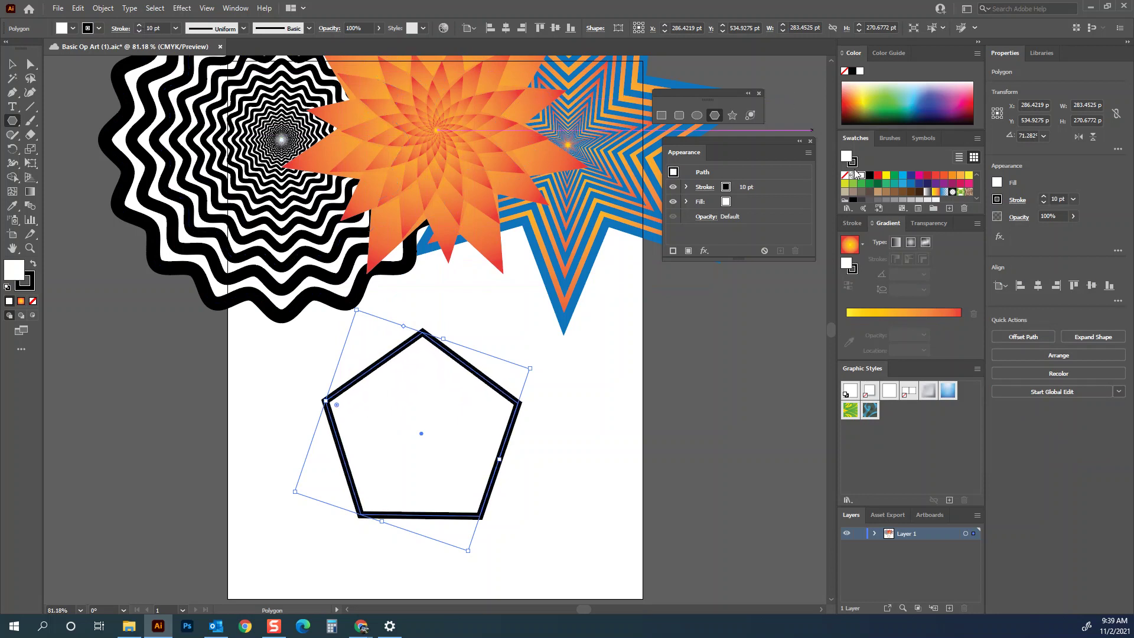
click(878, 185)
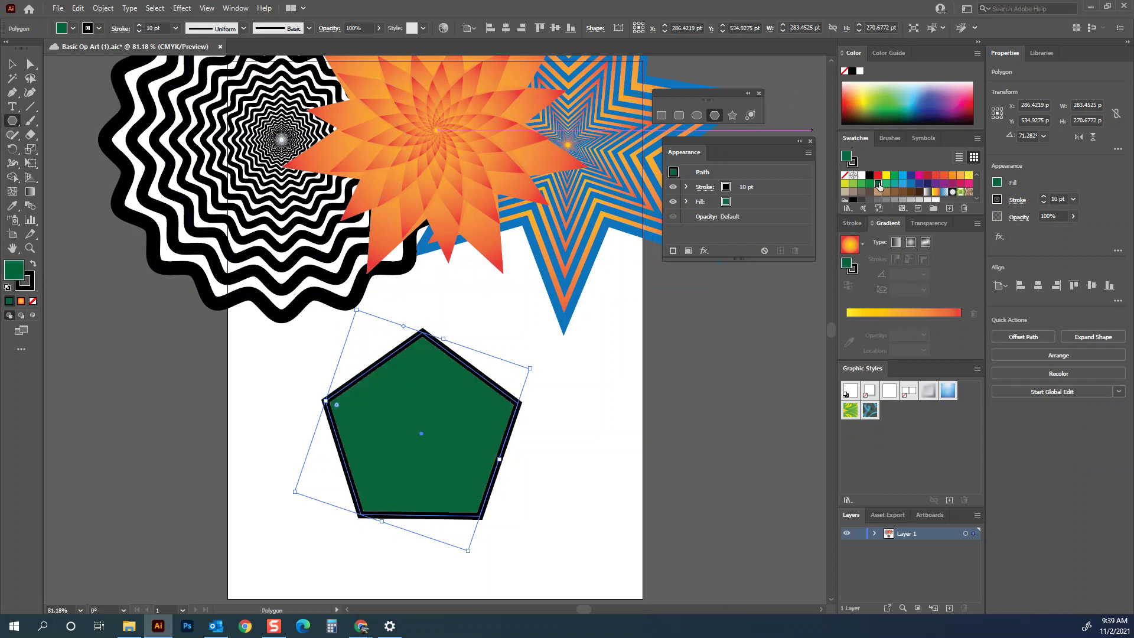
Step: Change the pentagon's stroke colour to red and save the document
click(99, 29)
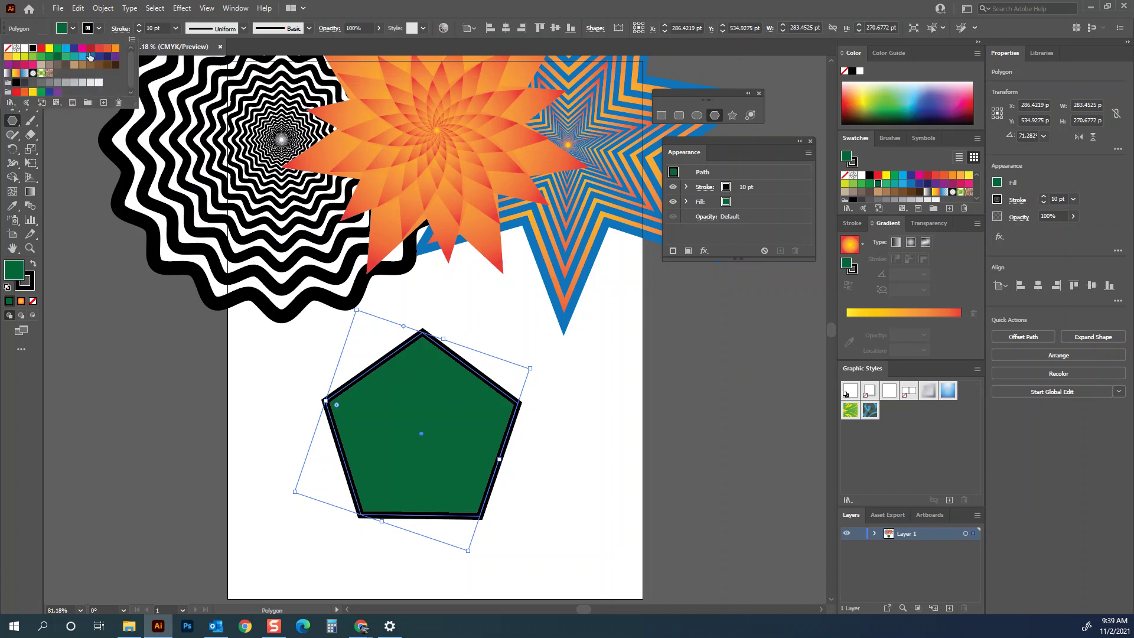
click(40, 47)
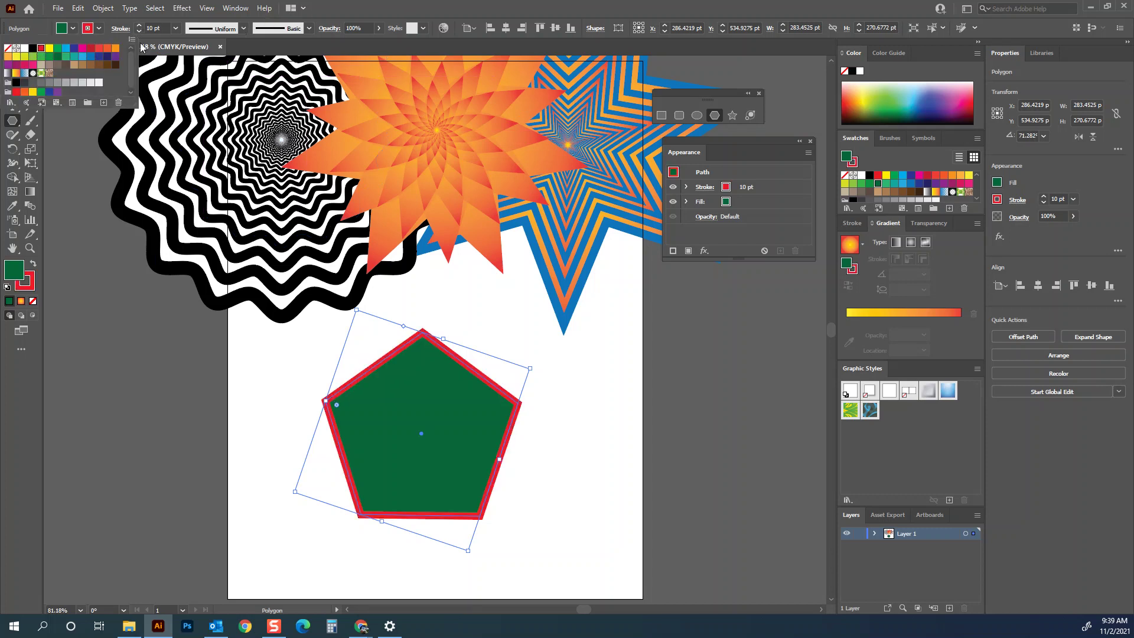
click(349, 20)
key(ctrl+s)
Step: Apply a Pucker & Bloat effect to the pentagon with 50% bloat
key(v)
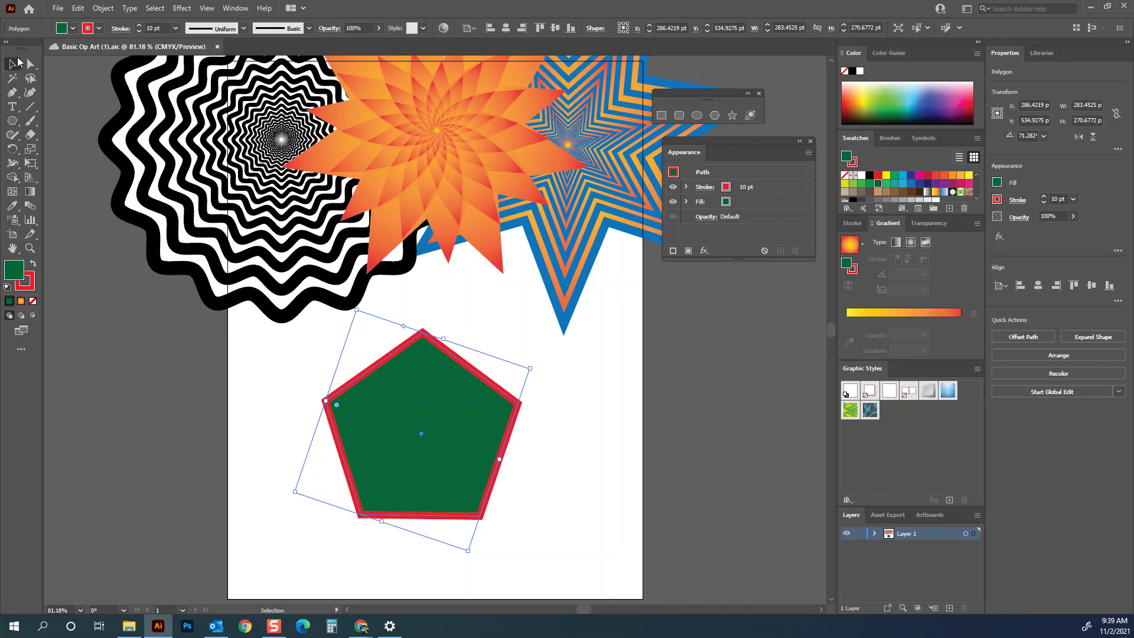
click(188, 7)
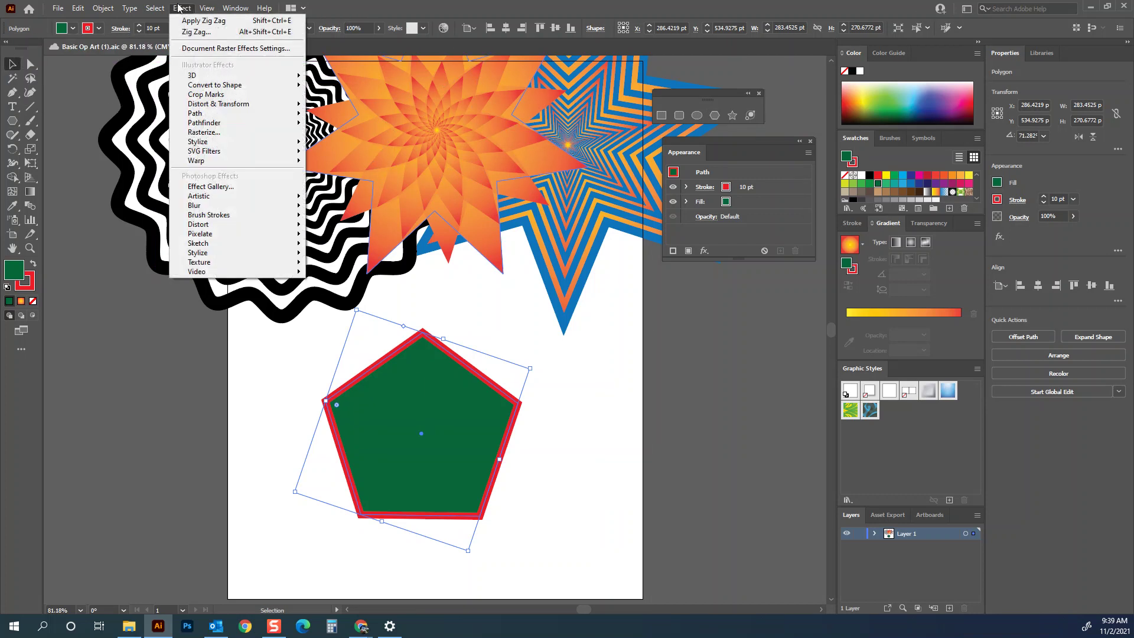
mouse_move(223, 106)
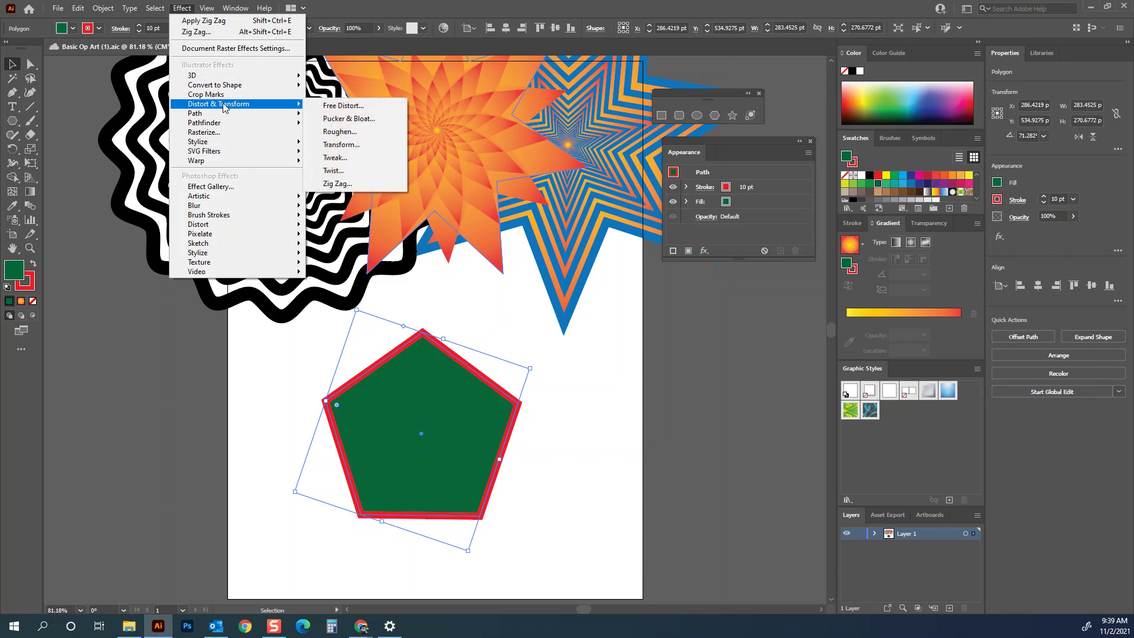
click(349, 119)
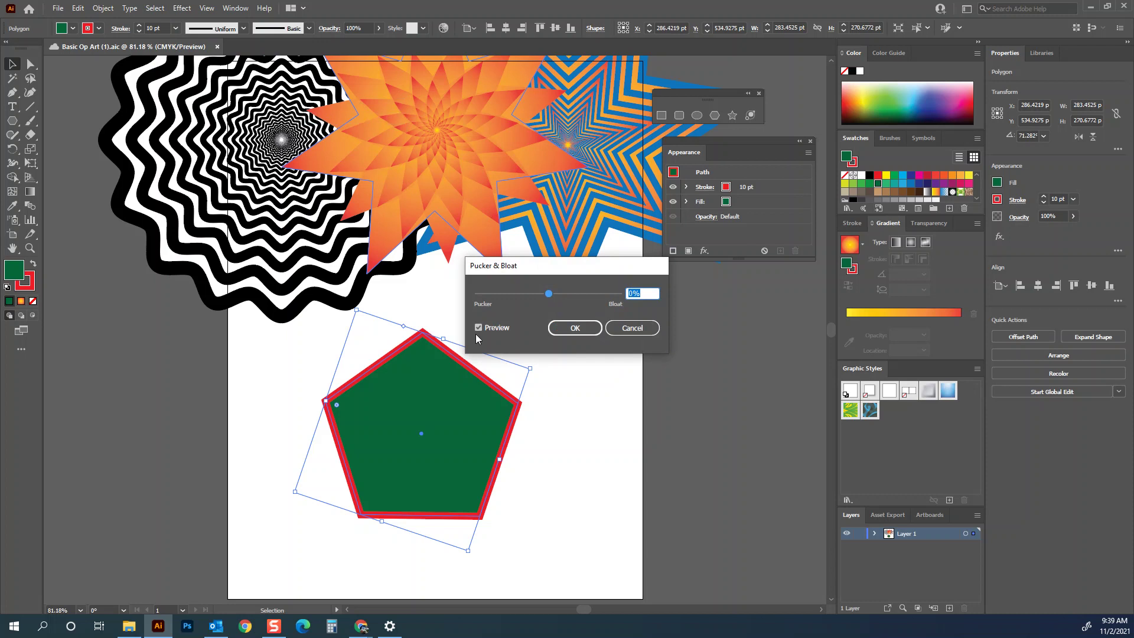
drag(549, 293, 576, 299)
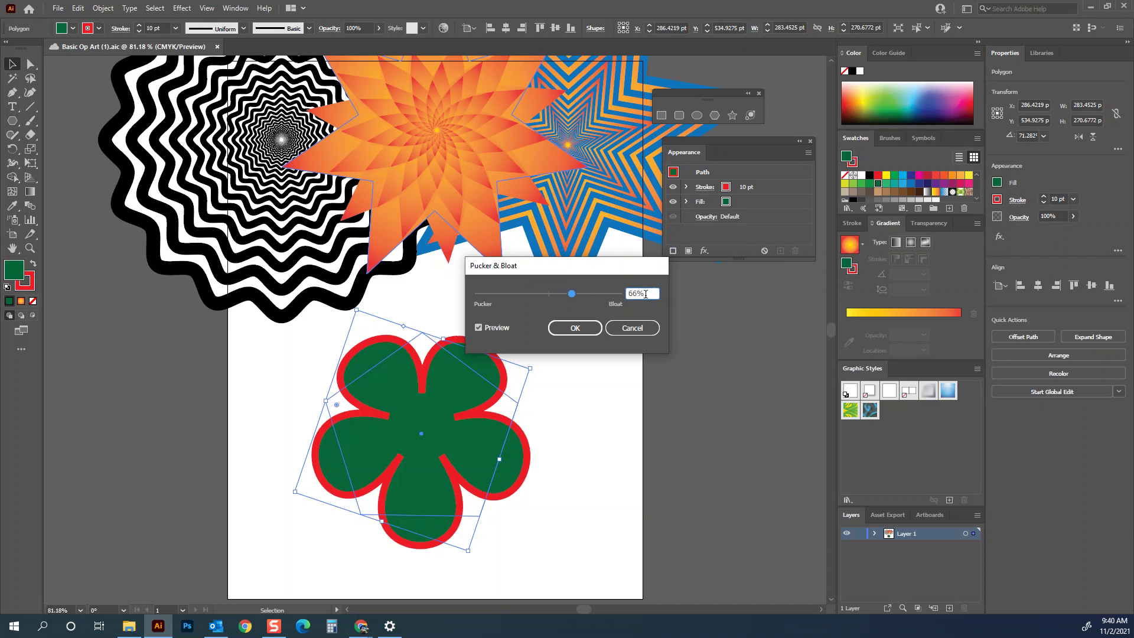
drag(645, 295, 620, 296)
text(50)
key(Tab)
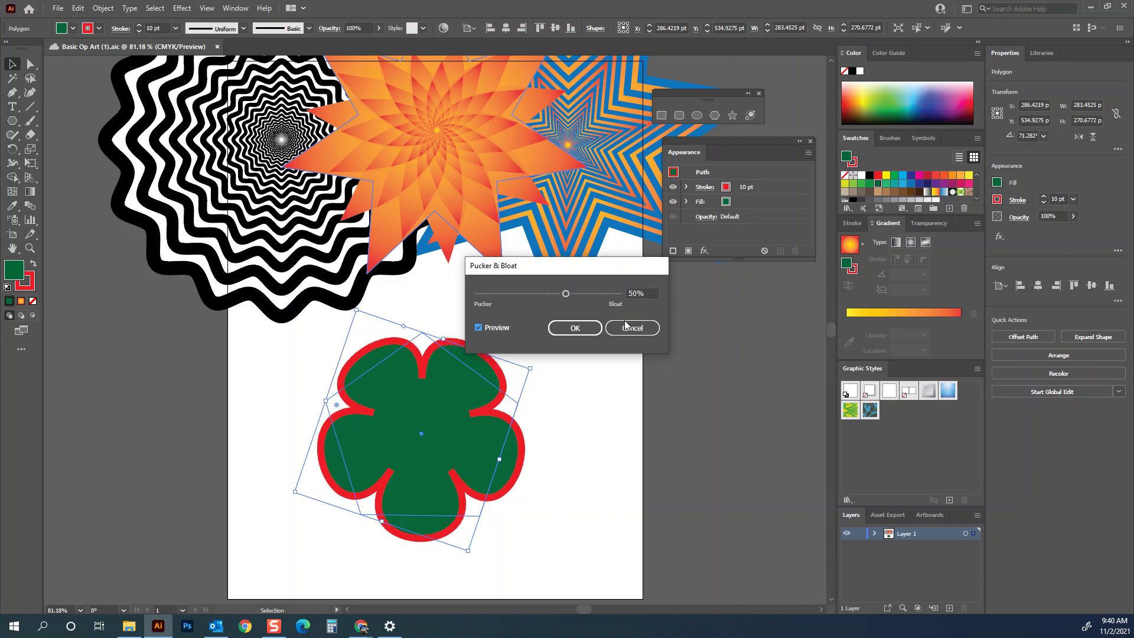
click(583, 334)
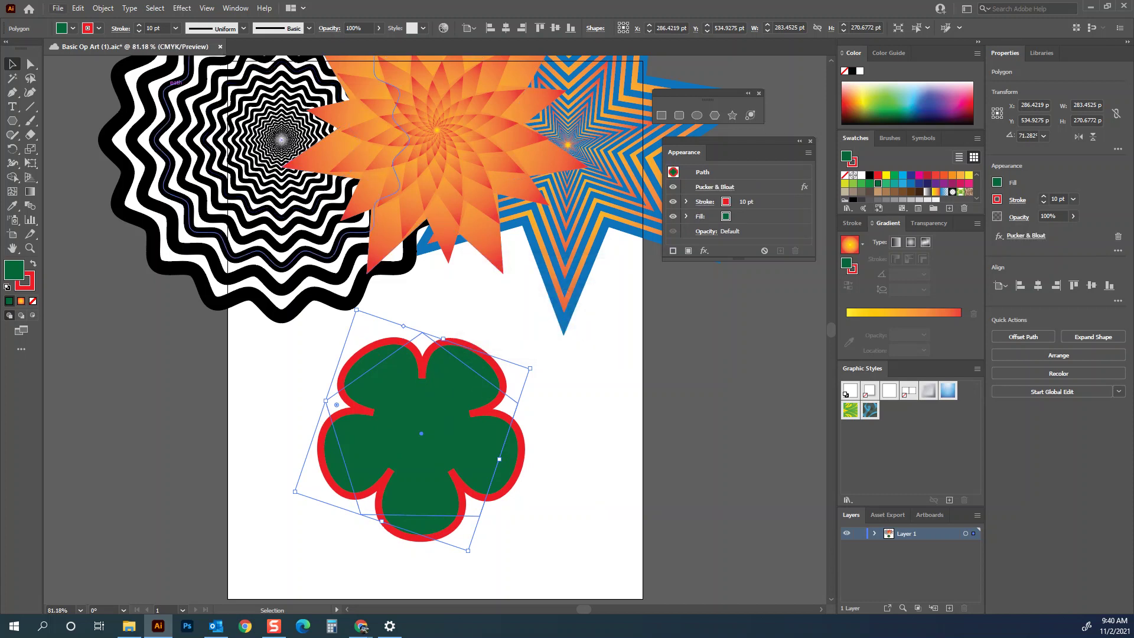
Step: Expand the bloated pentagon's appearance and enlarge the flower from its centre to about 538 by 529 pt
click(103, 8)
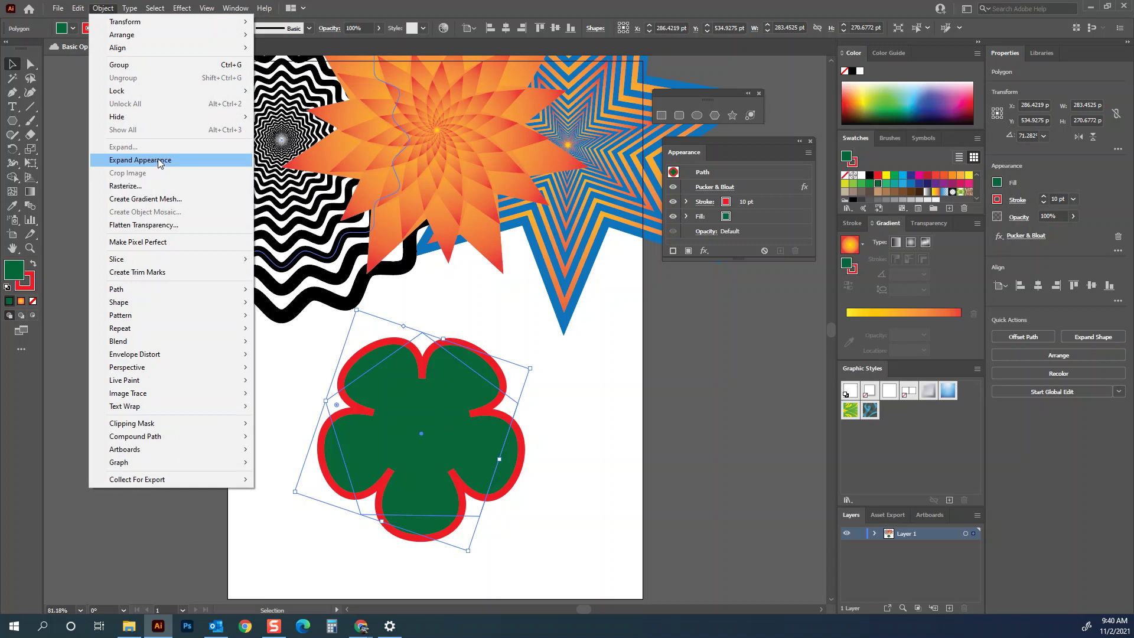
click(158, 163)
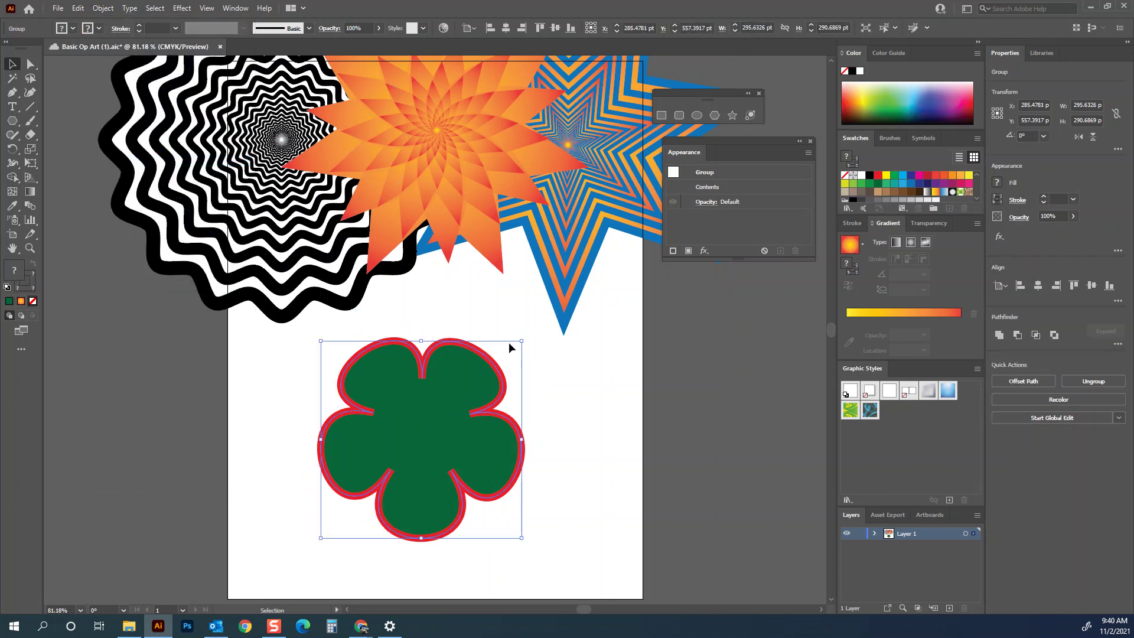
drag(521, 341, 604, 260)
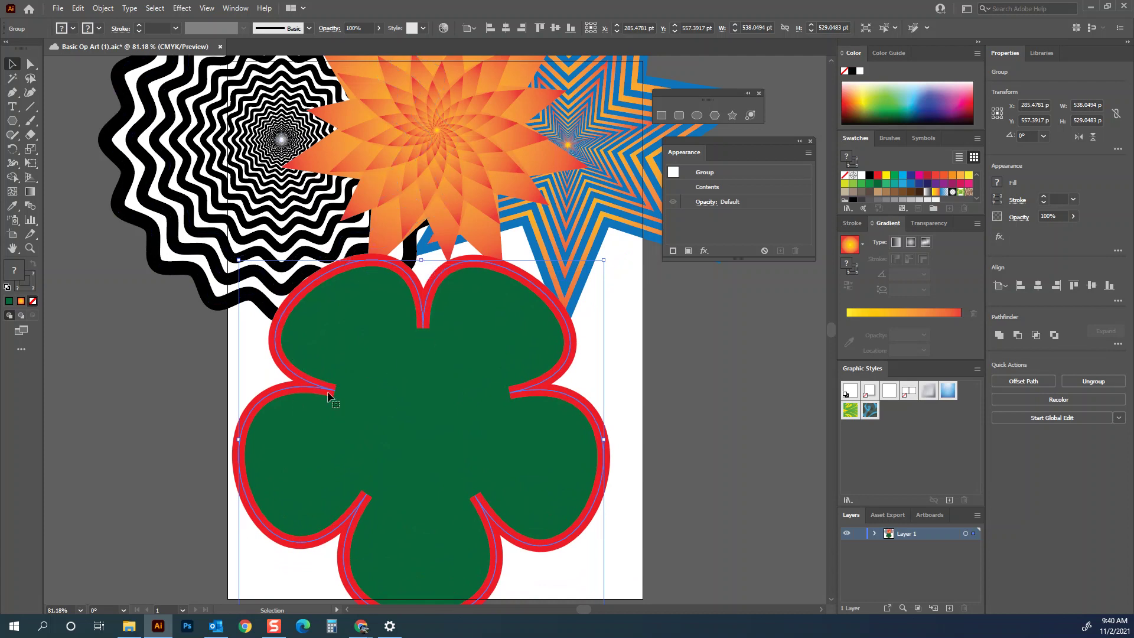
Step: Set the enlarged green flower's stroke weight to 10 pt
click(122, 30)
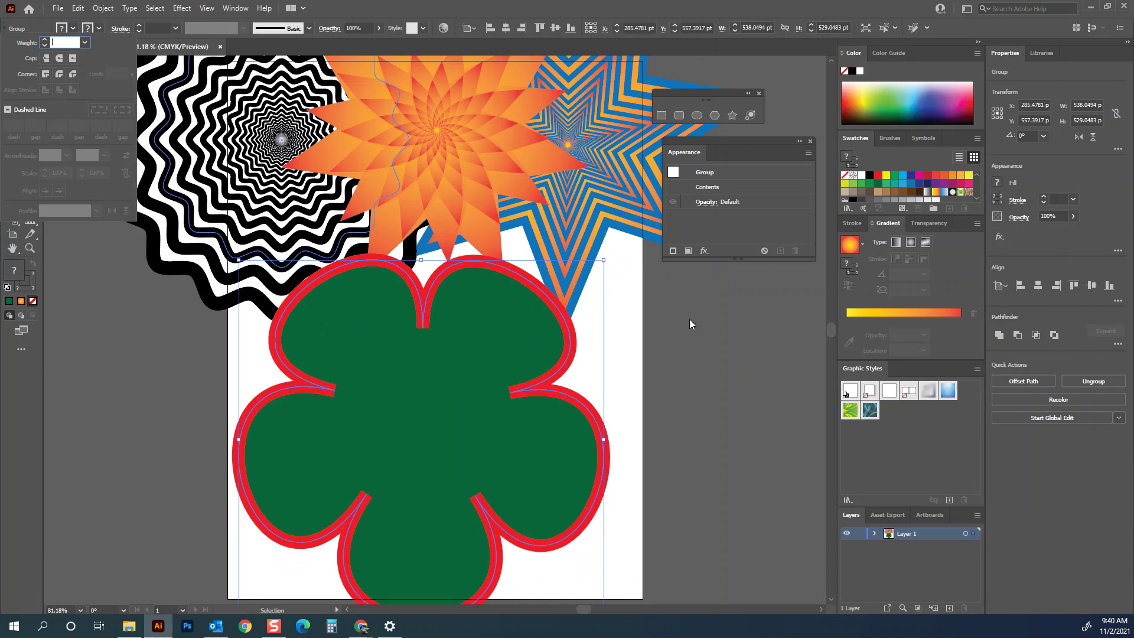
key(Escape)
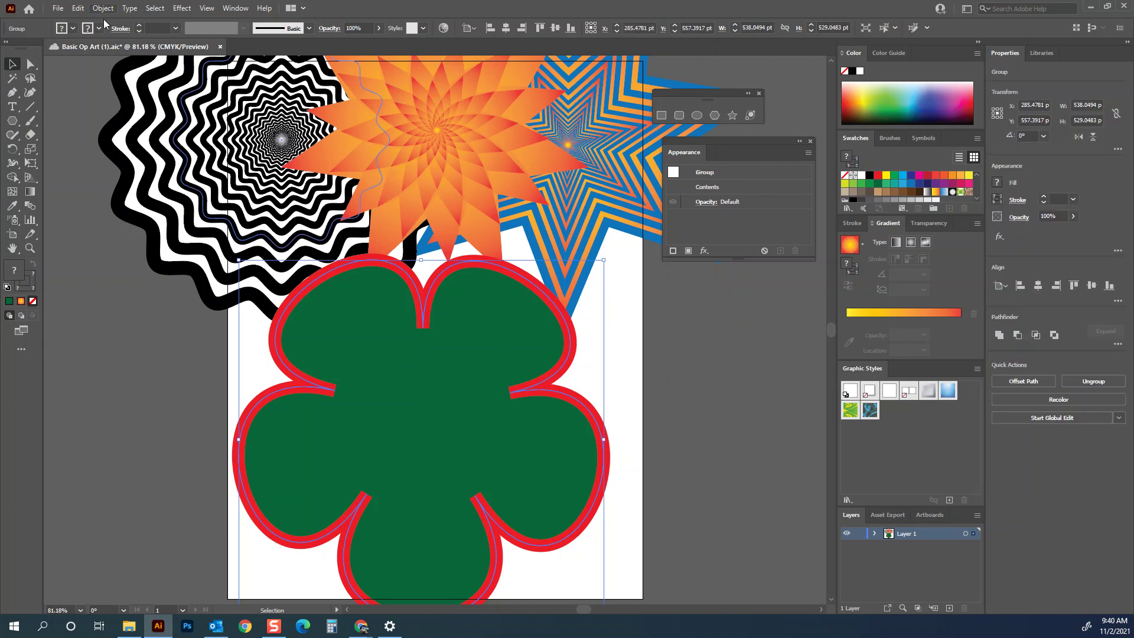
click(176, 28)
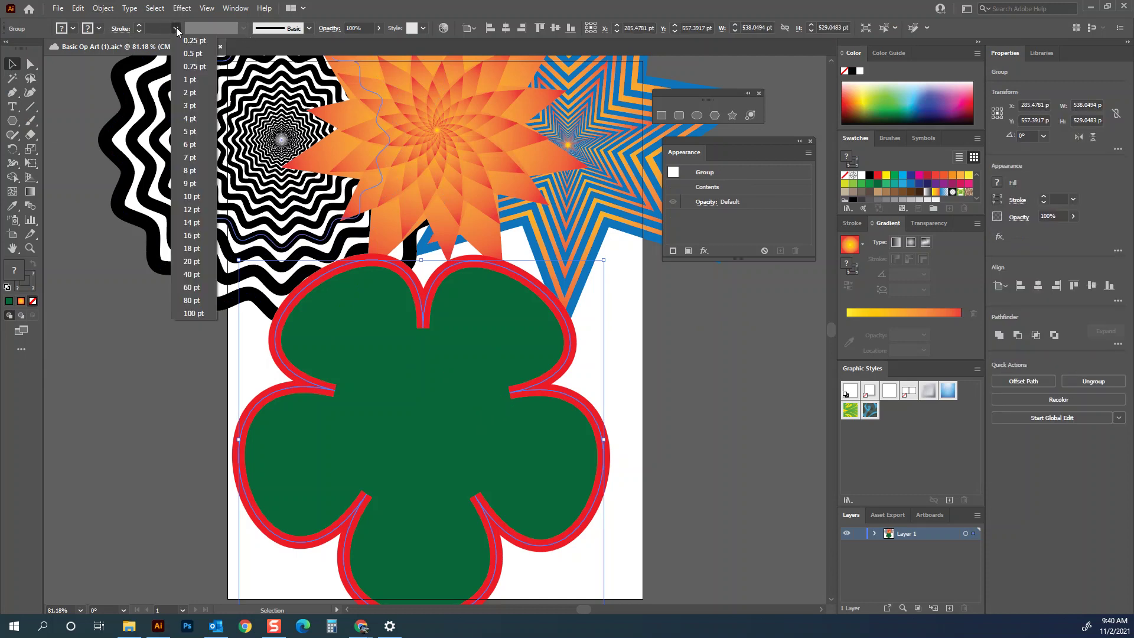
click(197, 200)
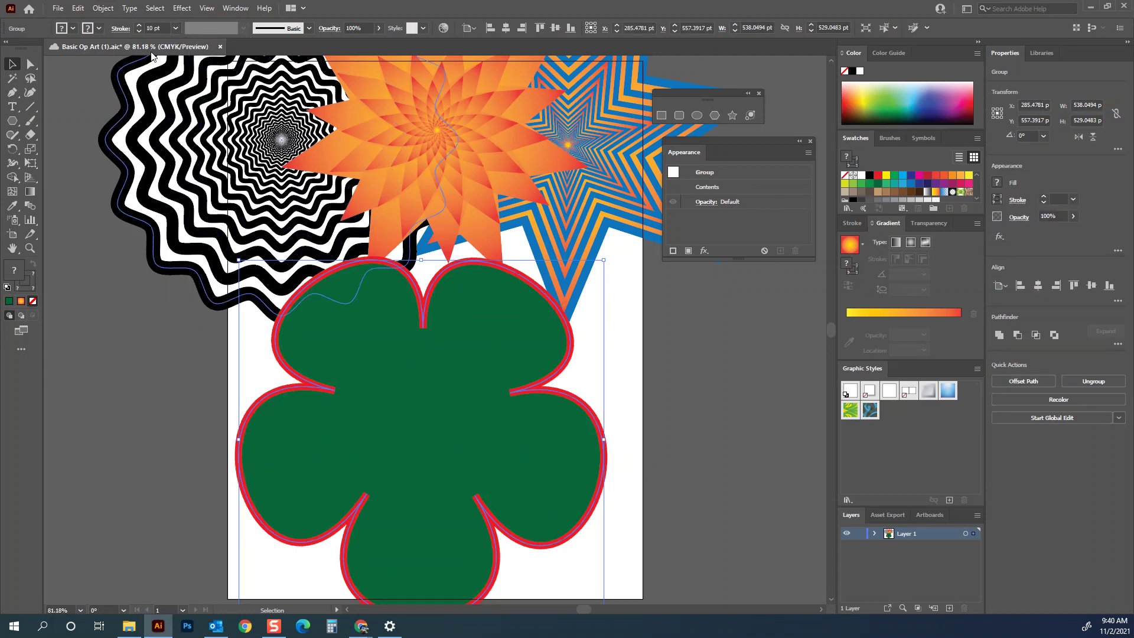
click(121, 28)
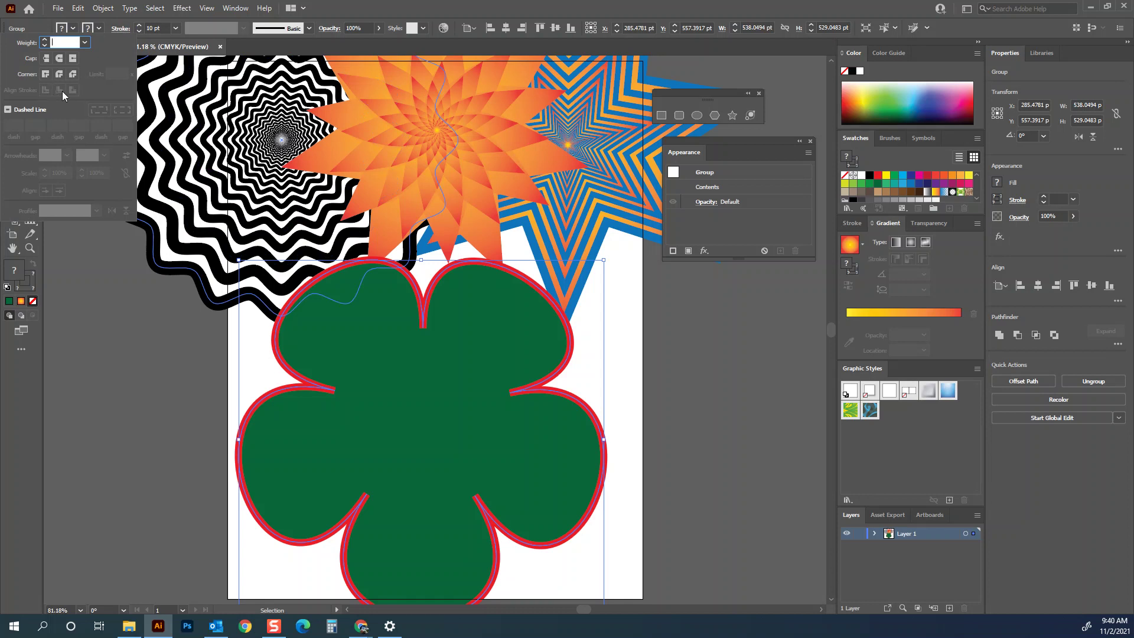
click(716, 337)
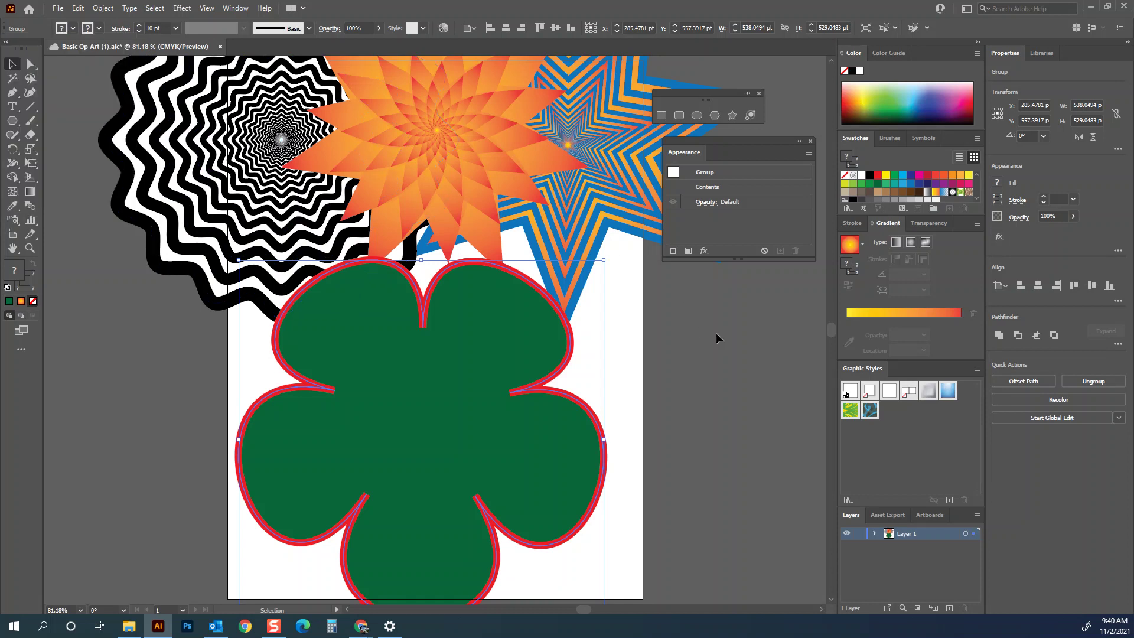
Step: Make a copy of the green flower scaled uniformly to 75% and repeat the transformation until the copies reach the centre
right_click(483, 334)
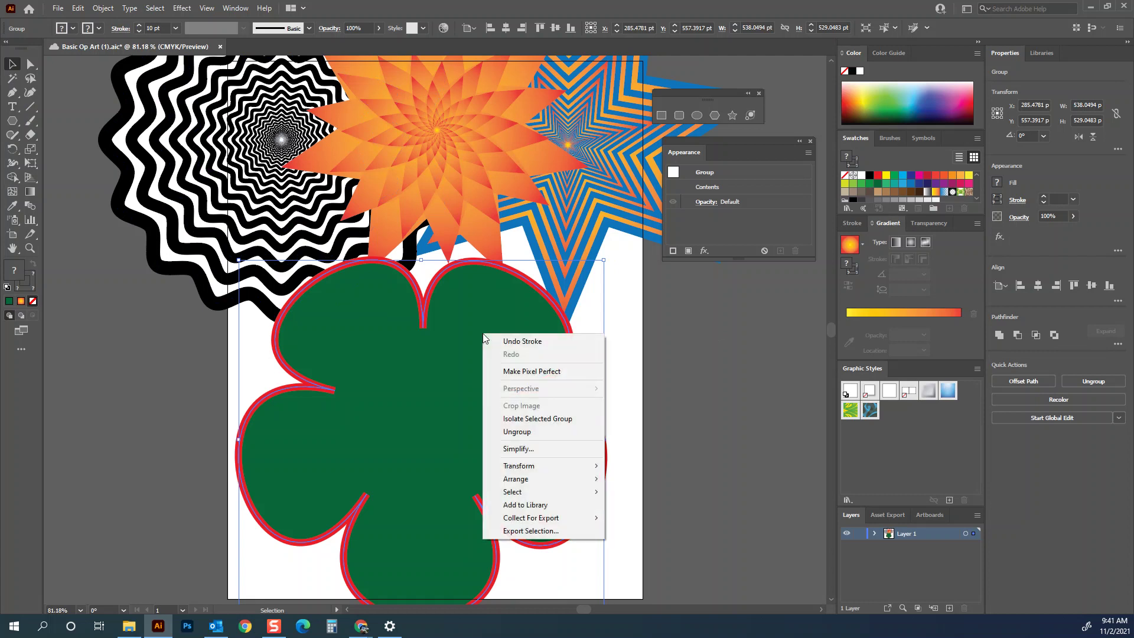
mouse_move(530, 465)
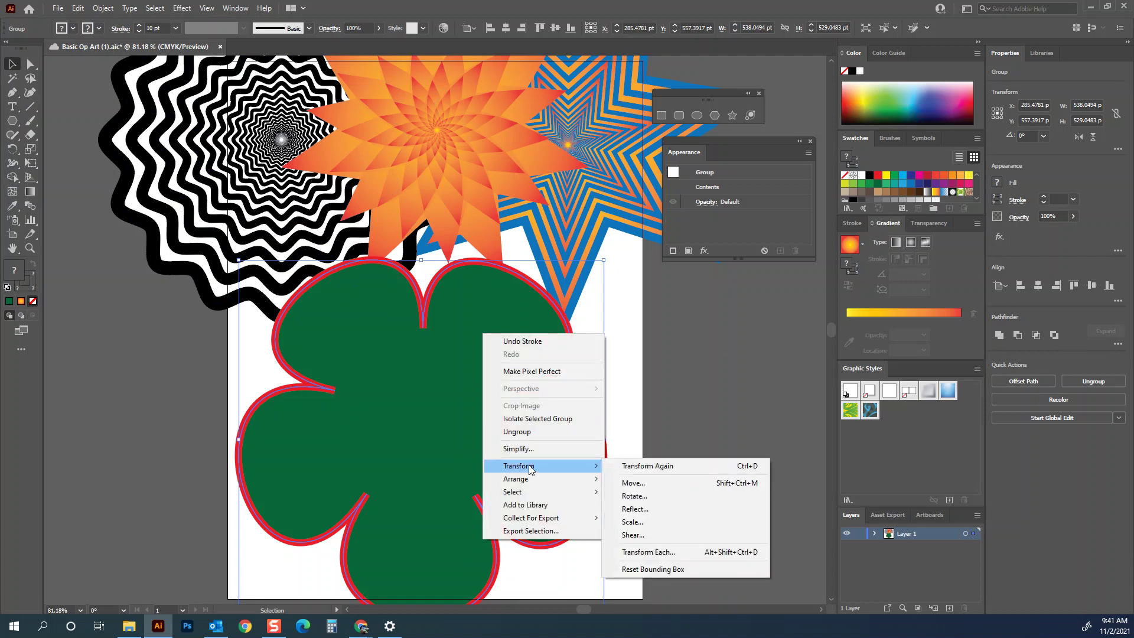
click(644, 521)
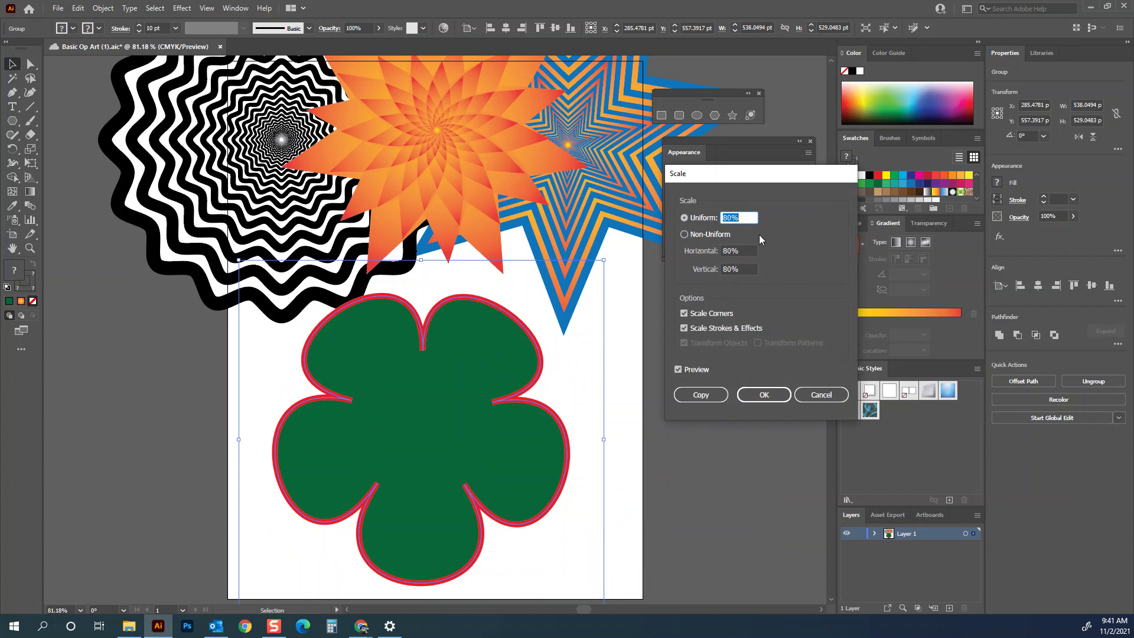
text(75)
click(698, 397)
key(ctrl+d)
key(ctrl+d)
key(ctrl+d)
key(ctrl+d)
key(ctrl+d)
key(ctrl+d)
key(ctrl+d)
key(ctrl+d)
key(ctrl+d)
key(ctrl+d)
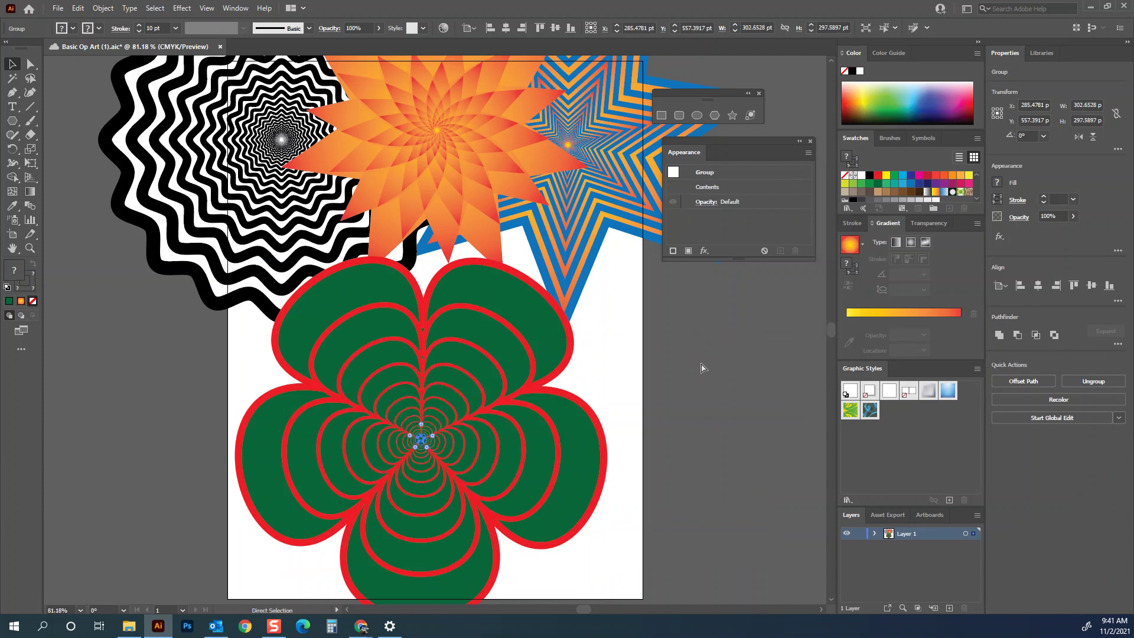
Step: Group all the nested green flowers and move the group up and left over the black-and-white group, then deselect it
click(678, 373)
drag(637, 407, 355, 489)
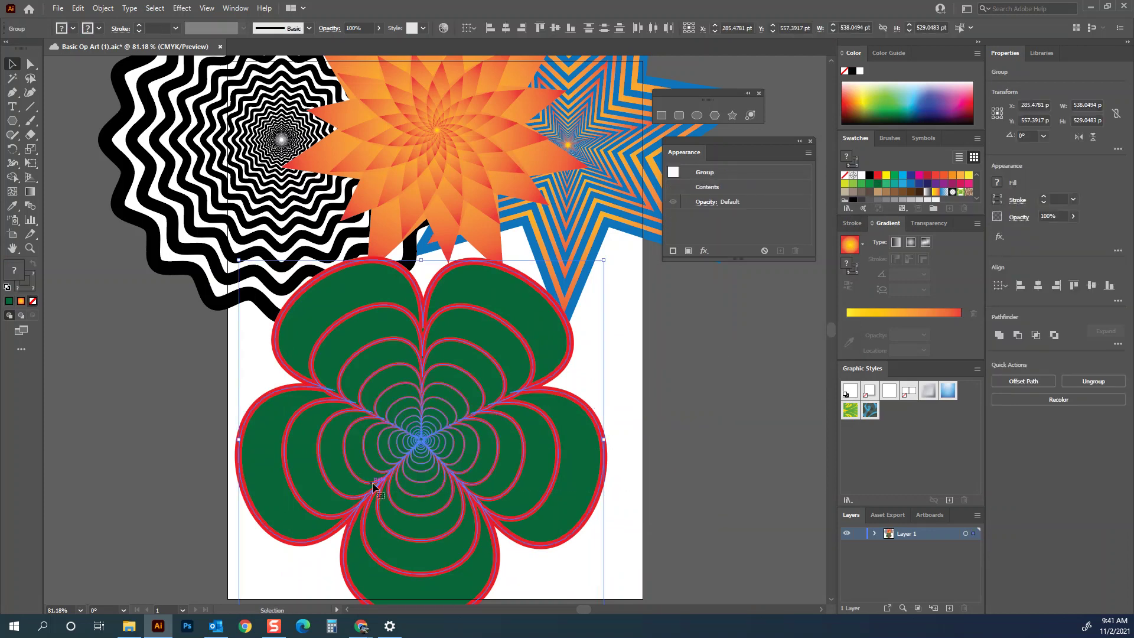
right_click(420, 434)
click(457, 324)
drag(459, 419, 376, 304)
click(611, 466)
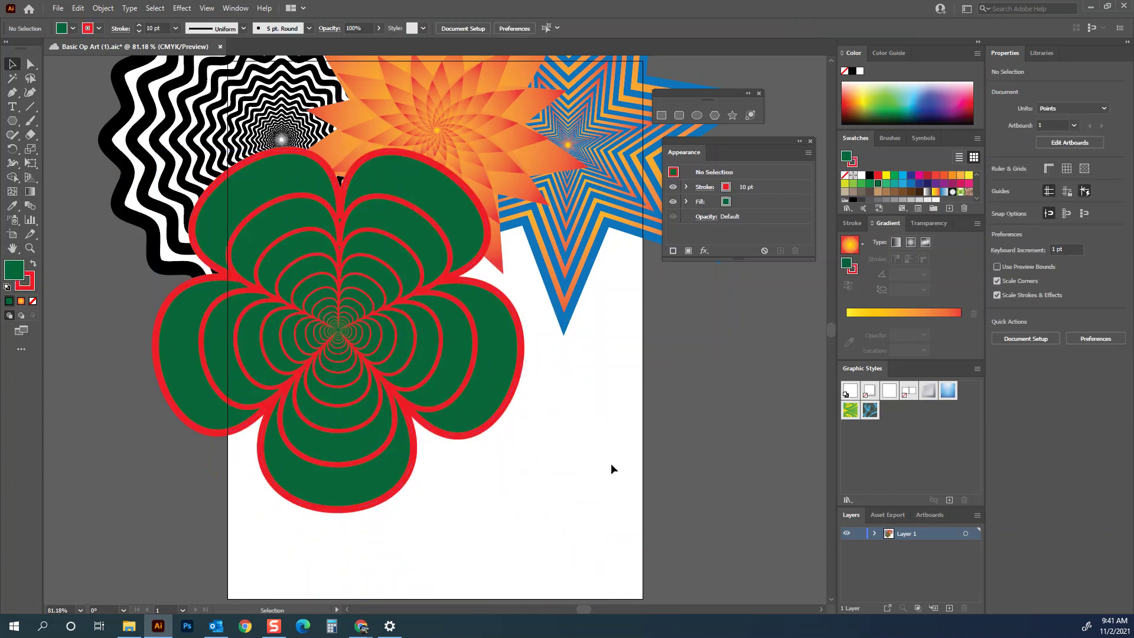
Step: Create a five-sided polygon with a 149.0315 pt radius in the lower-right area of the artboard
click(13, 121)
click(562, 481)
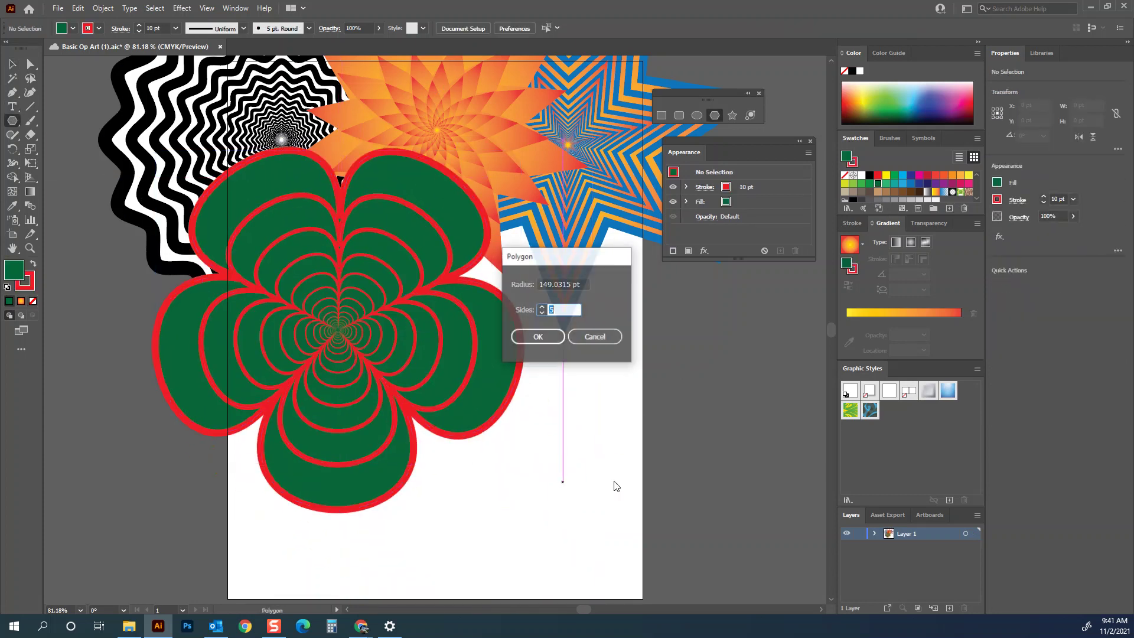
click(538, 338)
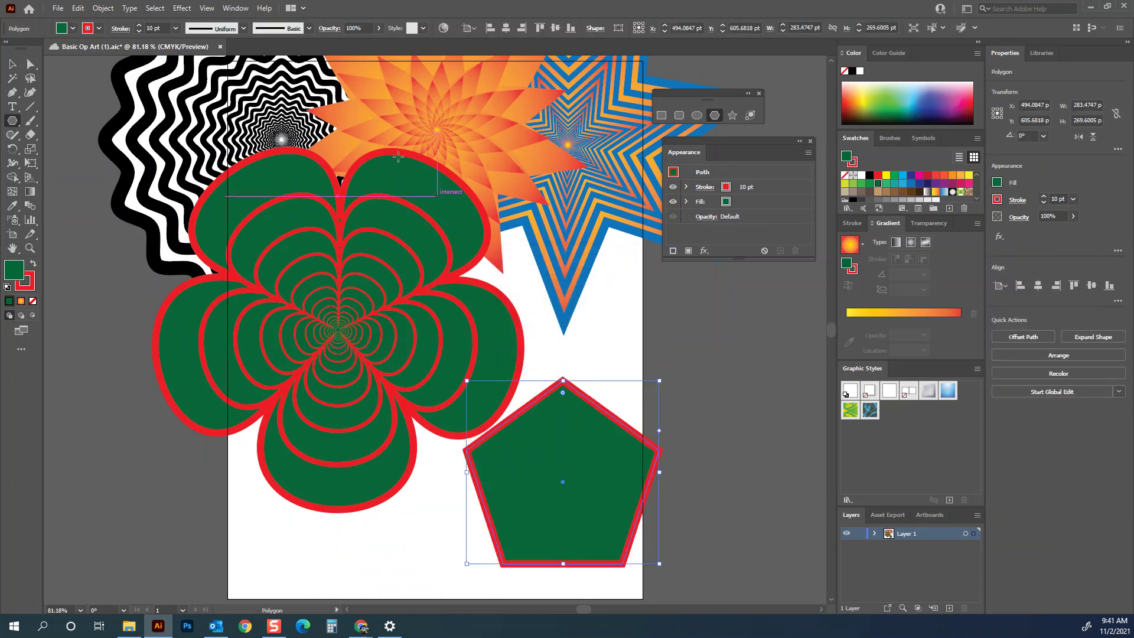
Step: Reapply the last Pucker & Bloat effect to the new pentagon and expand its appearance
click(182, 8)
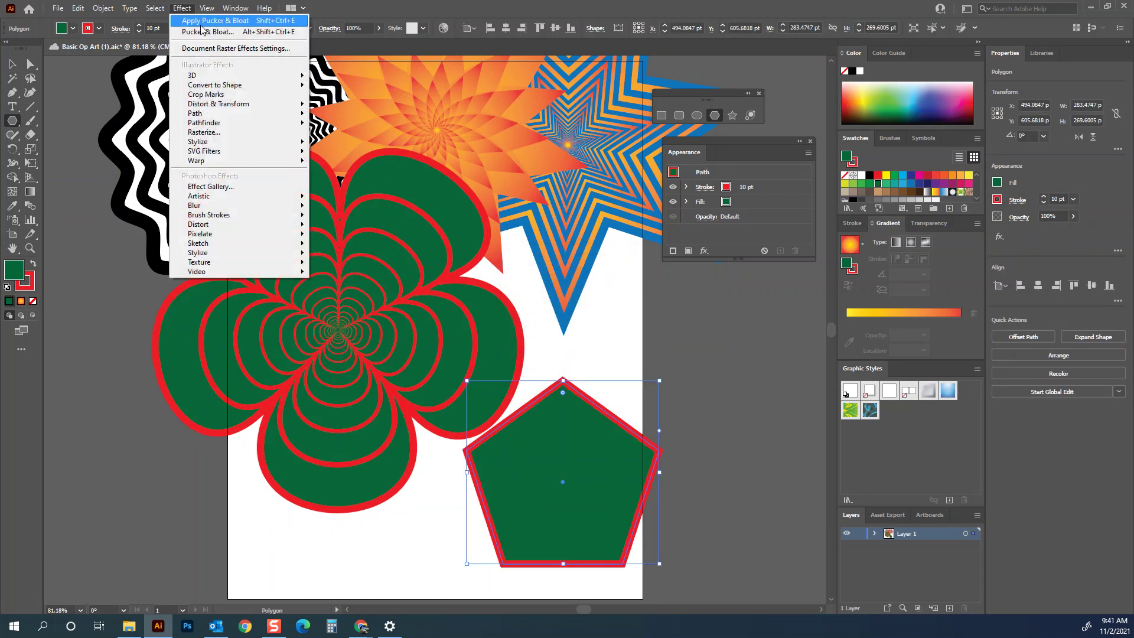
click(201, 21)
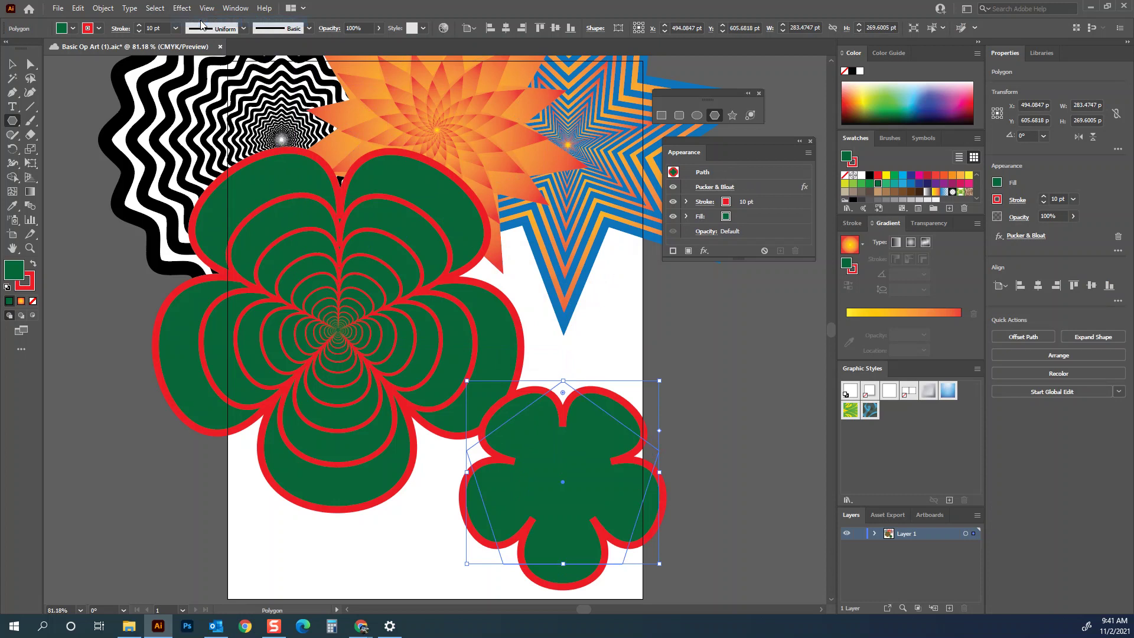
click(103, 8)
click(130, 162)
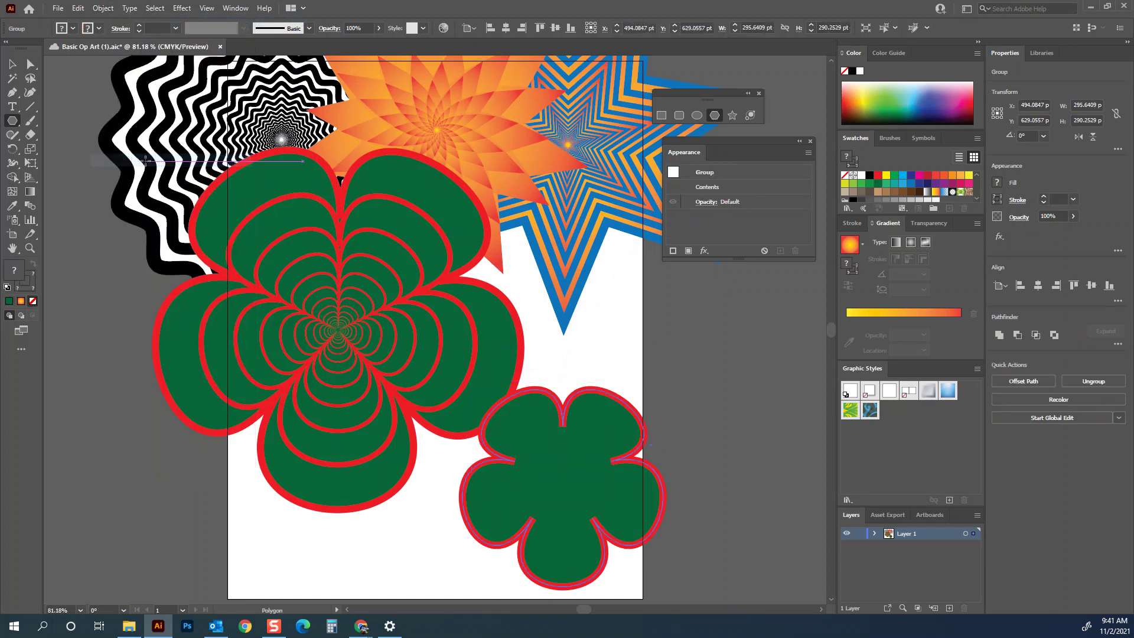
Step: Move the small flower up across the artboard's right edge and make a Transform Each copy at 85% scale, rotated -25°
key(v)
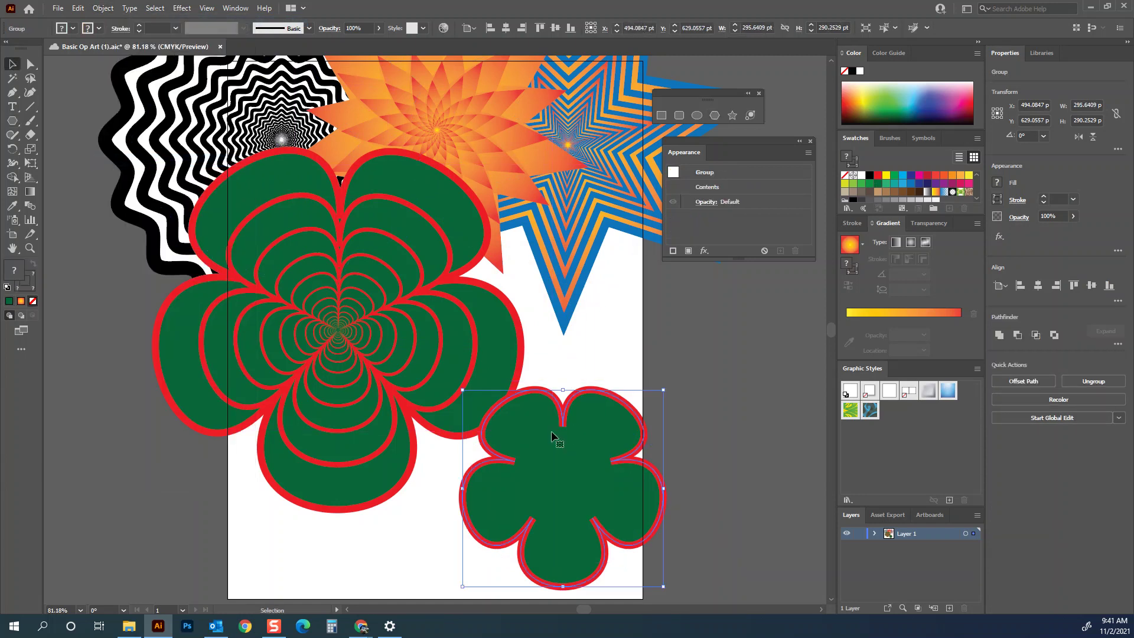
drag(592, 453, 669, 395)
right_click(669, 395)
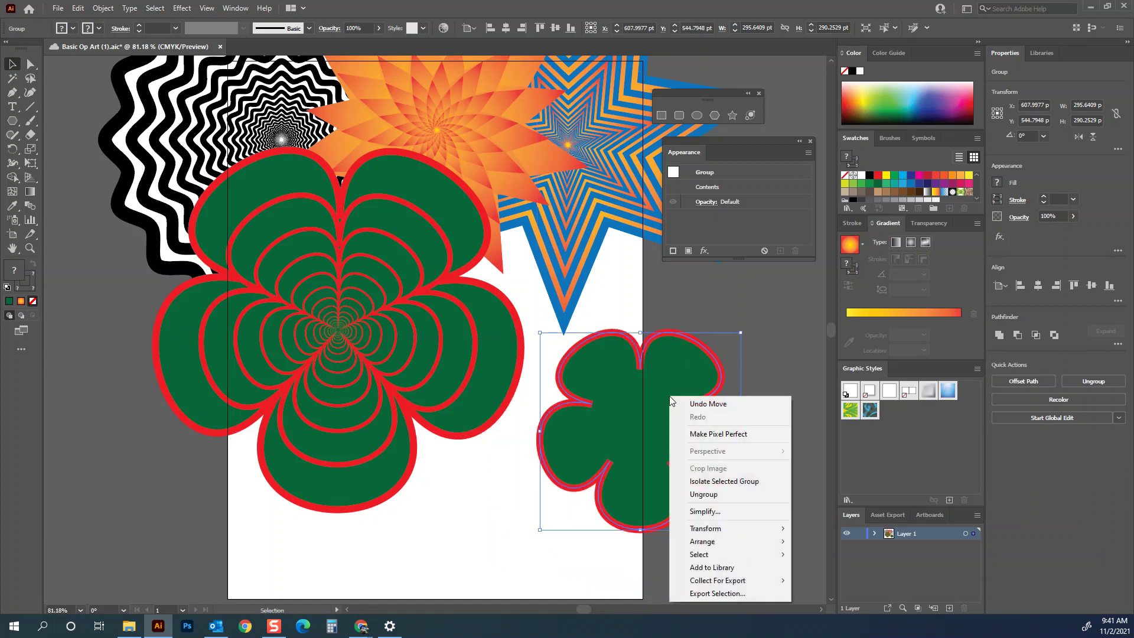
mouse_move(705, 528)
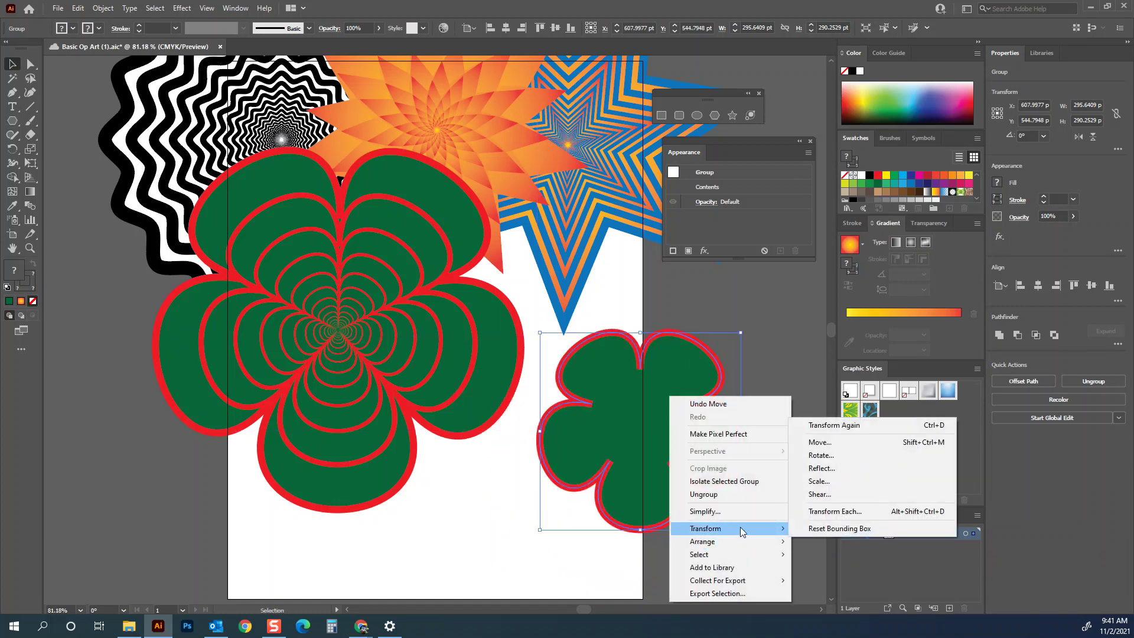
click(845, 512)
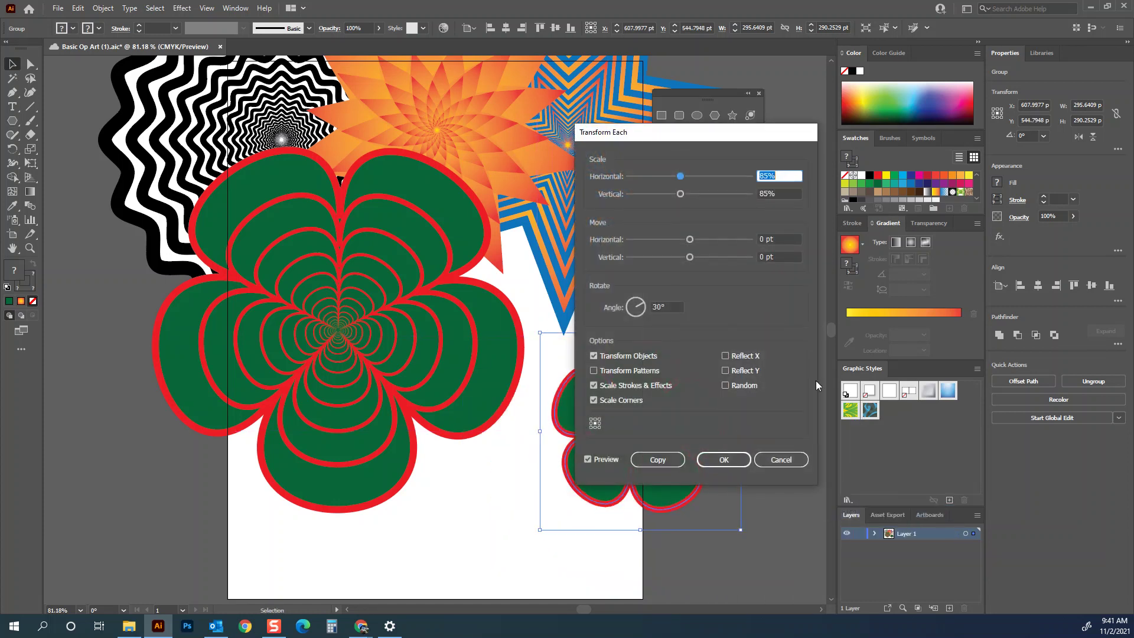
click(656, 306)
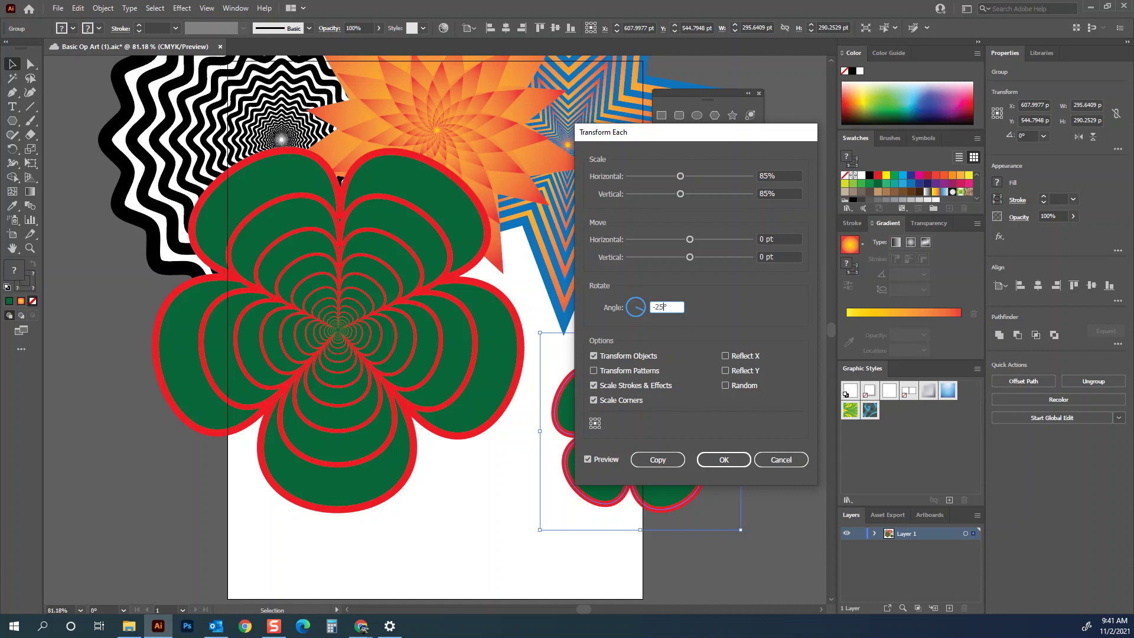
click(656, 459)
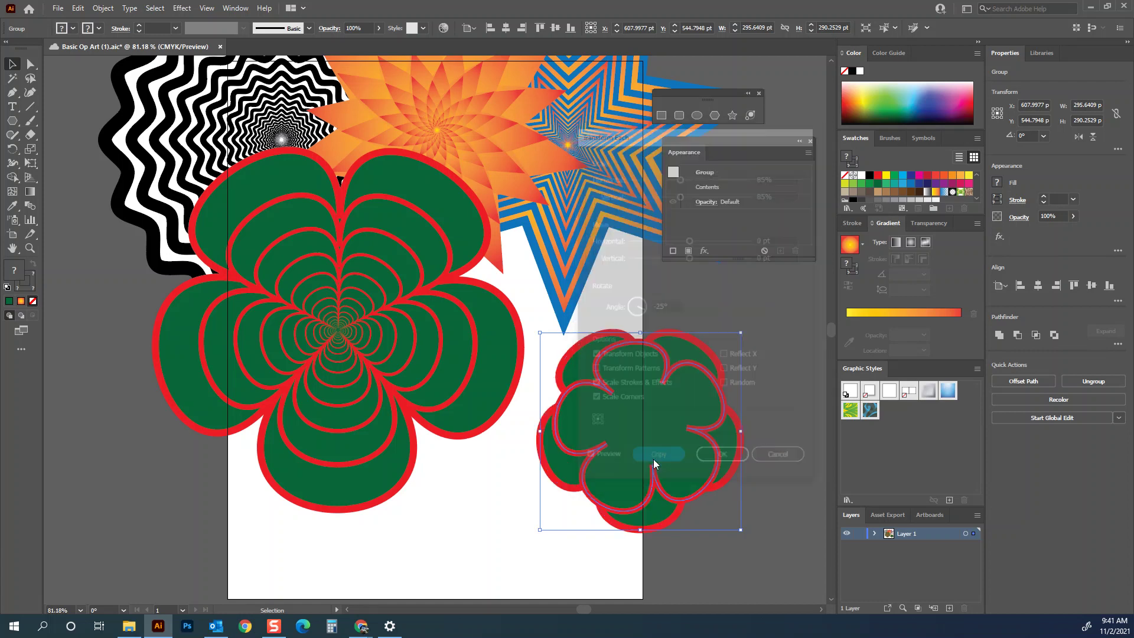
Step: Repeat the last Transform Each copy on the small flower until its rotated copies reach the centre, then deselect
key(a)
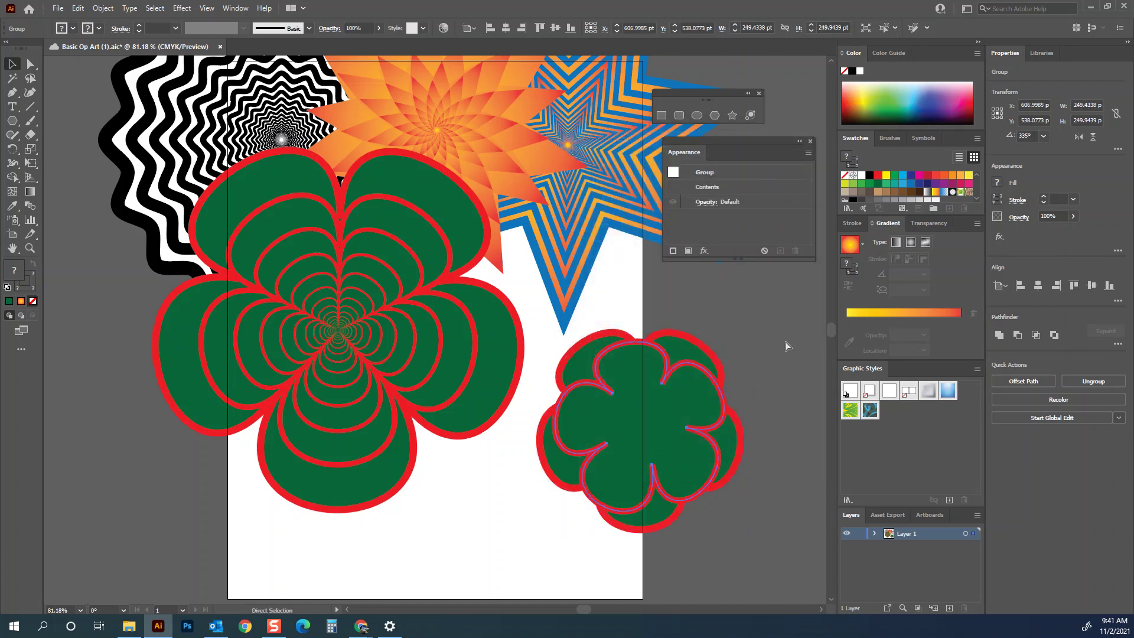
key(ctrl+d)
key(ctrl+d)
key(ctrl+d)
key(ctrl+d)
key(ctrl+d)
key(ctrl+d)
key(ctrl+d)
key(ctrl+d)
key(ctrl+d)
key(ctrl+d)
key(ctrl+d)
key(ctrl+d)
key(ctrl+d)
key(ctrl+d)
key(ctrl+d)
click(774, 357)
key(v)
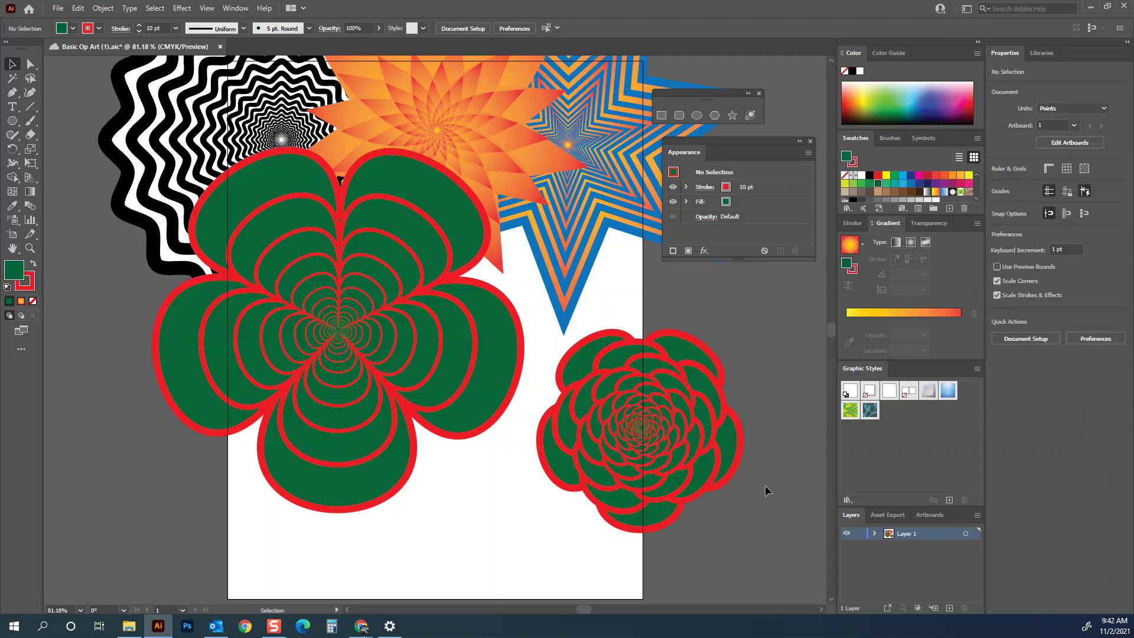
Step: Group all the spiralling flower copies, enlarge the group and move it left over the edge of the big green flower
click(645, 402)
right_click(645, 401)
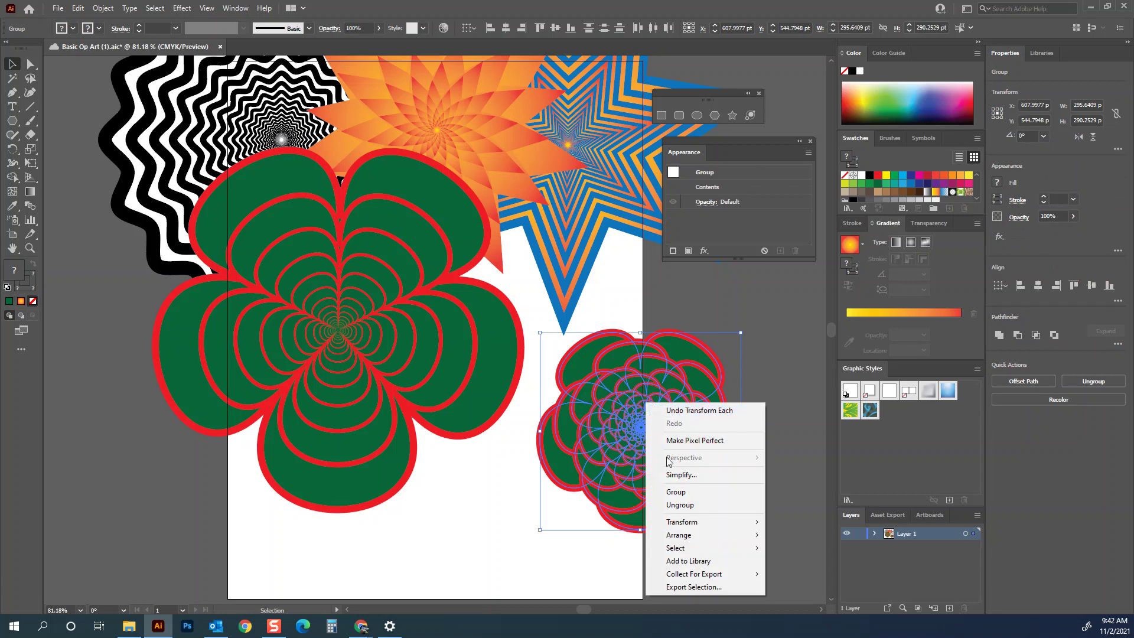
click(682, 492)
drag(539, 332, 483, 275)
drag(694, 466, 589, 421)
click(742, 385)
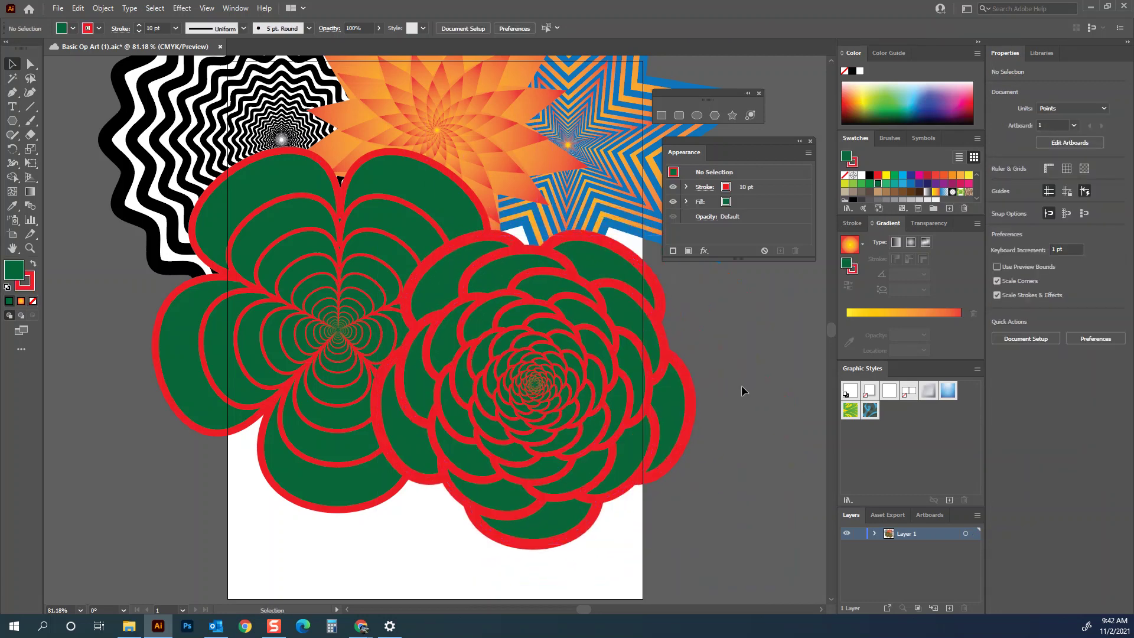
Step: Examine the centre of the enlarged rosette group up close
key(ctrl+equal)
key(ctrl+equal)
key(ctrl+equal)
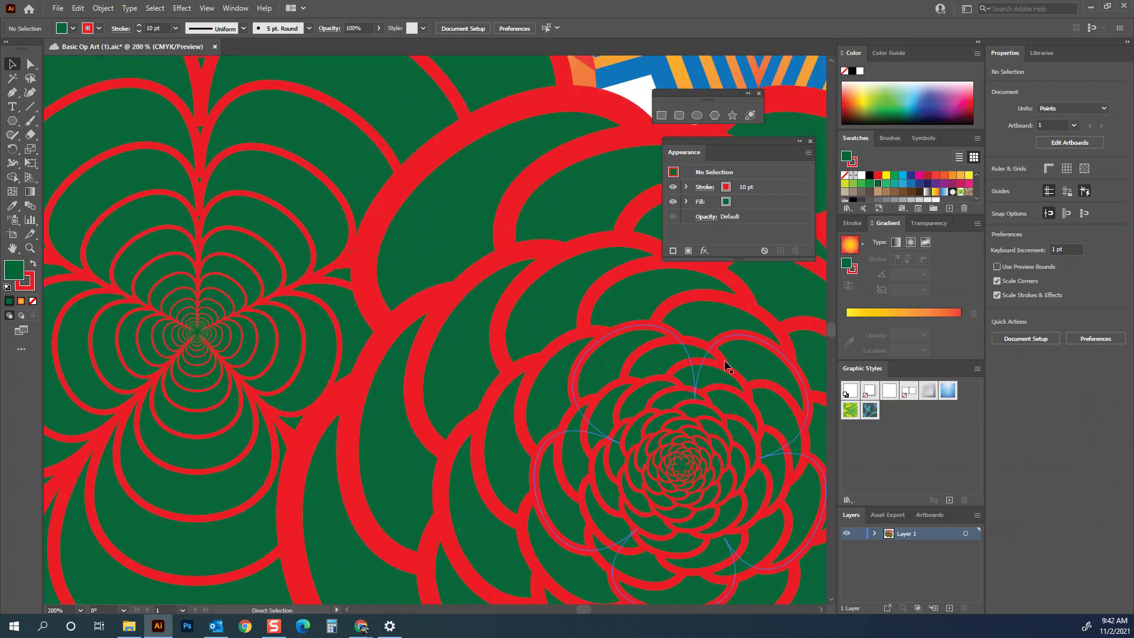
key(ctrl+equal)
key(ctrl+equal)
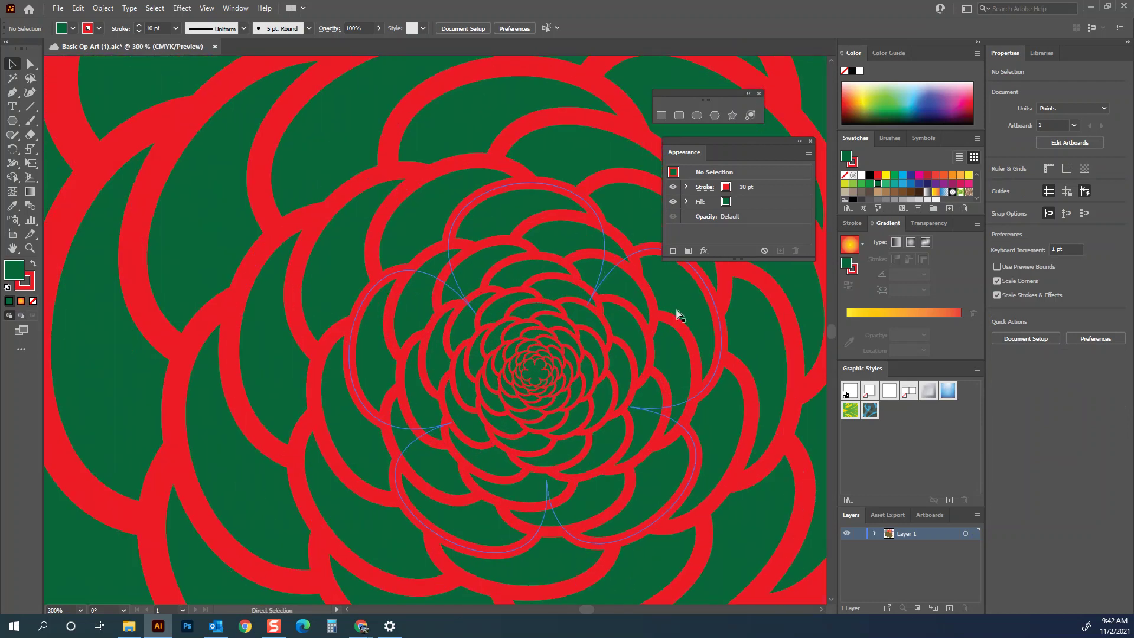
key(ctrl+minus)
key(ctrl+minus)
key(ctrl+minus)
key(ctrl+minus)
key(ctrl+minus)
Step: Move the rosette group slightly up and right, and give the nested flower group beside it the yellow-to-red gradient fill
drag(467, 321, 489, 288)
click(279, 274)
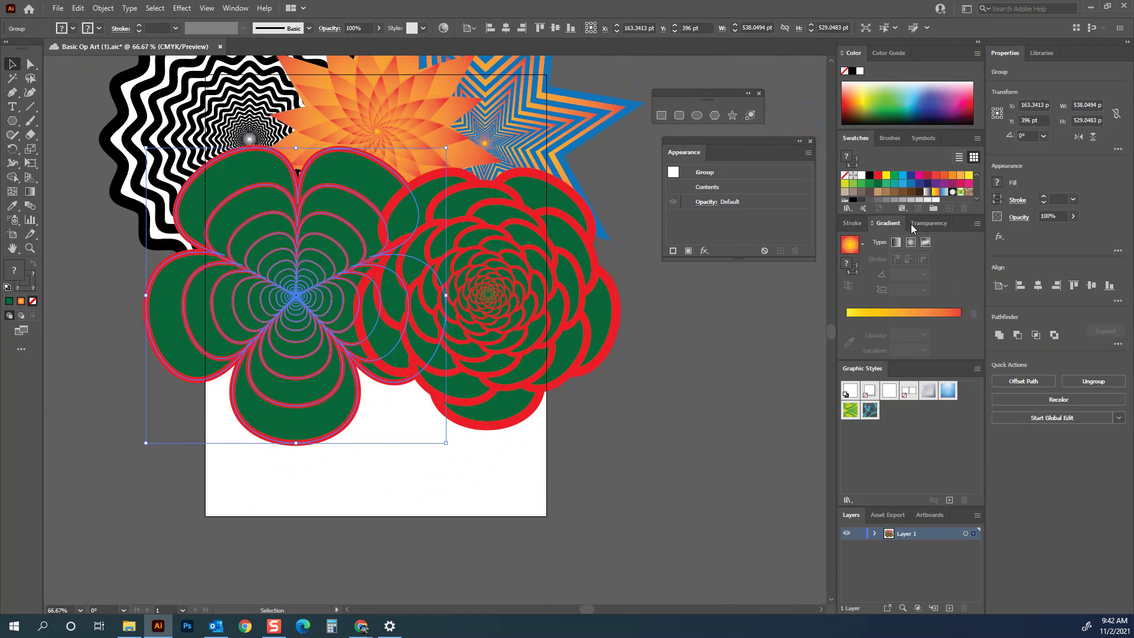
click(21, 301)
click(653, 474)
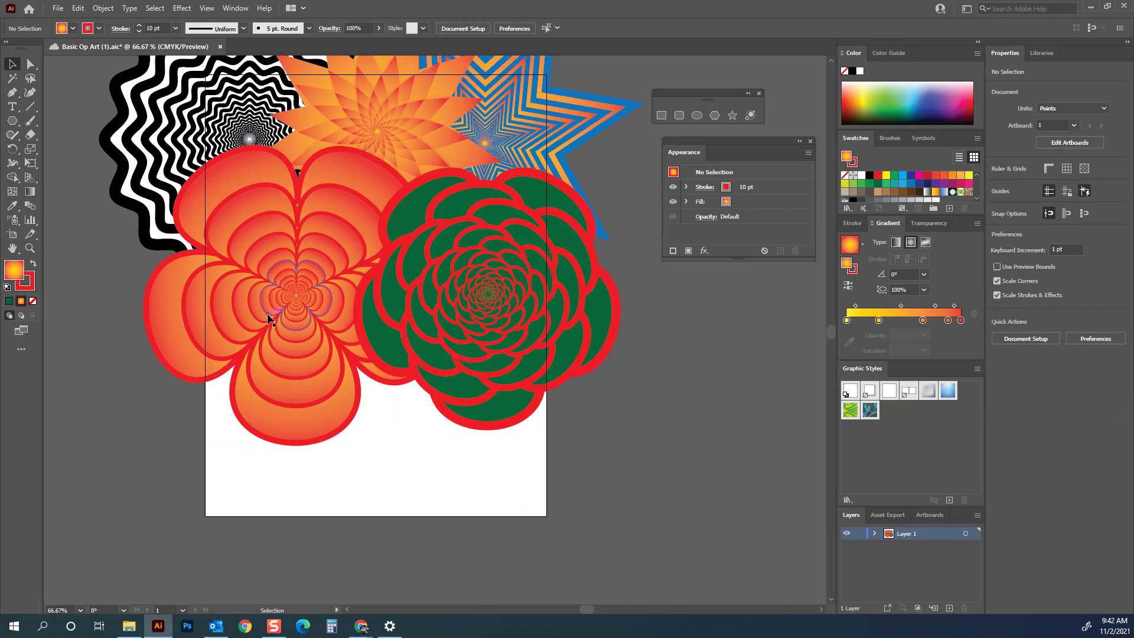
Step: Rework the flower group's radial gradient by adding a dark green stop at 100% location and removing the red stops
scroll(298, 293, up, 3)
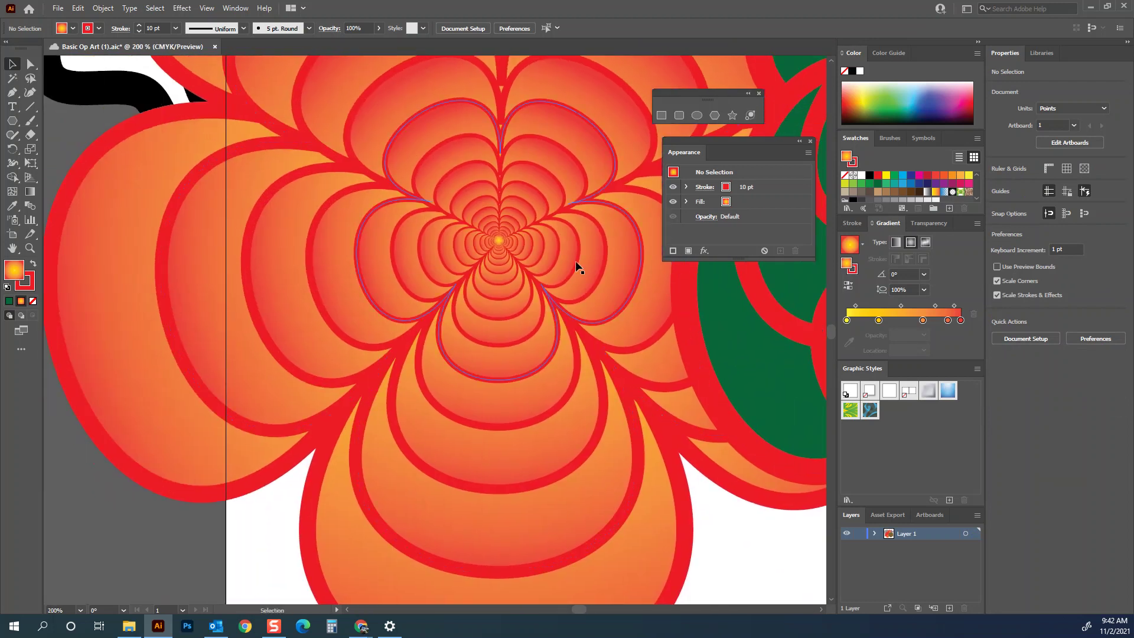
click(529, 242)
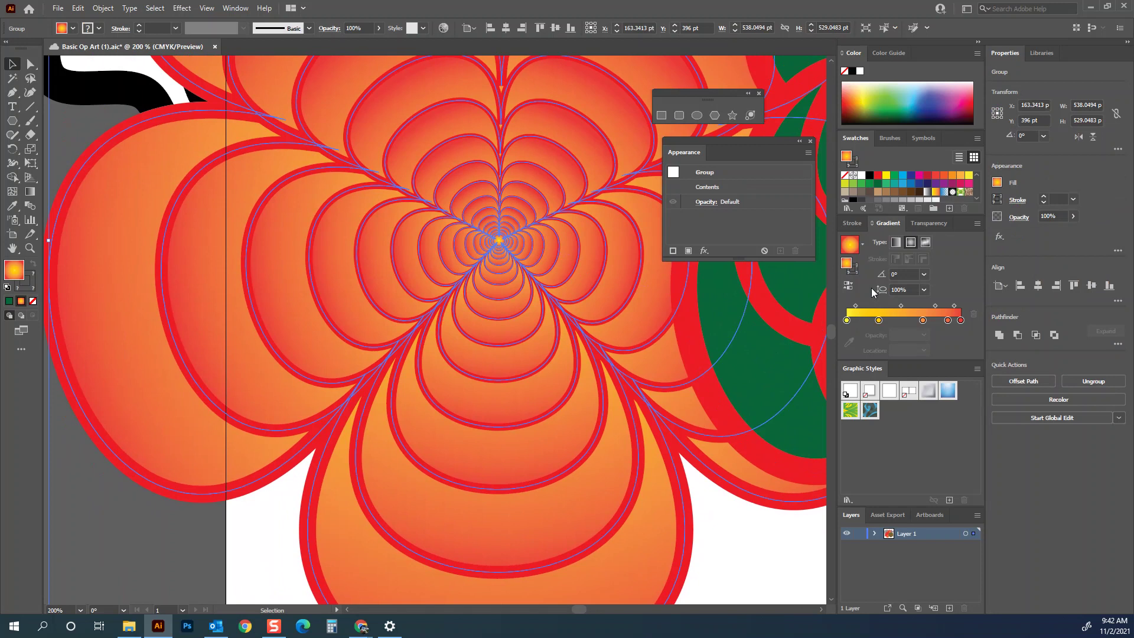
drag(877, 188, 902, 314)
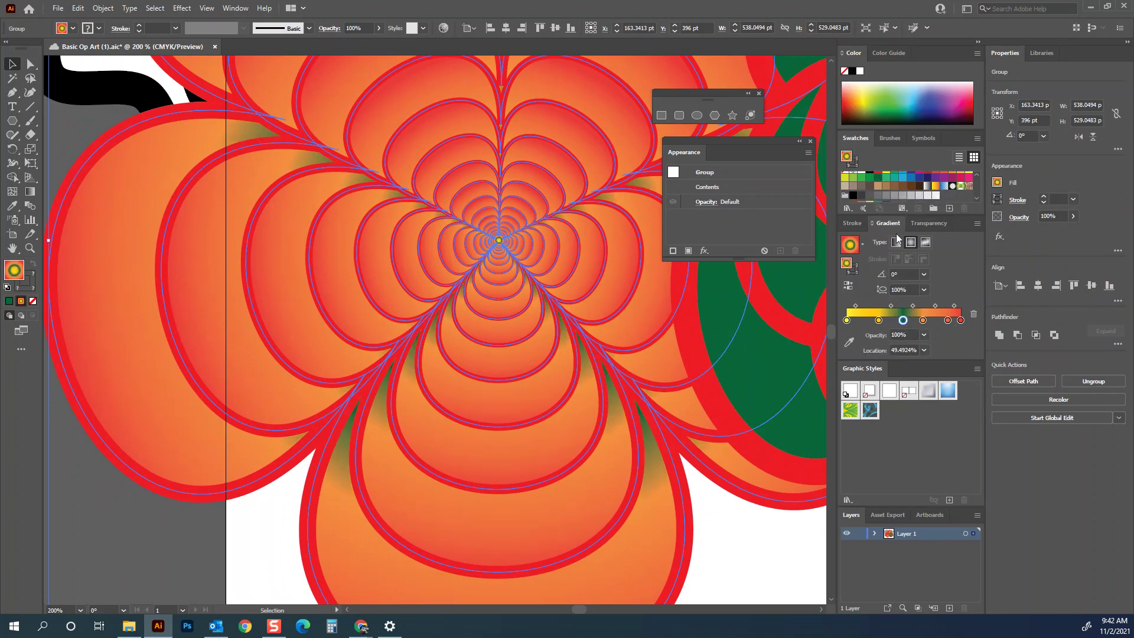
drag(923, 322, 960, 351)
drag(903, 320, 966, 324)
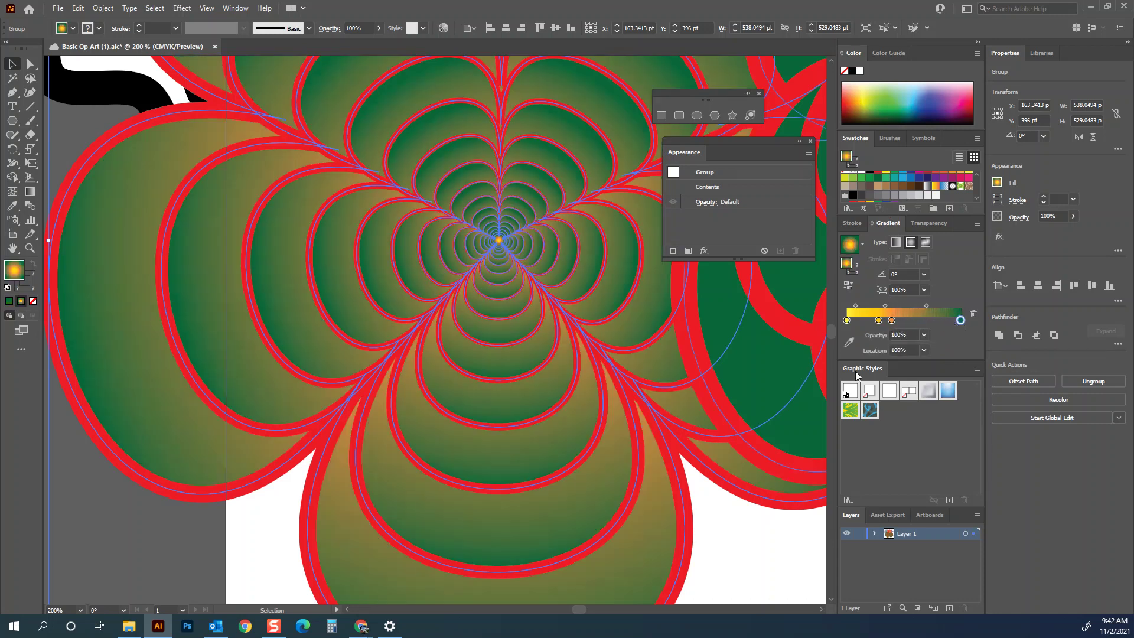
click(743, 524)
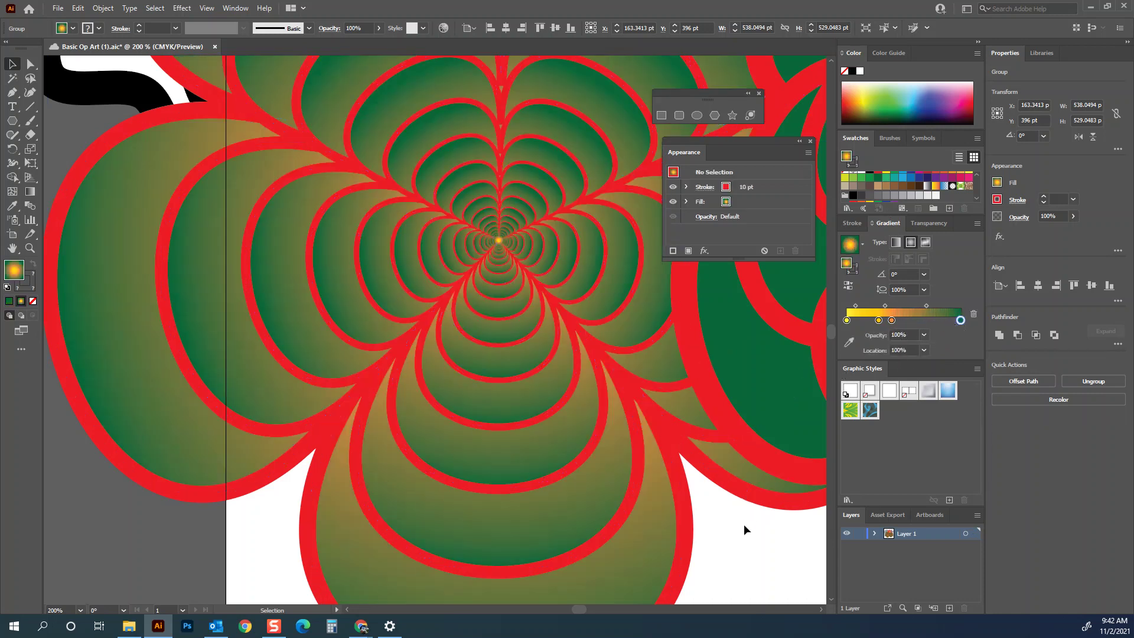
Step: Set the gradient flower group's stroke to None and deselect it
click(545, 308)
click(98, 28)
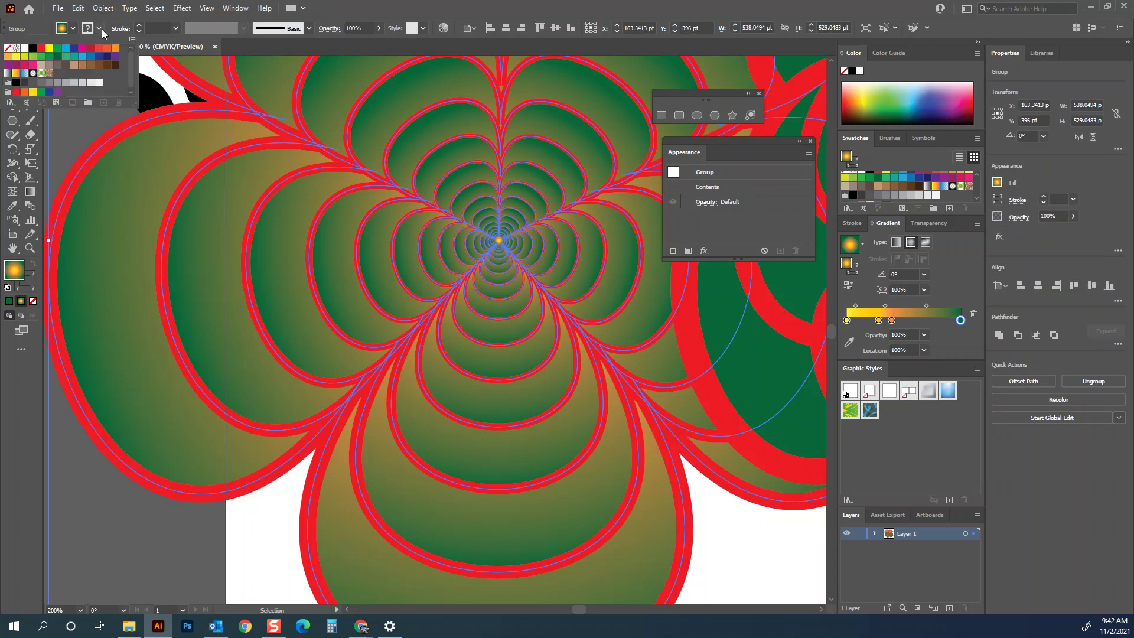
click(8, 50)
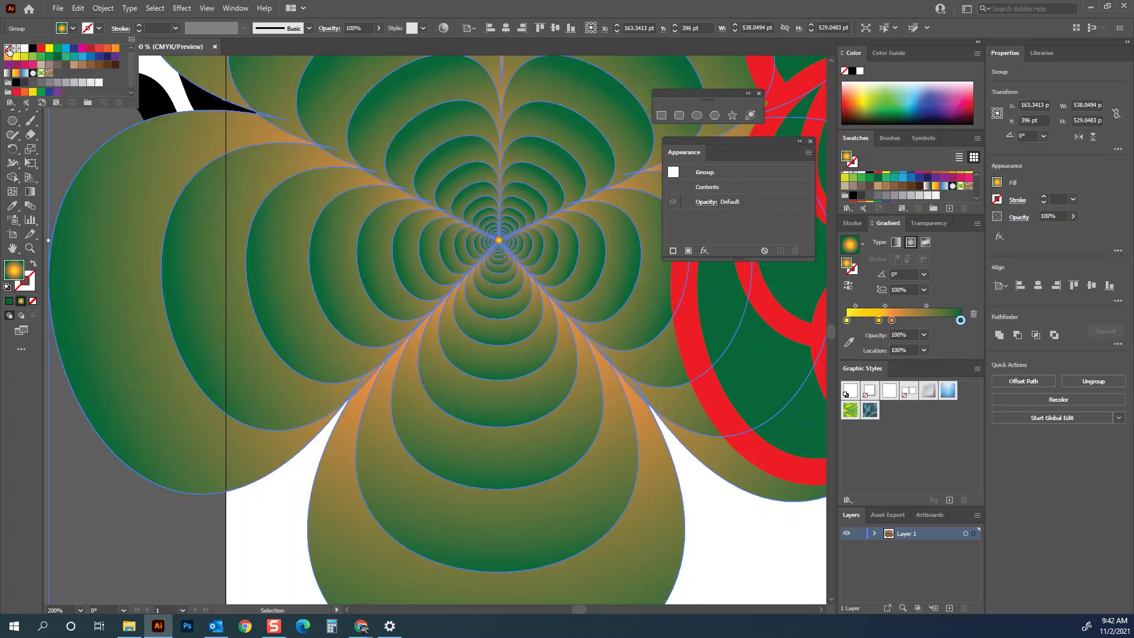
key(Escape)
click(720, 498)
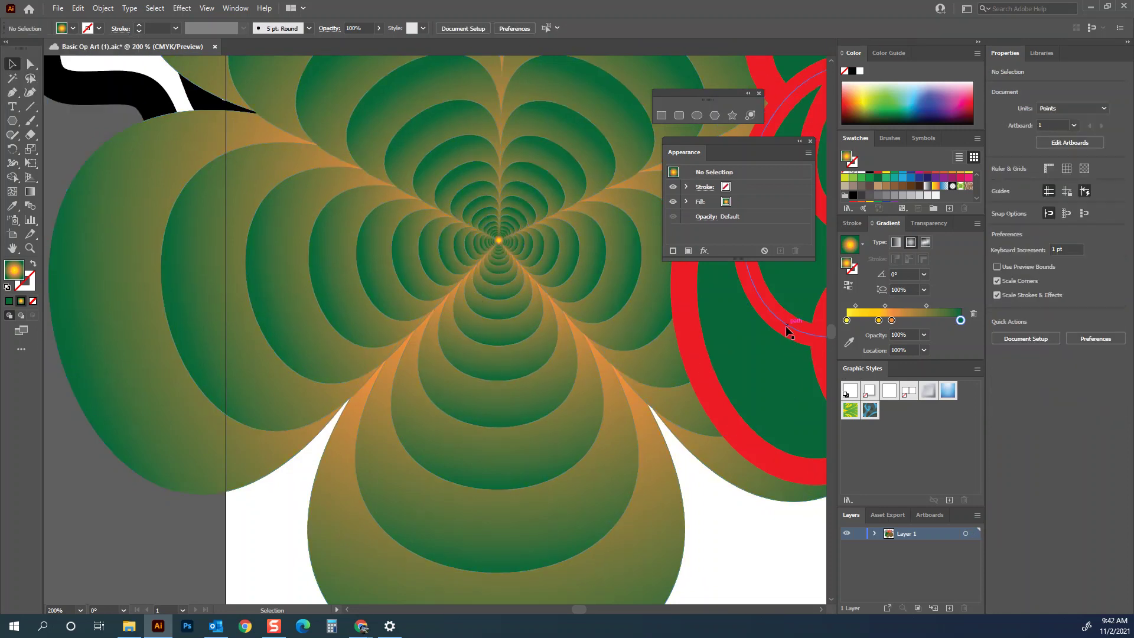
Step: Move the gradient flower group up and slightly left, then deselect it
click(481, 224)
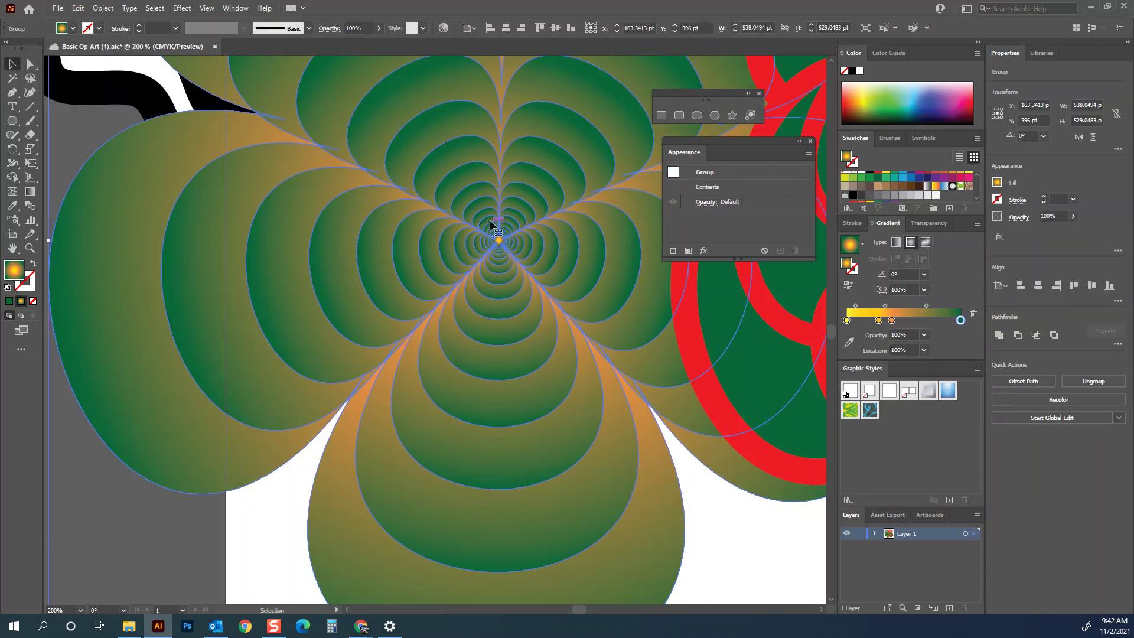
key(ctrl+1)
drag(472, 319, 459, 277)
click(548, 513)
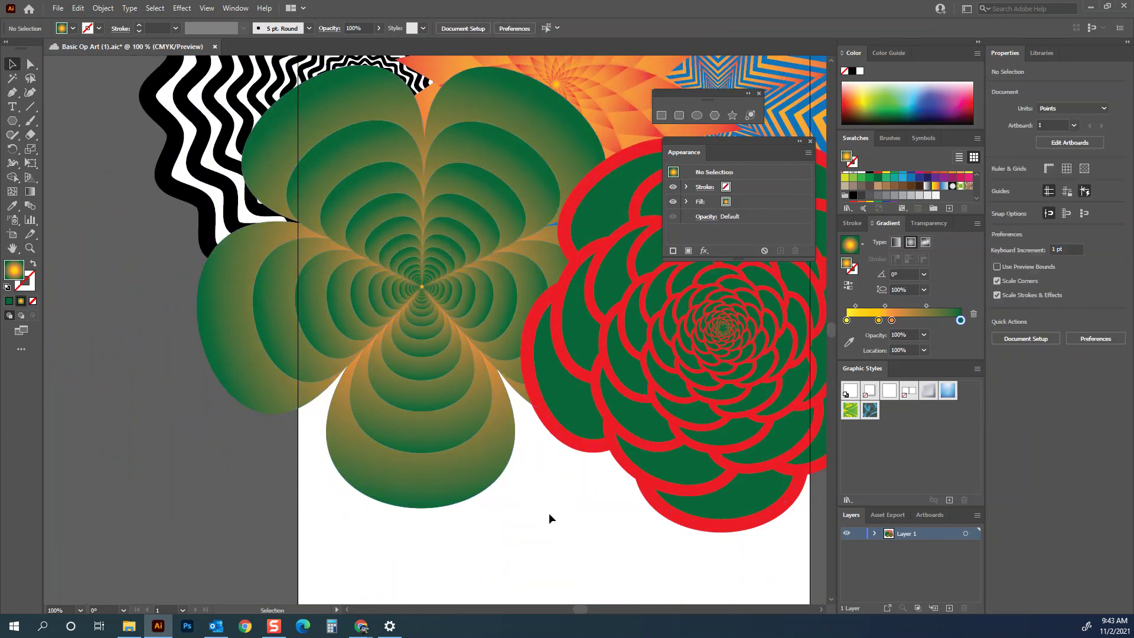
Step: Draw a rectangle about 467 × 204 pt in the empty lower part of the artboard
key(ctrl+minus)
key(ctrl+minus)
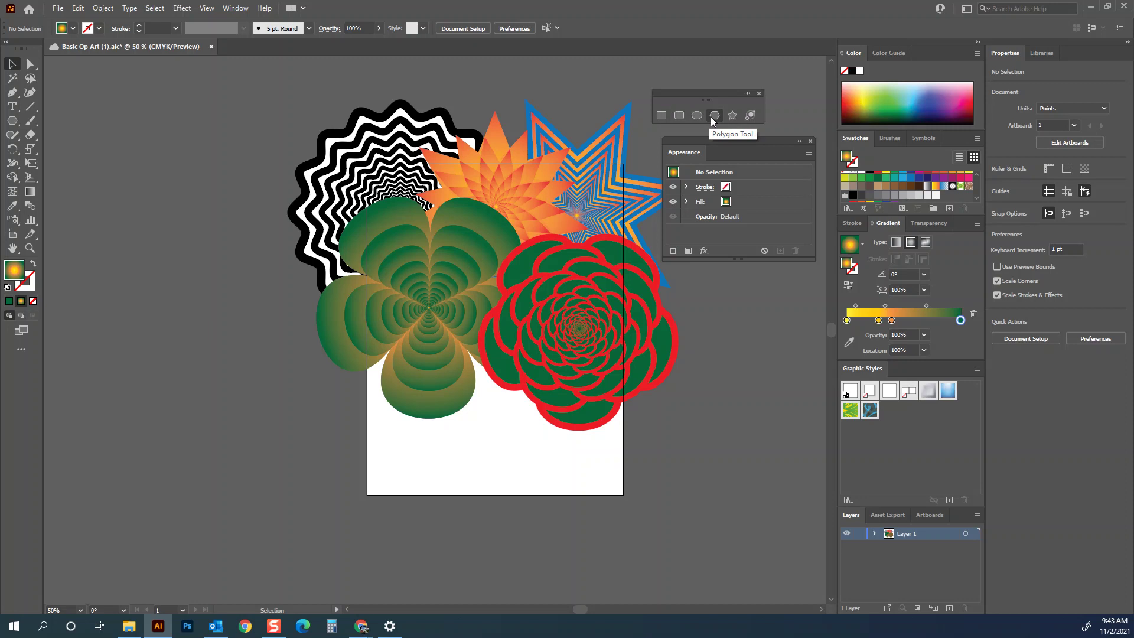
click(660, 116)
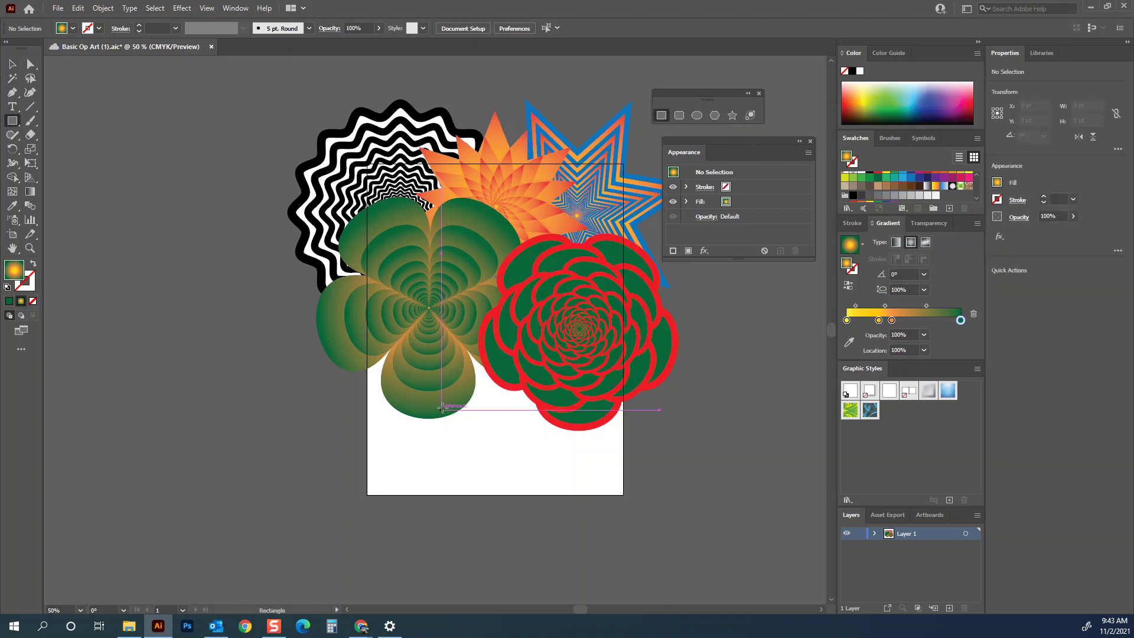
drag(401, 410, 526, 450)
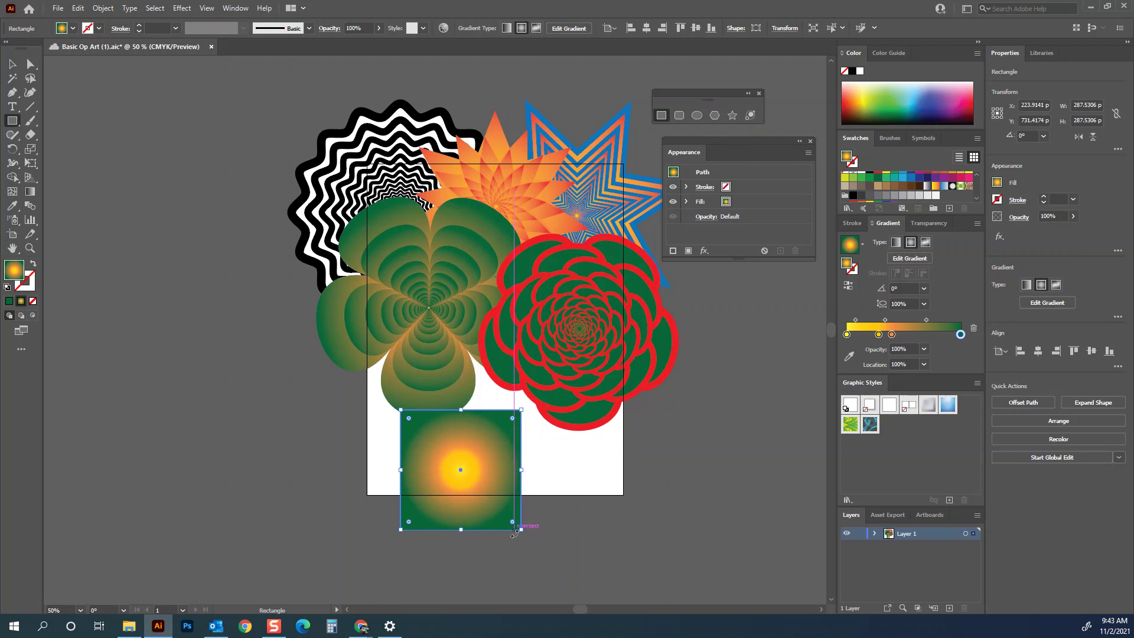
drag(522, 530, 596, 494)
Step: Apply a Twist effect to the rectangle with an angle of 180°
click(177, 7)
mouse_move(226, 107)
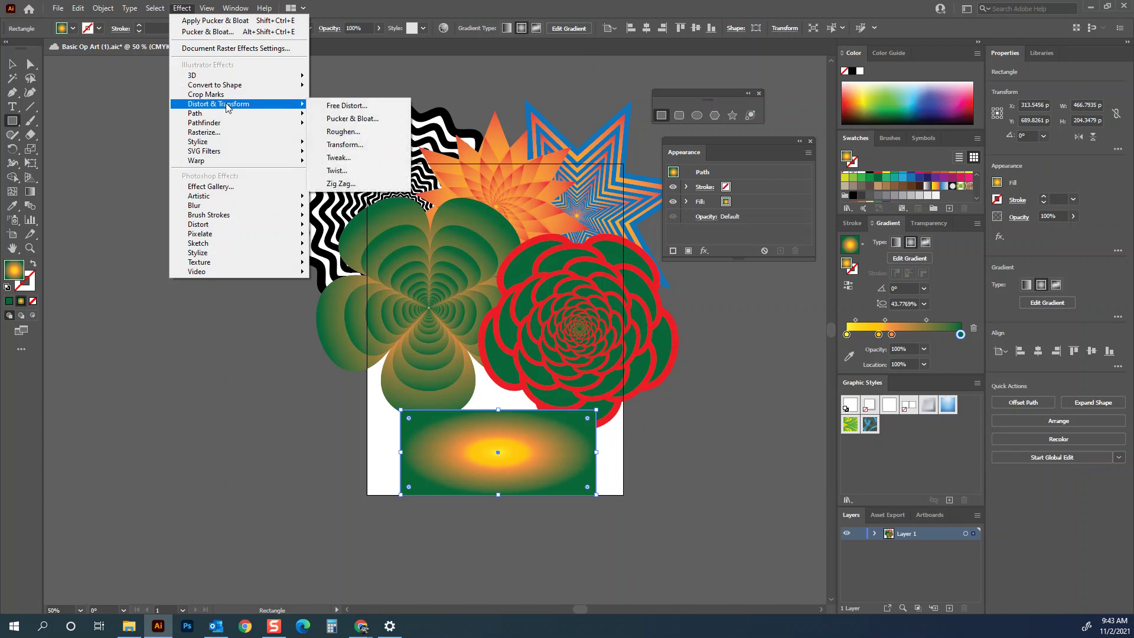
click(346, 171)
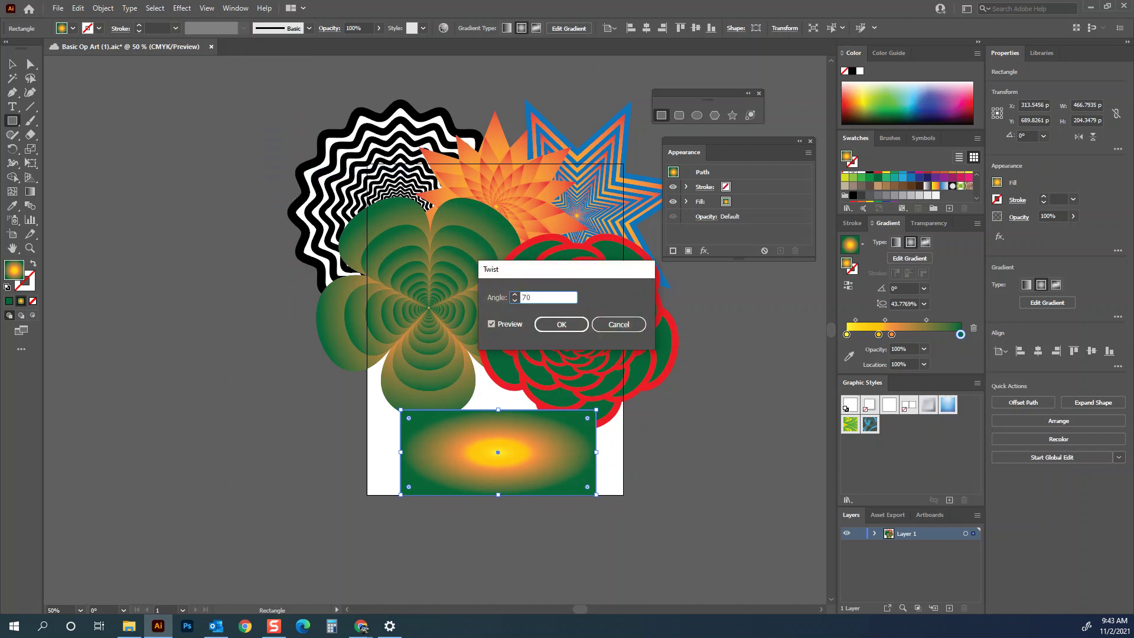
key(Tab)
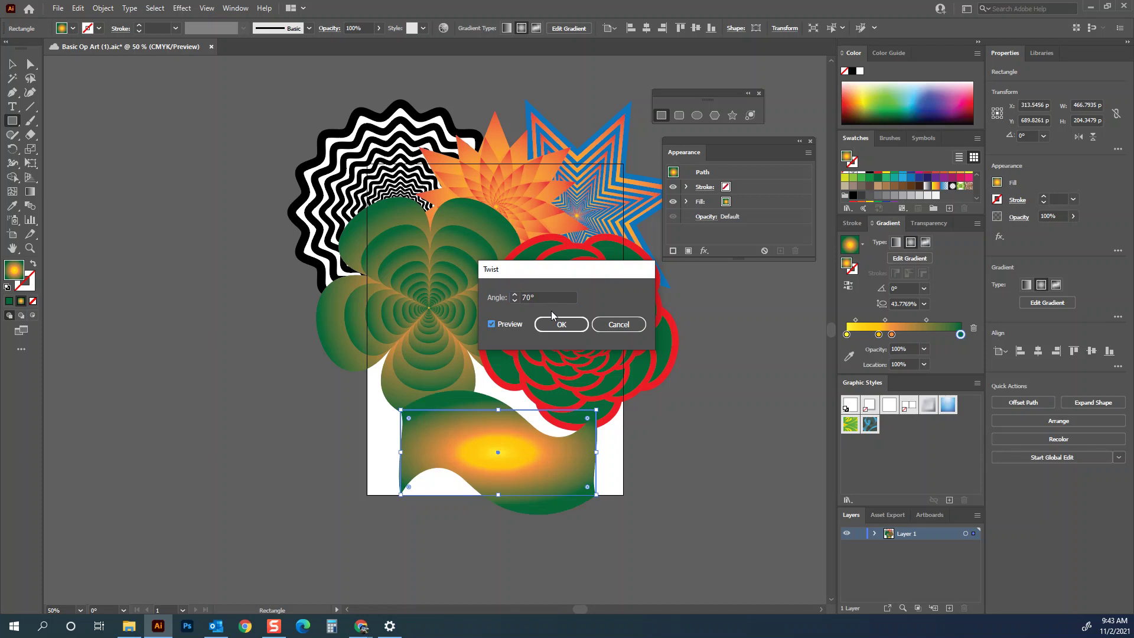
click(513, 300)
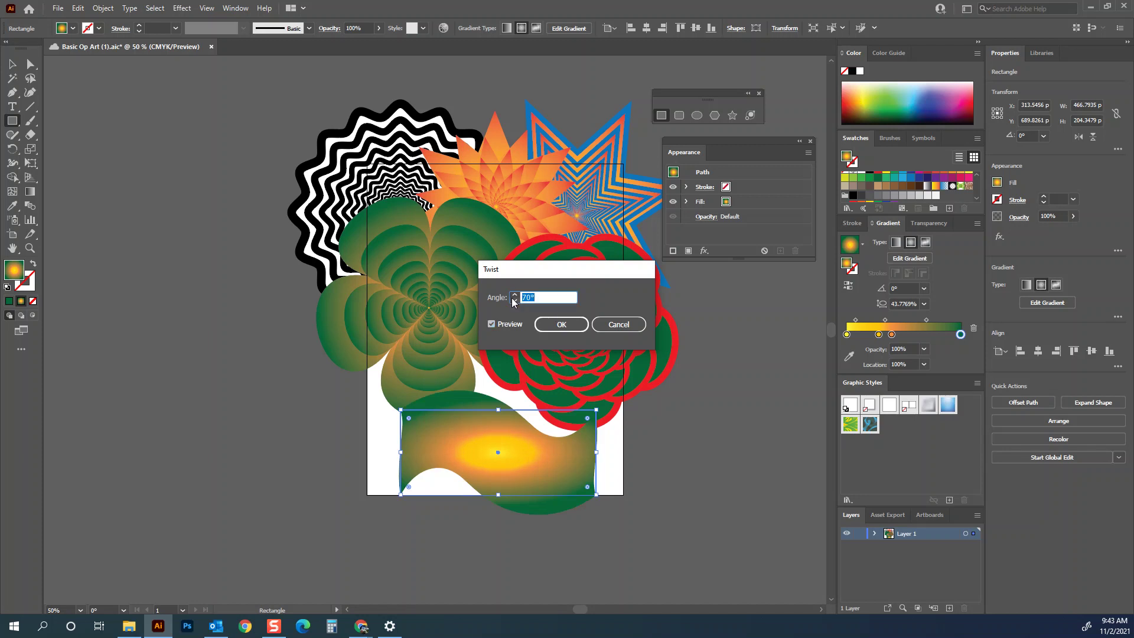
text(180)
key(Tab)
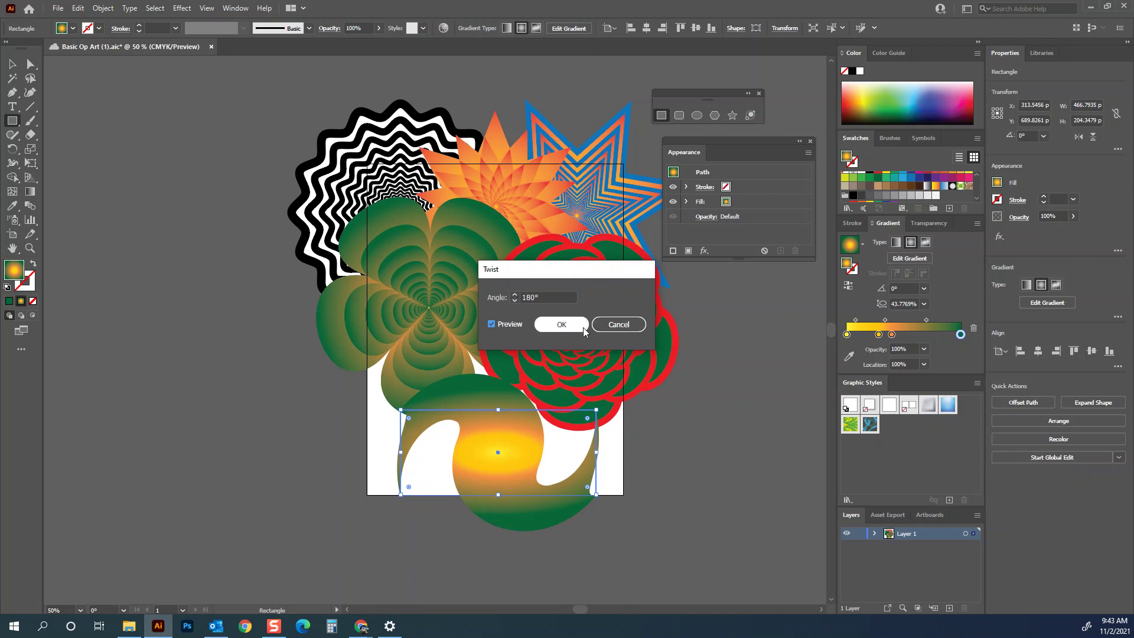
click(568, 326)
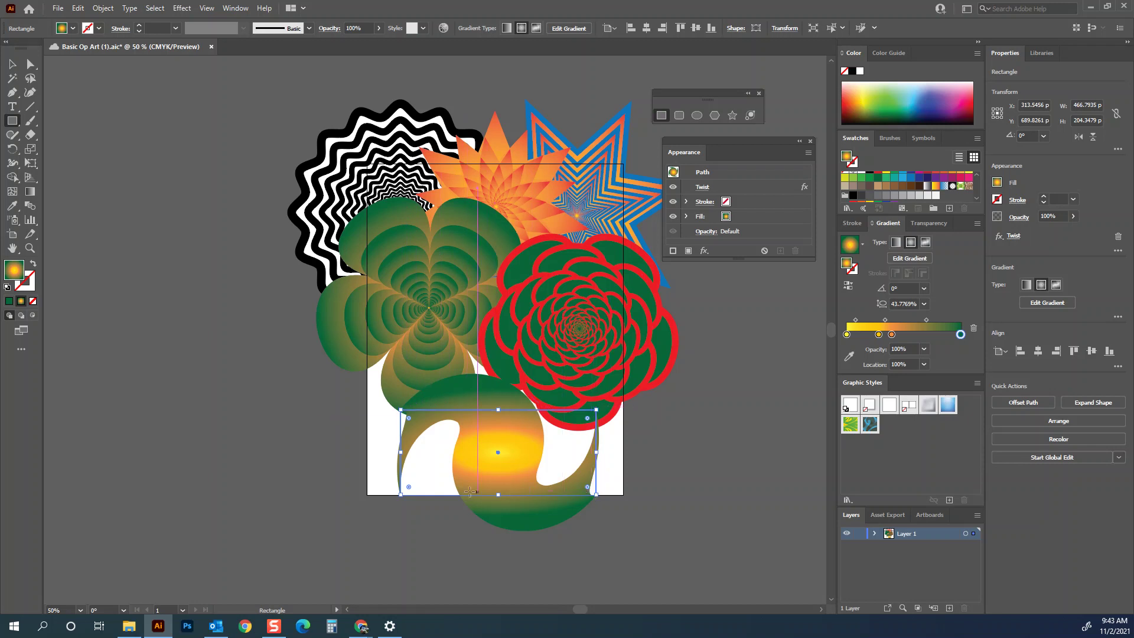
Step: Expand the appearance of the twisted rectangle
right_click(485, 442)
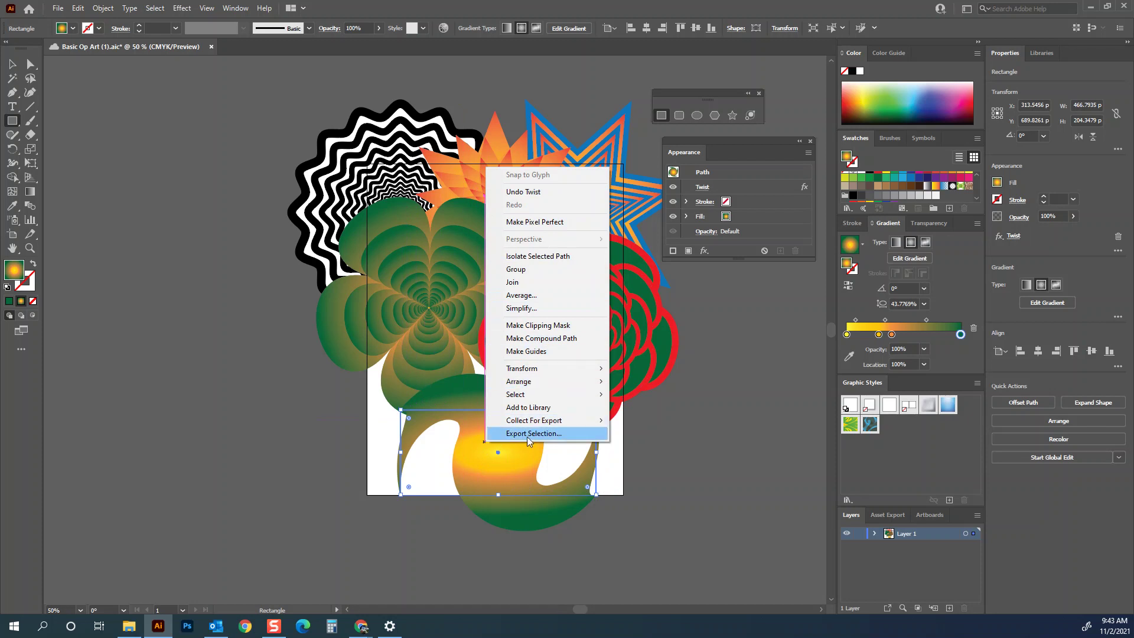
click(101, 8)
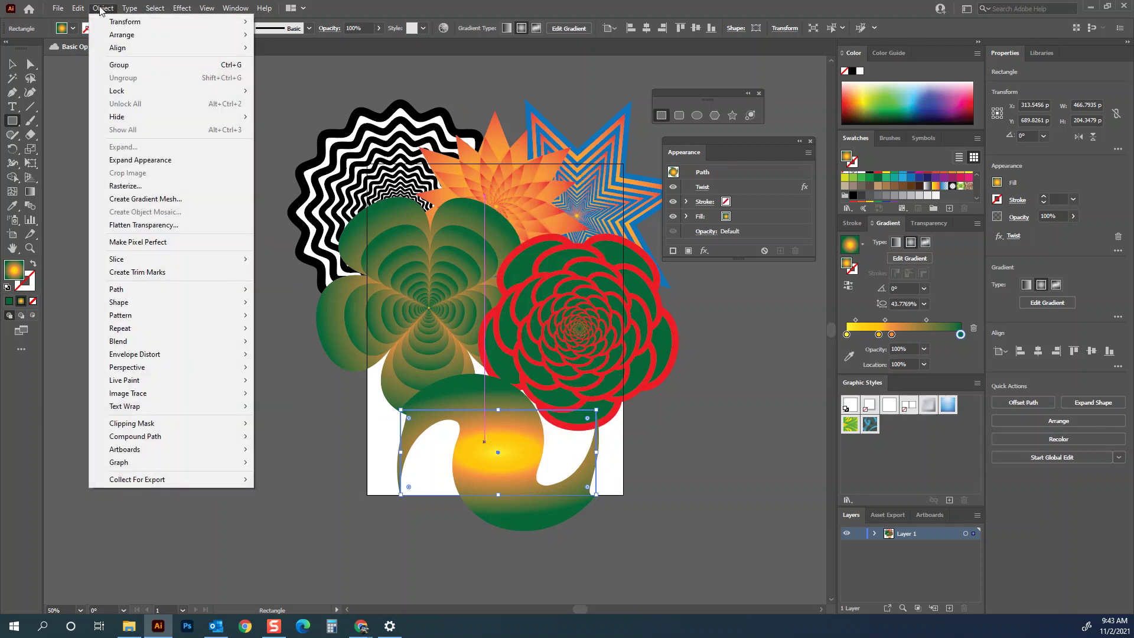
click(158, 160)
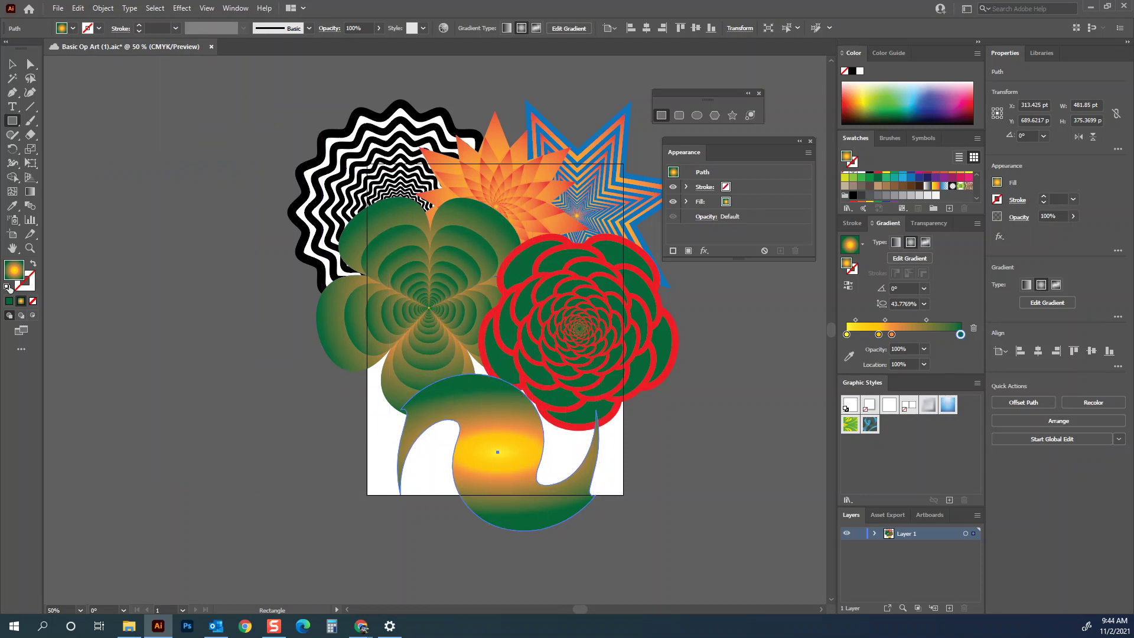
Step: Give the twisted shape a purple stroke (C=75 M=100 Y=0 K=0) with a weight of 6 pt
click(99, 29)
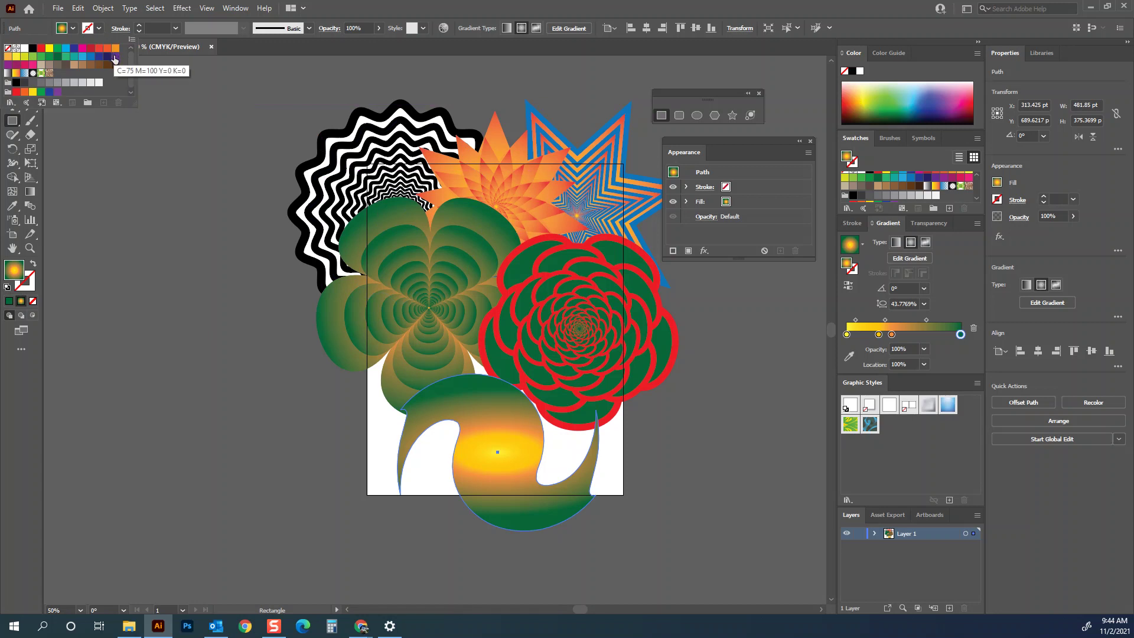
click(115, 58)
click(139, 26)
click(139, 26)
click(139, 26)
click(139, 27)
click(139, 26)
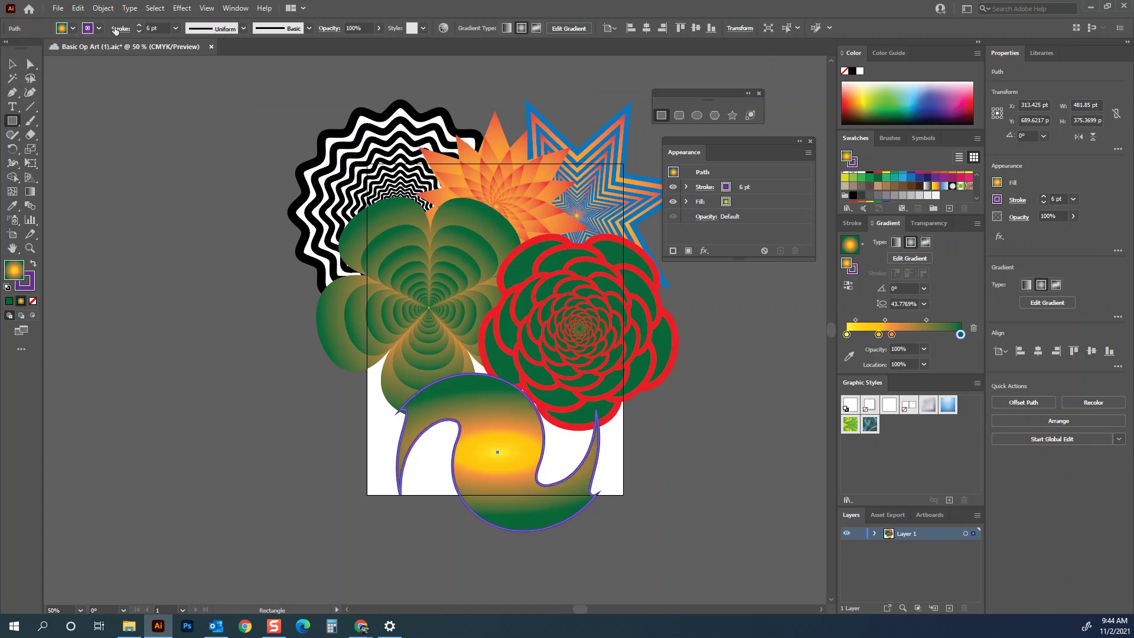
Step: Align the twisted shape's purple stroke to the outside and set its weight to 5 pt
click(115, 30)
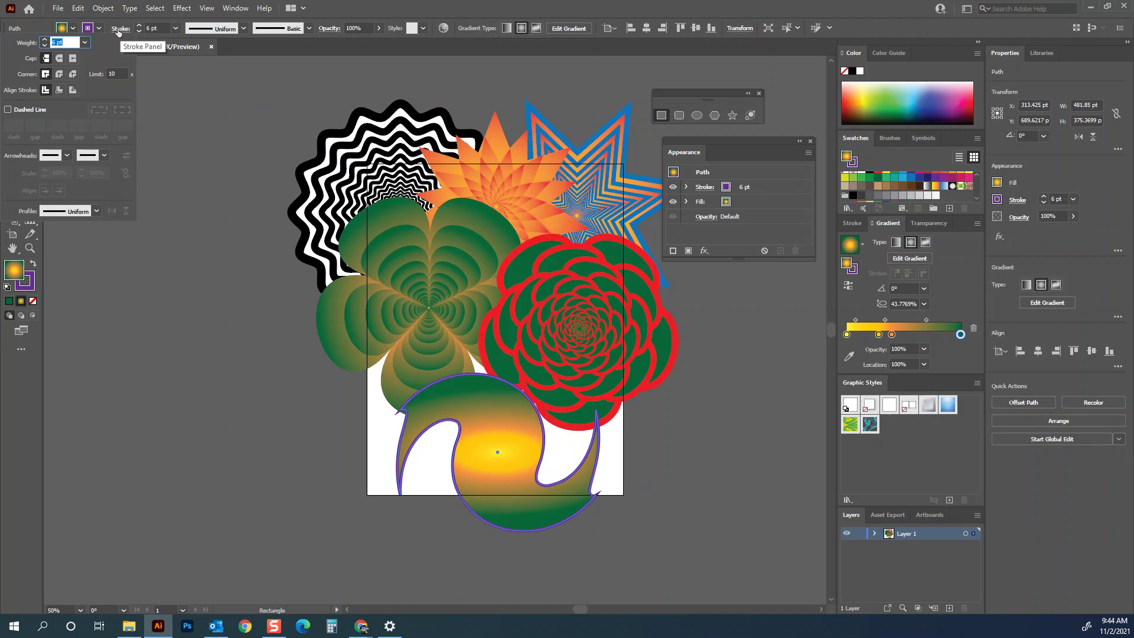
click(73, 90)
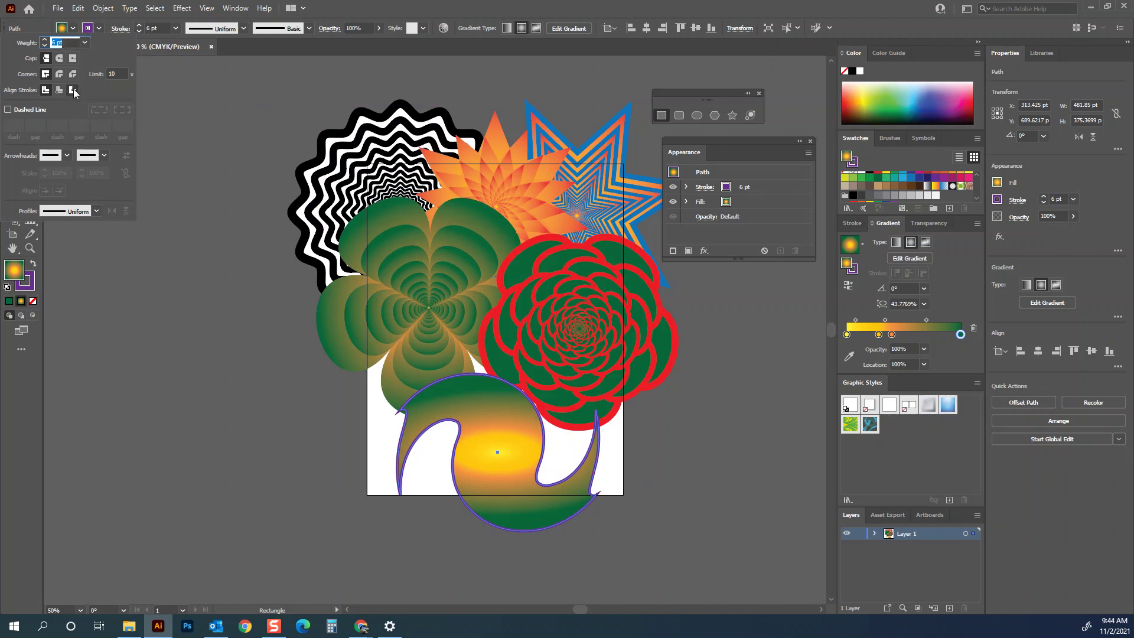
click(137, 31)
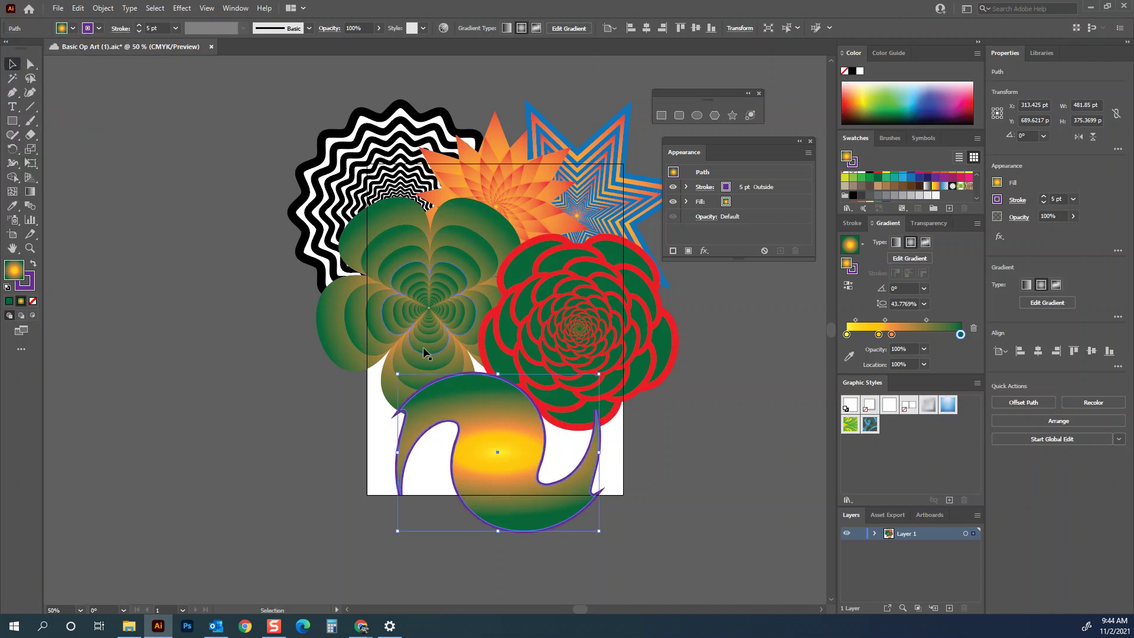
Step: Make a copy of the twisted shape scaled to 90% with Transform Each
right_click(500, 407)
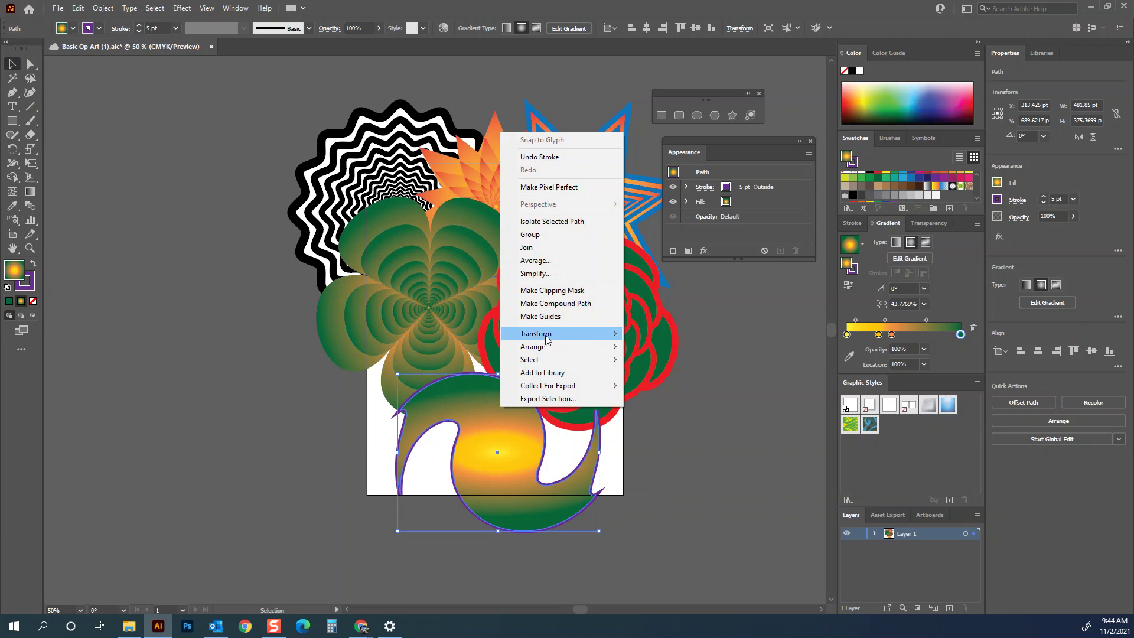
mouse_move(544, 335)
click(666, 388)
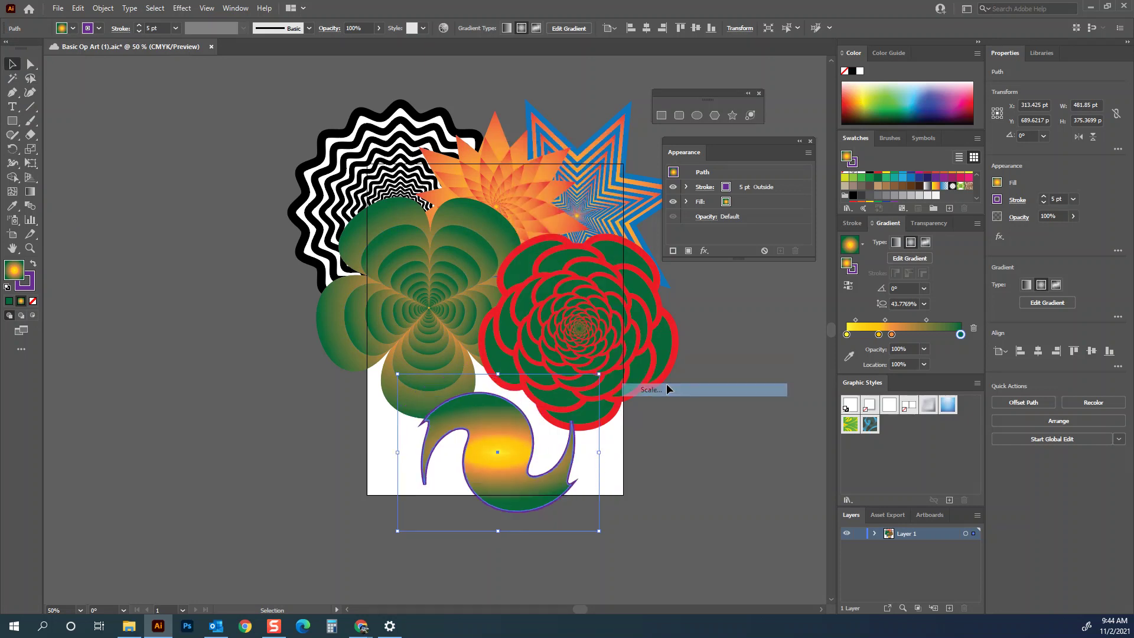
text(90)
click(714, 392)
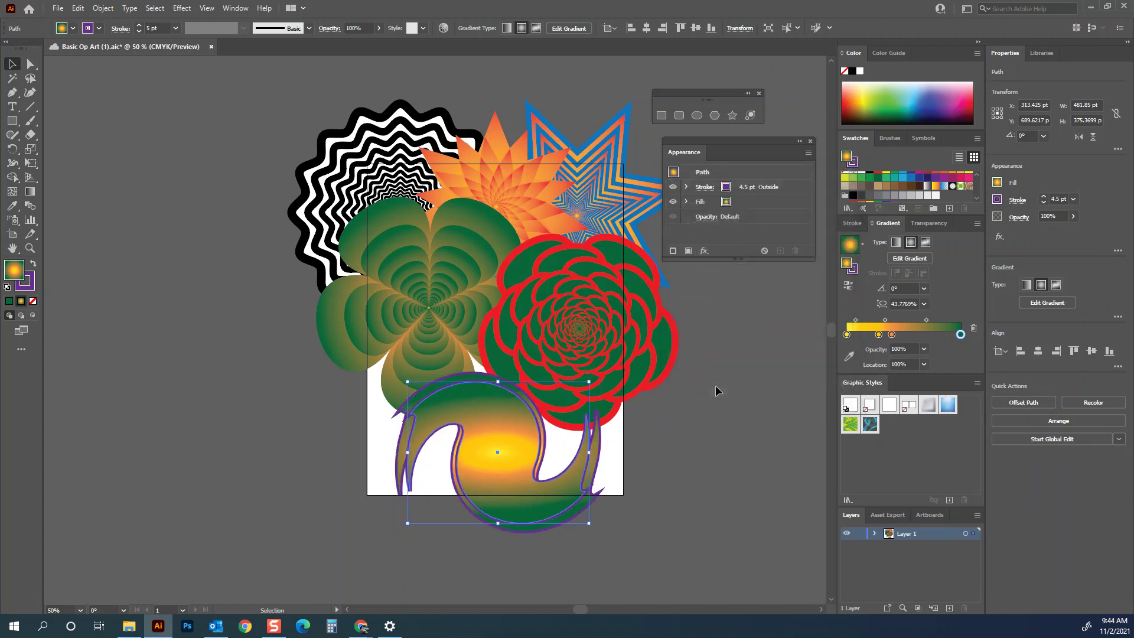
Step: Repeat the 90% scaled copy until the nested twisted shapes shrink into the centre
key(ctrl+d)
key(ctrl+d)
key(ctrl+d)
key(ctrl+d)
key(ctrl+d)
key(ctrl+d)
key(ctrl+d)
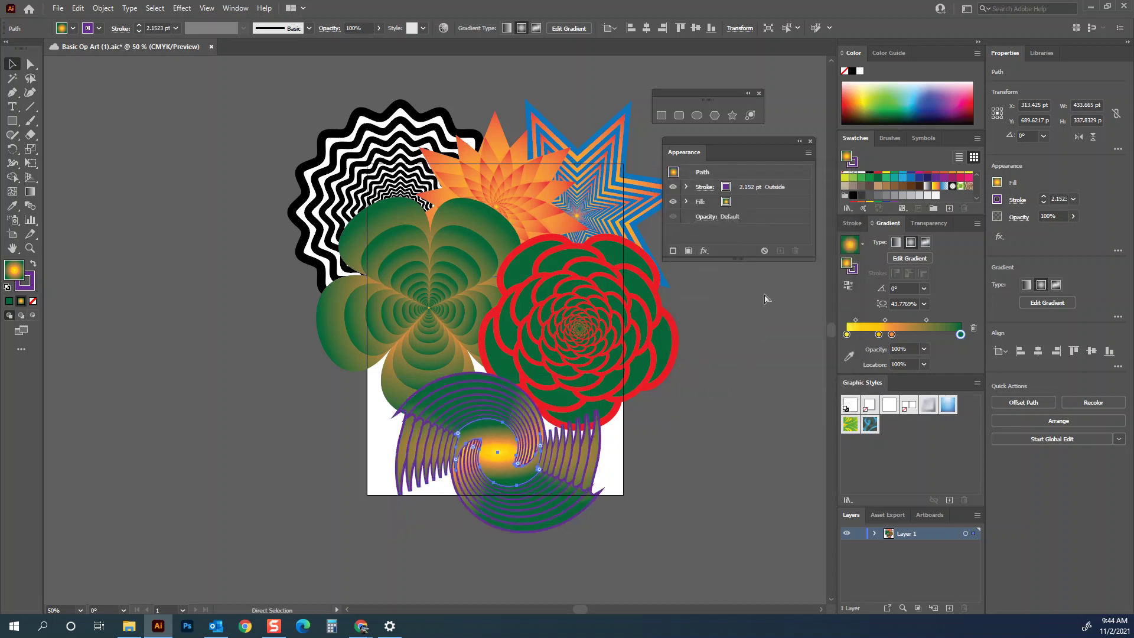
key(ctrl+d)
key(ctrl+d)
key(ctrl+d)
key(ctrl+d)
key(ctrl+d)
key(ctrl+d)
key(ctrl+d)
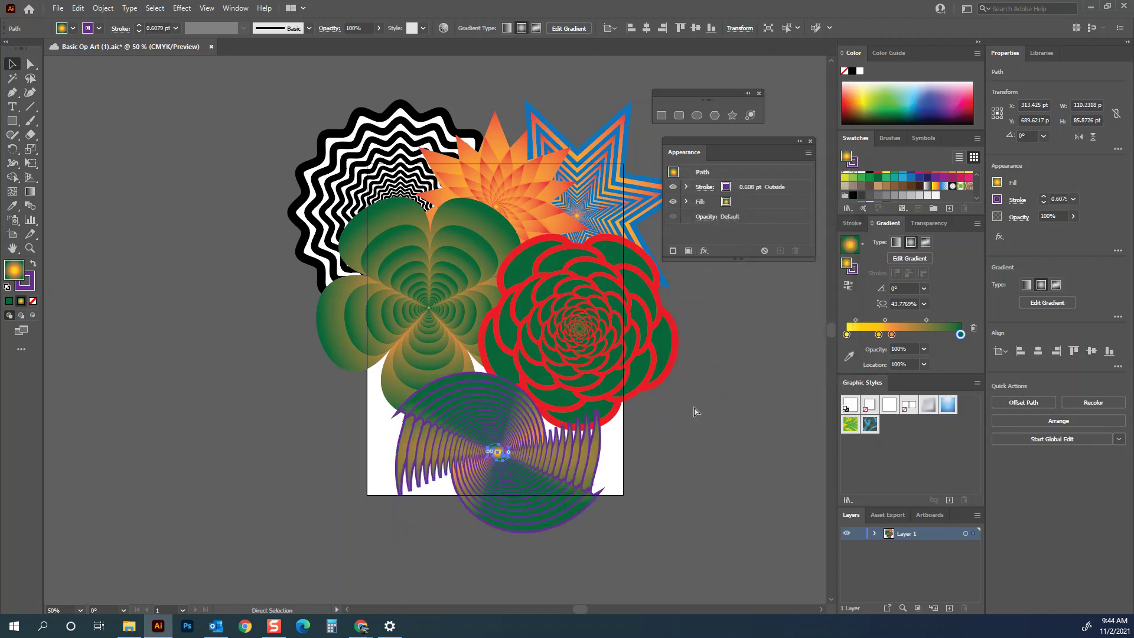
Step: Group all the nested twisted shapes and move the group onto the green clover-like flower
click(644, 471)
click(495, 449)
right_click(498, 452)
click(527, 279)
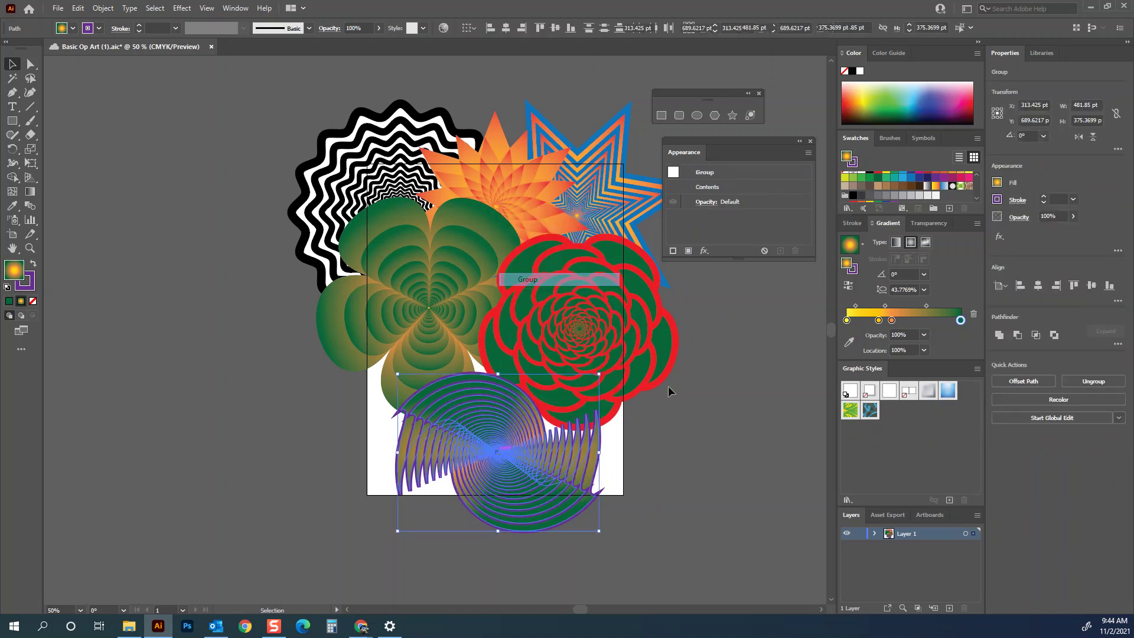
click(683, 463)
drag(491, 466, 388, 346)
Step: Duplicate only the outermost twisted shape from the group and place the copy over the lower part of the page
click(31, 64)
click(290, 476)
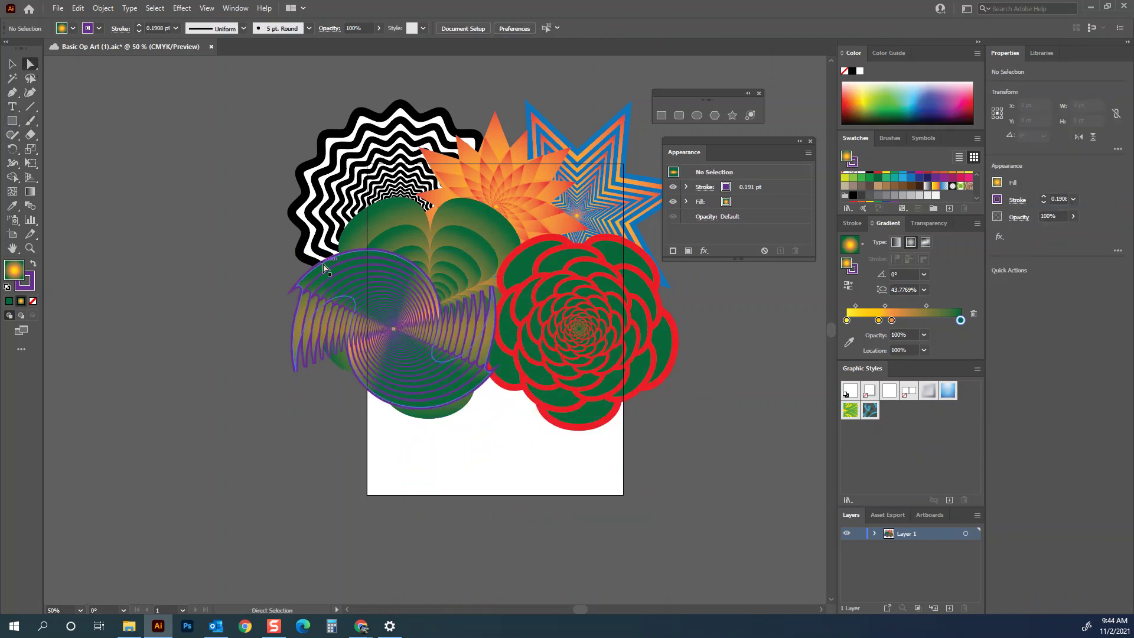
click(324, 265)
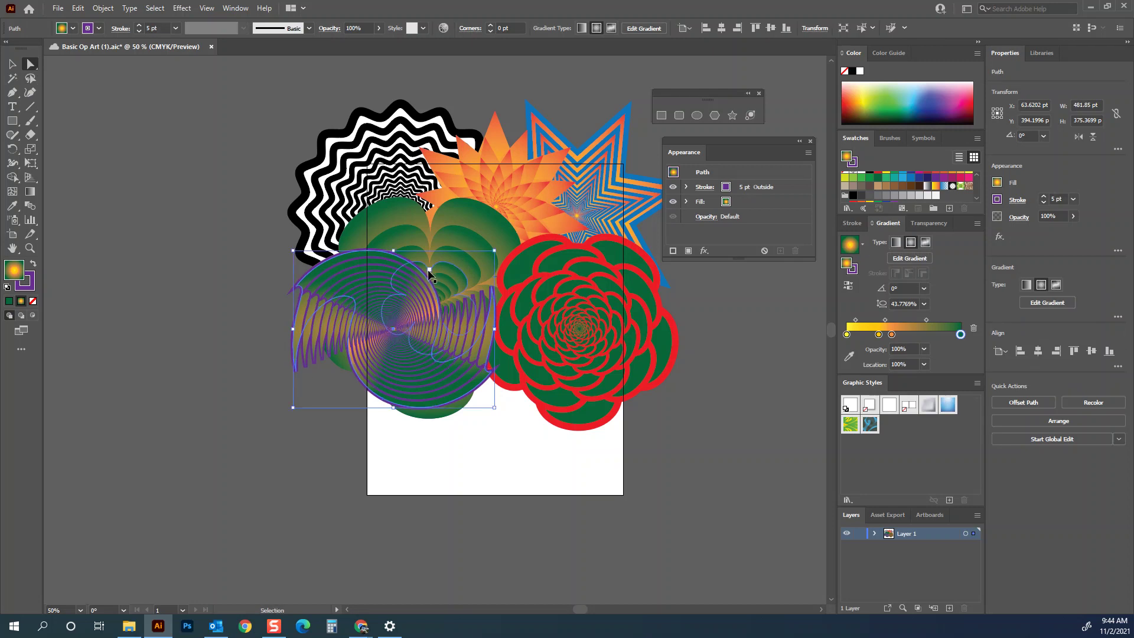
key(ctrl+z)
key(v)
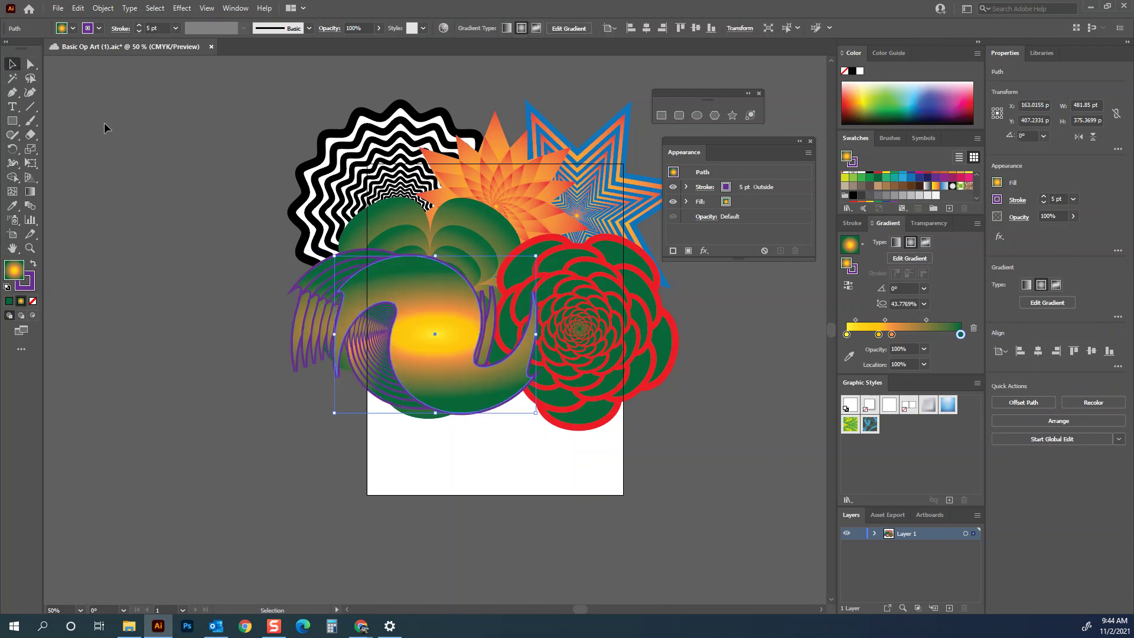
drag(444, 307, 548, 431)
Step: Copy the twisted shape with Transform Each at 75% horizontal and 90% vertical scale, rotated -30°
right_click(534, 432)
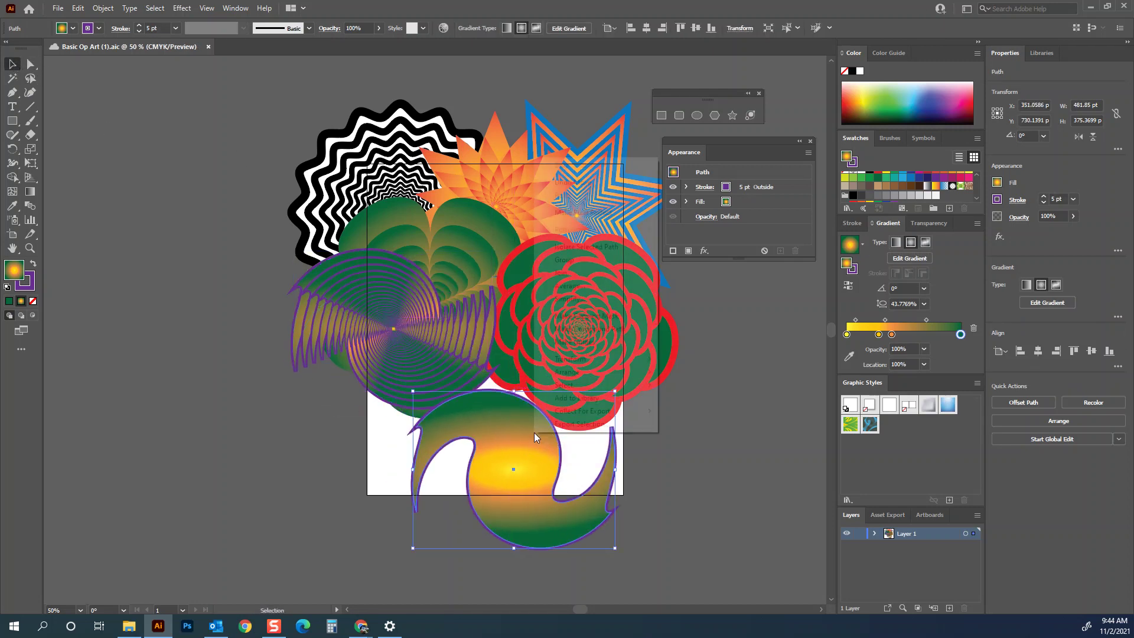
mouse_move(587, 365)
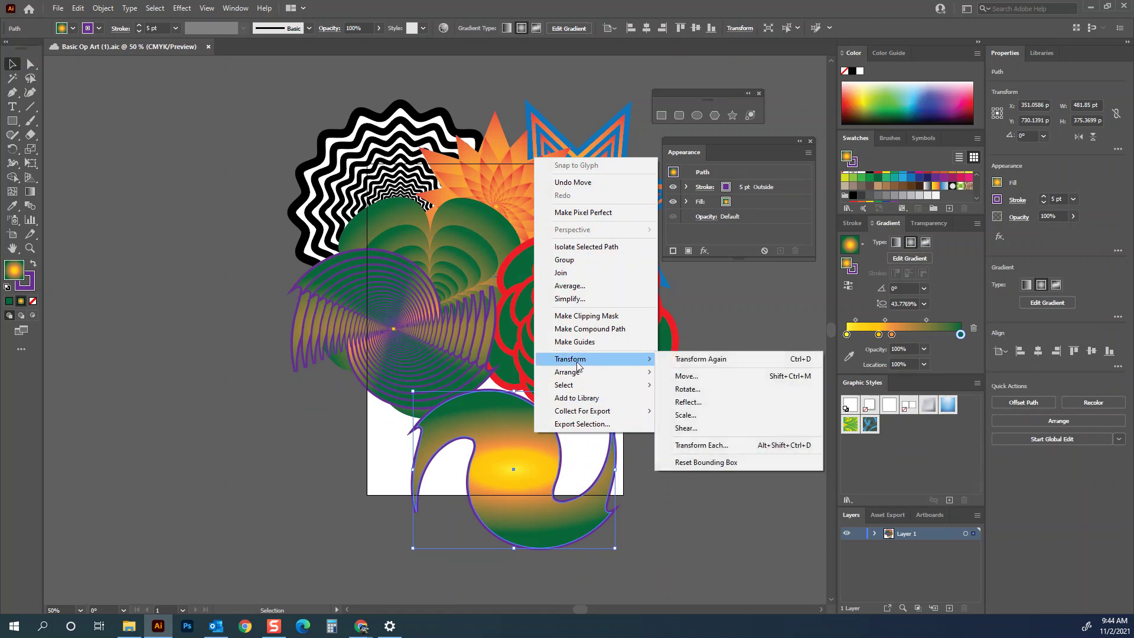
click(702, 444)
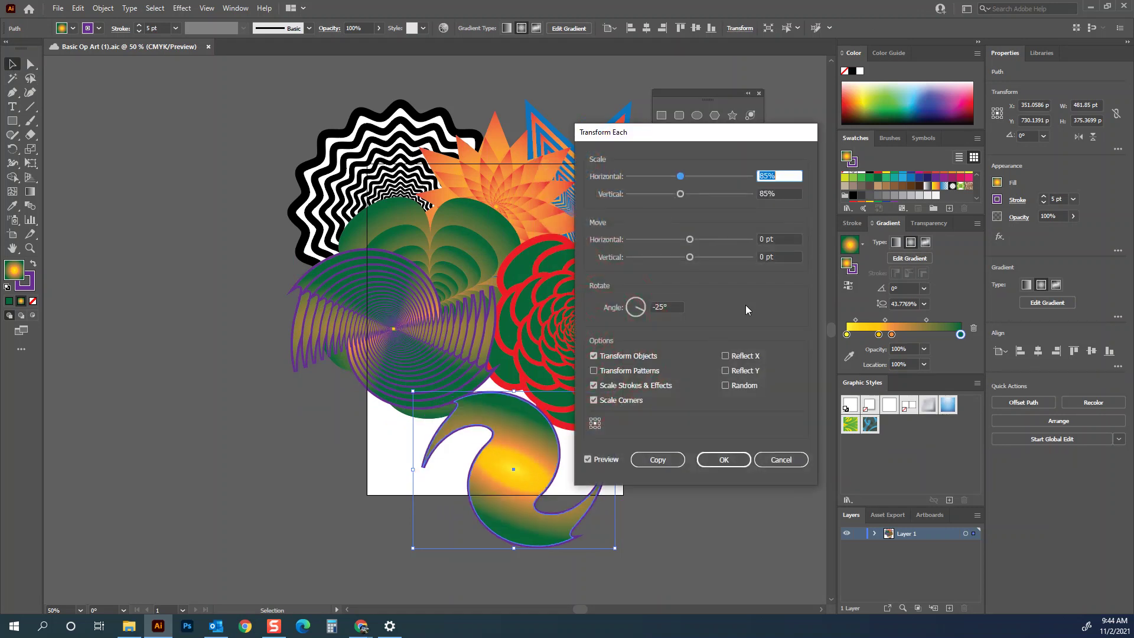
double_click(663, 306)
text(-30)
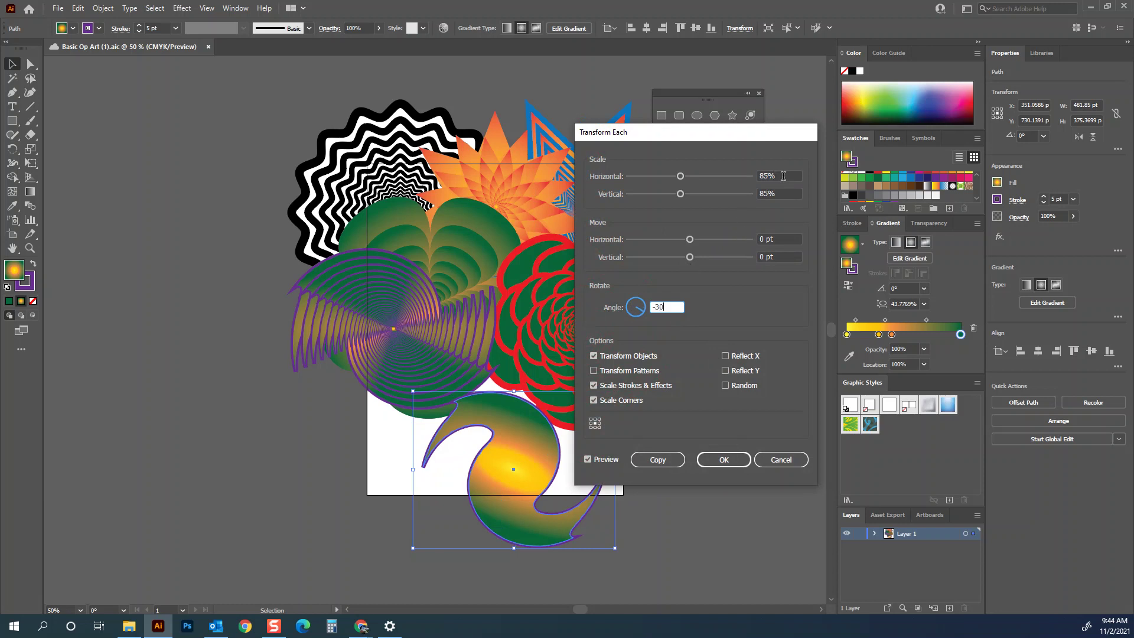
click(783, 176)
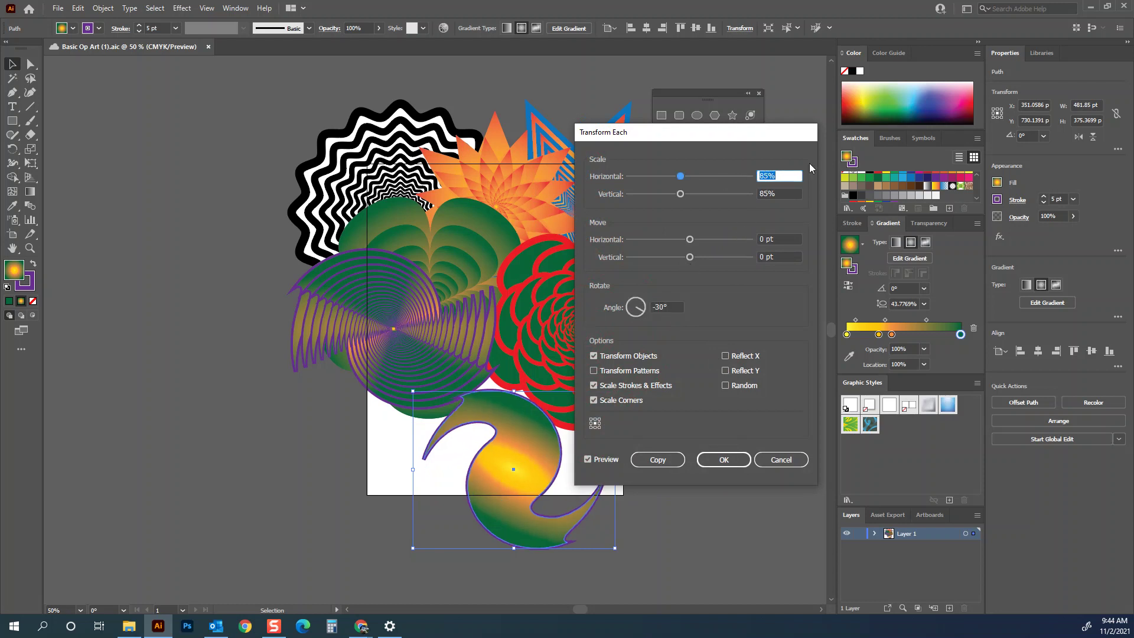
click(791, 192)
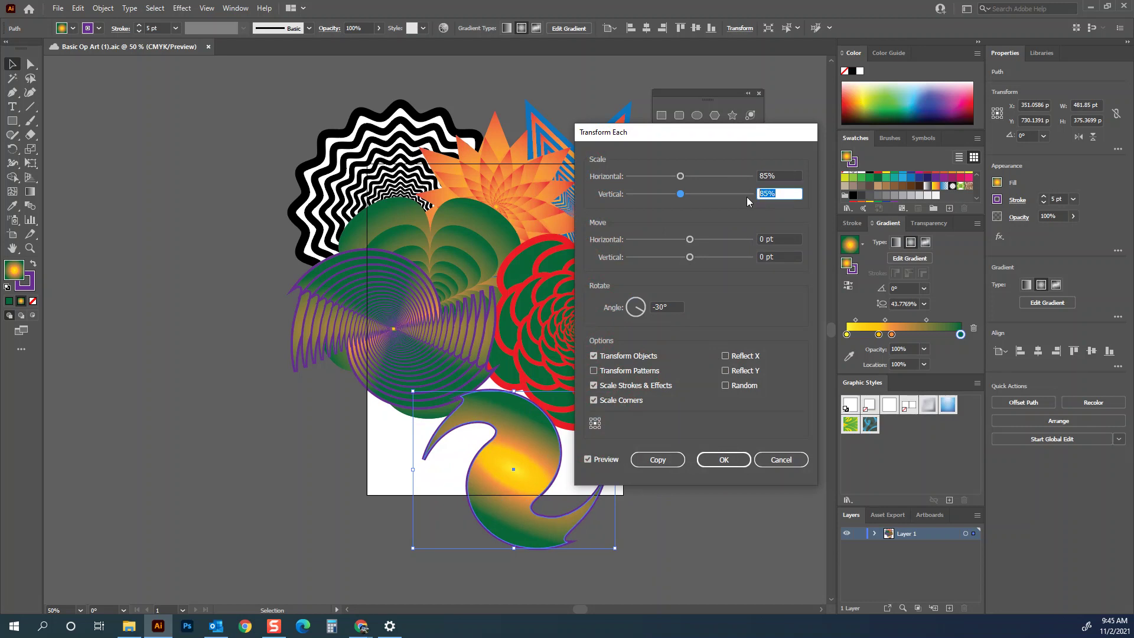
text(90)
click(791, 175)
text(75)
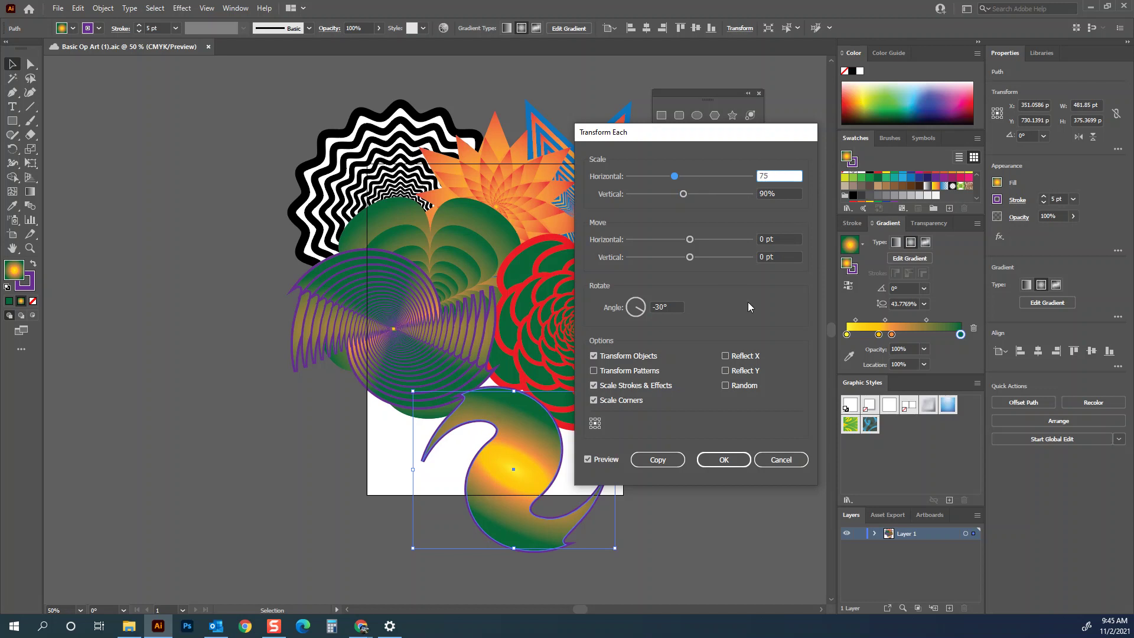
click(784, 191)
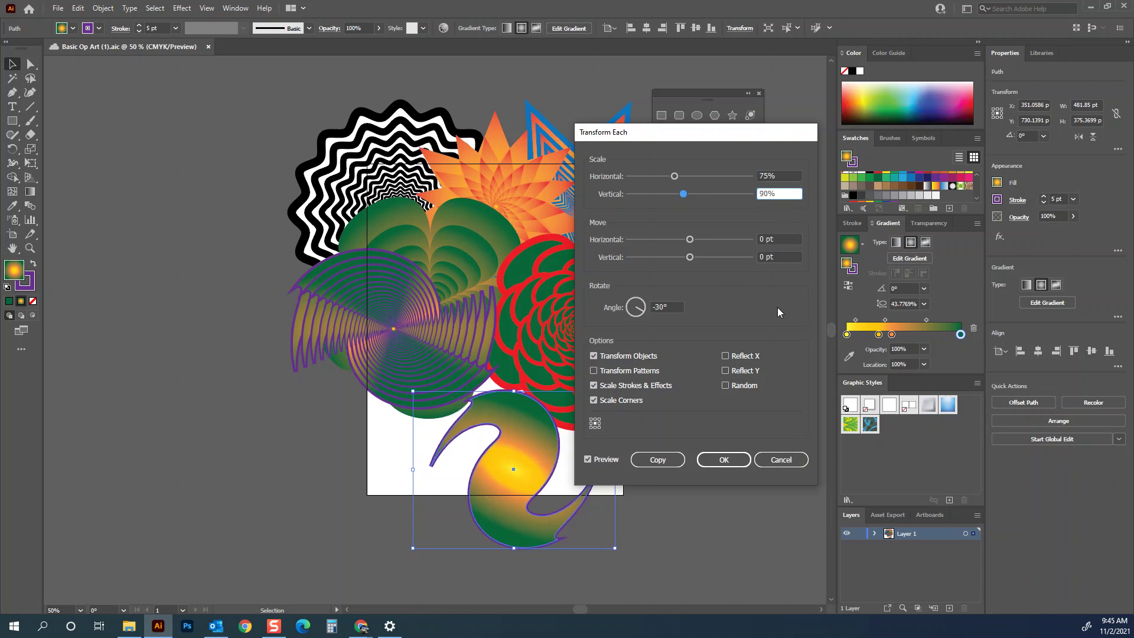
click(668, 463)
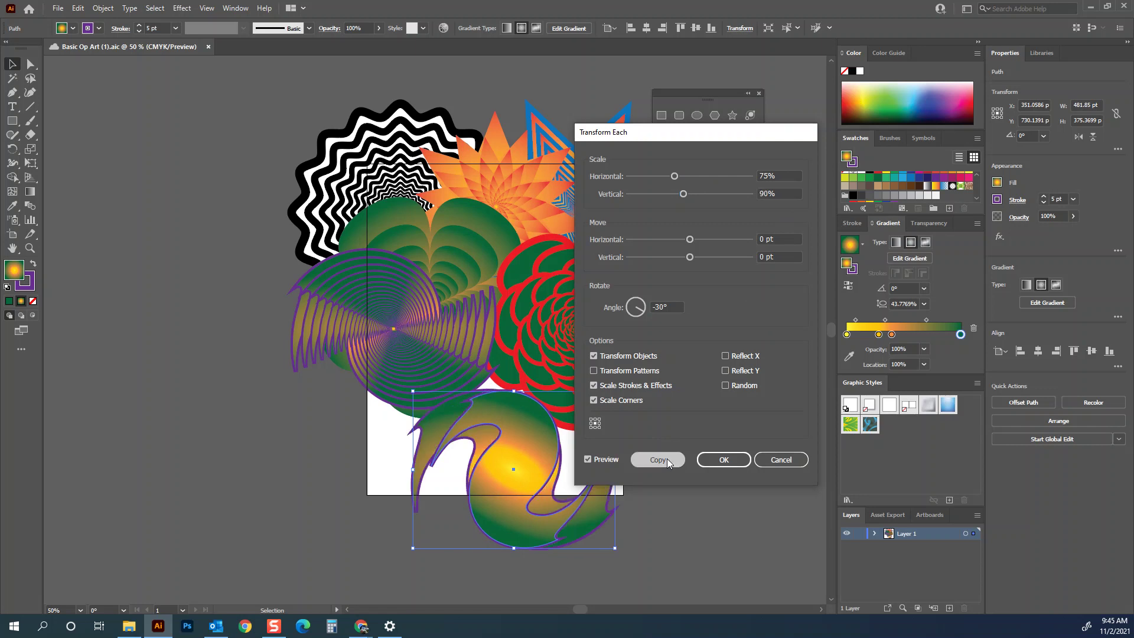
Step: Repeat the scaled and rotated copy until the shapes spiral into the centre
key(ctrl+d)
key(ctrl+d)
key(ctrl+d)
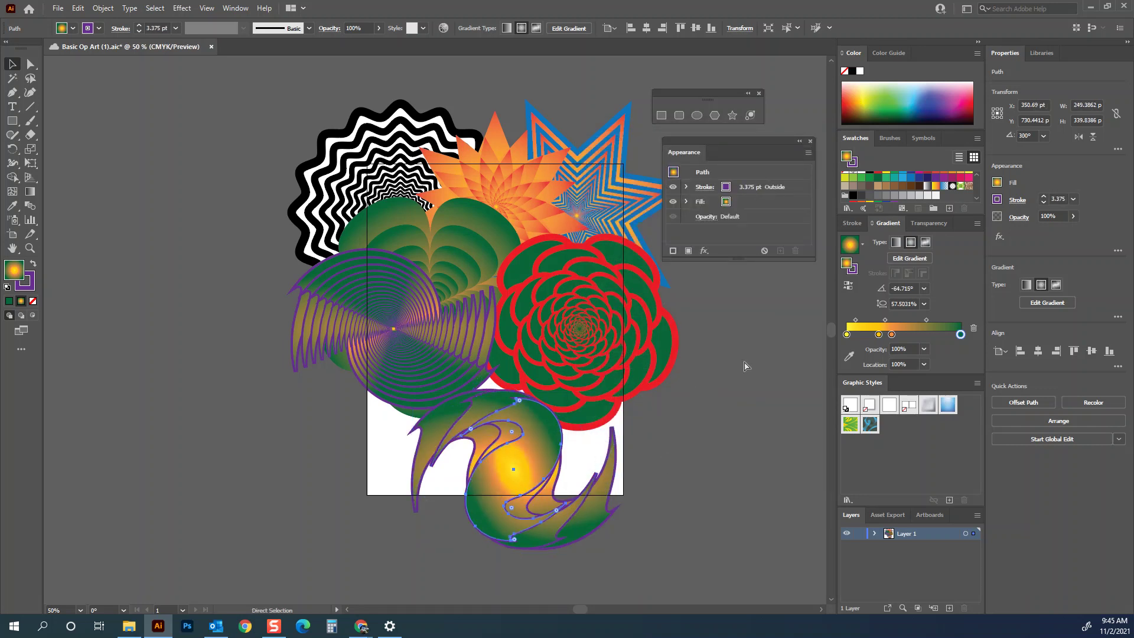
key(ctrl+d)
key(ctrl+d)
key(ctrl+d)
key(ctrl+d)
key(ctrl+d)
key(ctrl+d)
key(ctrl+d)
key(ctrl+d)
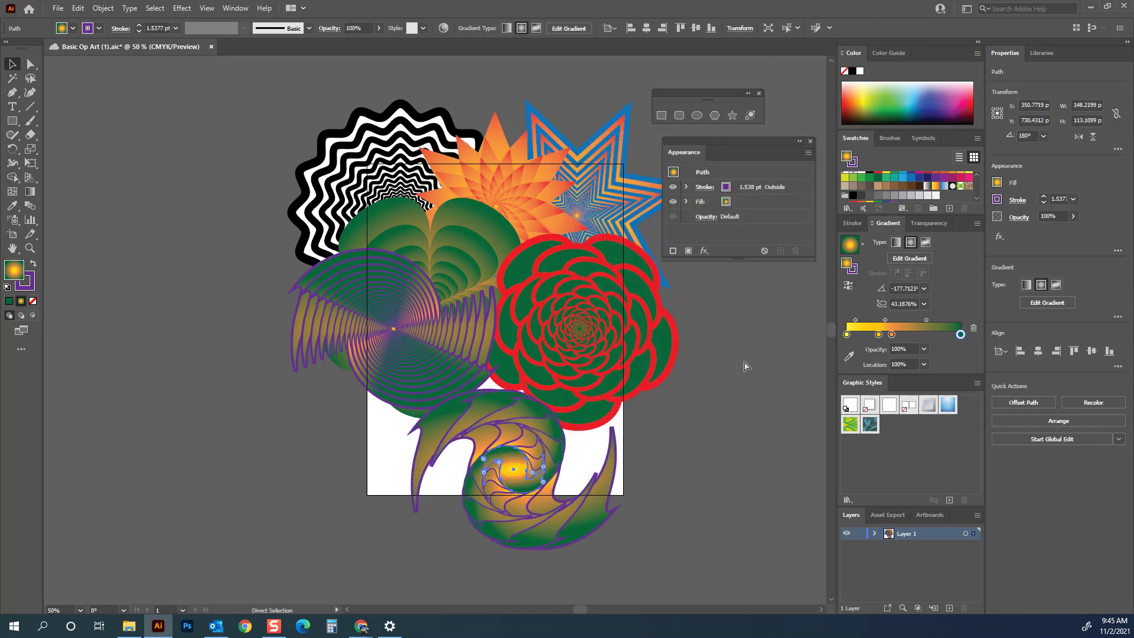
key(ctrl+d)
key(ctrl+d)
key(ctrl+d)
key(ctrl+d)
key(ctrl+d)
key(ctrl+d)
key(ctrl+d)
key(ctrl+d)
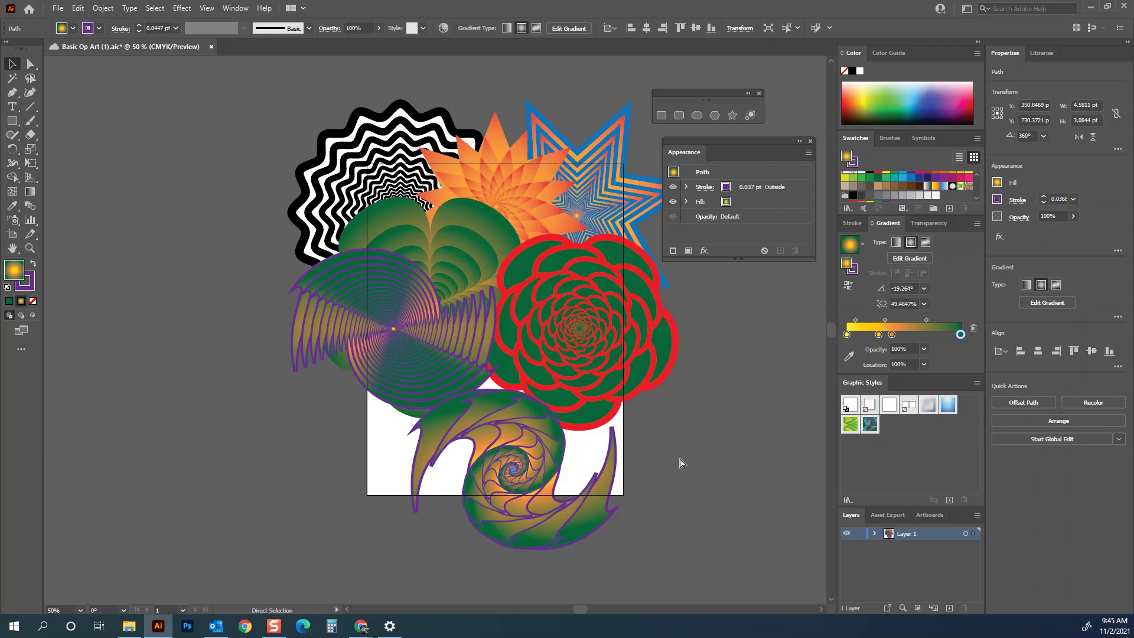
Step: Select all the shapes of the new spiral and group them
drag(599, 554, 490, 472)
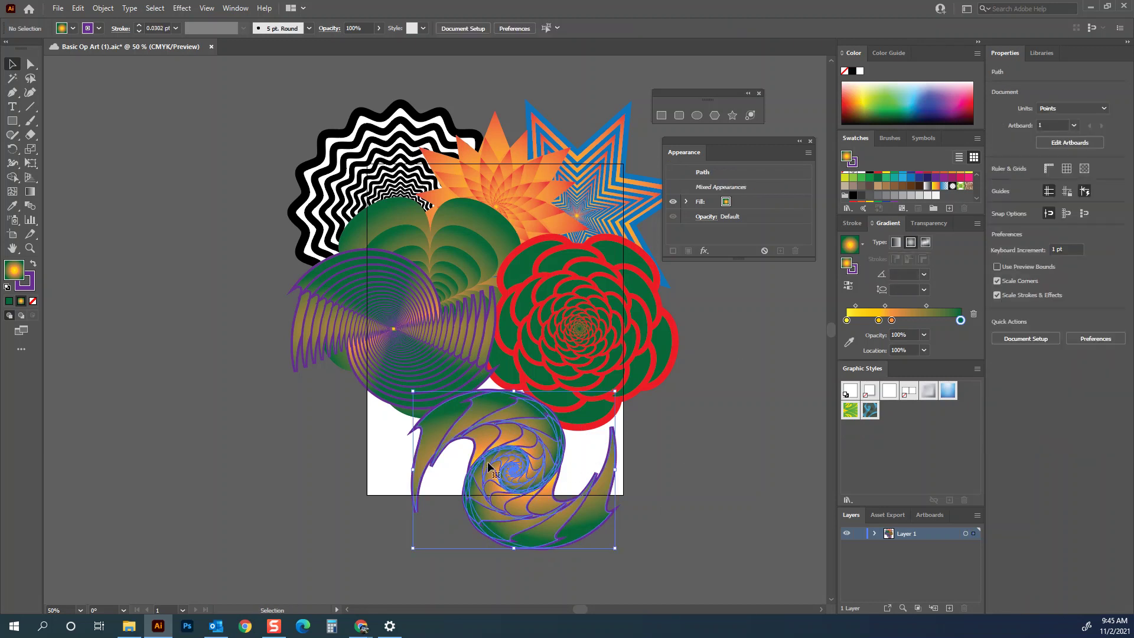
right_click(520, 469)
click(560, 294)
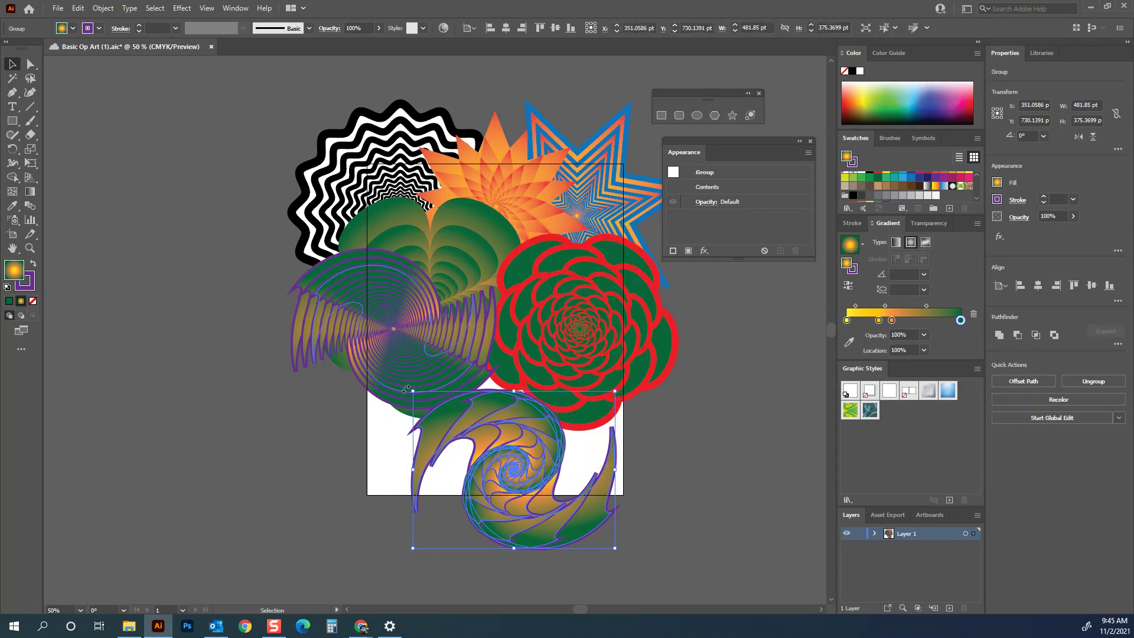
Step: Enlarge the spiral group to about 890 pt wide and rotate it counterclockwise over the lower page
drag(413, 391, 315, 319)
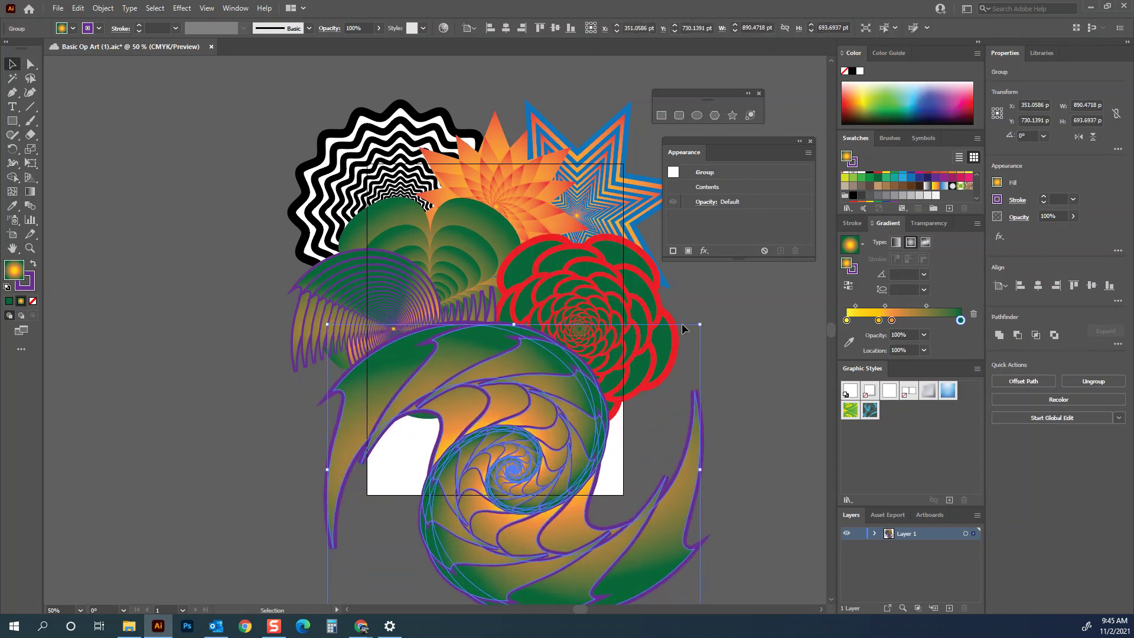
drag(702, 321, 473, 431)
click(729, 458)
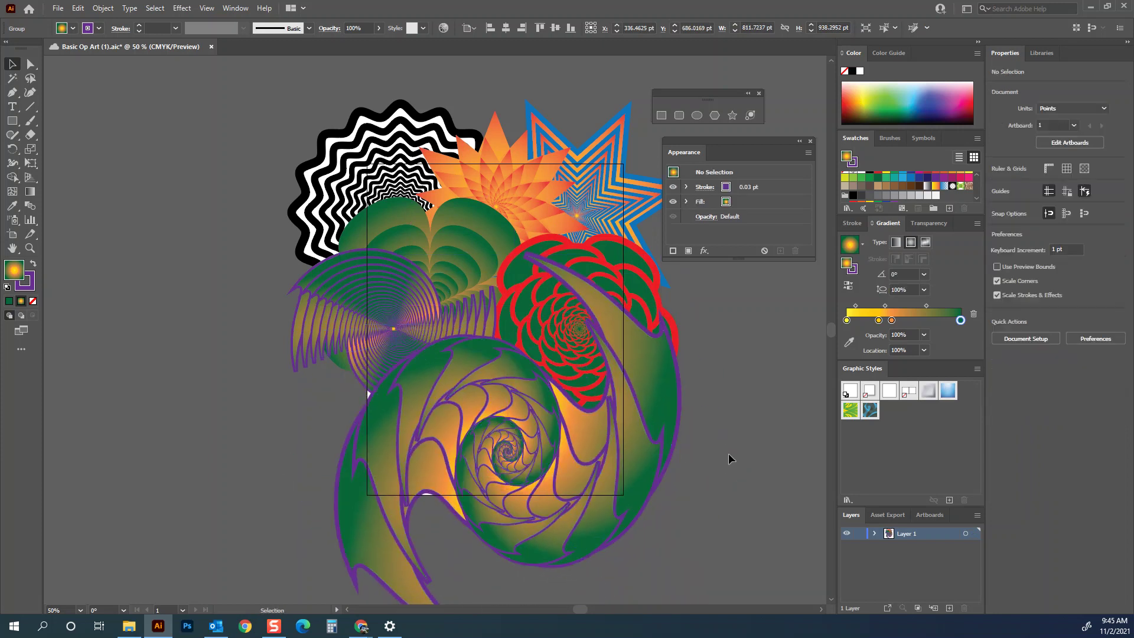
Step: Rework the spiral group's radial gradient to run from orange through yellow and pink to green, with the pink stop at about 69.8%
key(ctrl+plus)
key(ctrl+plus)
key(ctrl+plus)
key(ctrl+plus)
drag(721, 552, 527, 121)
scroll(571, 347, down, 1)
scroll(762, 483, down, 1)
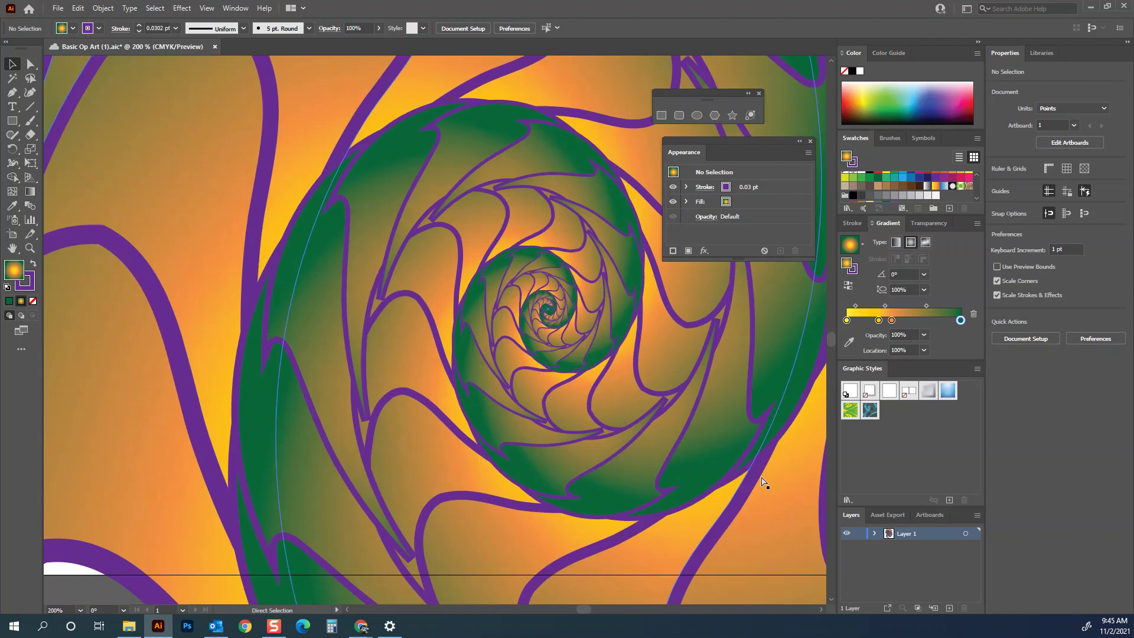
key(ctrl+plus)
key(ctrl+plus)
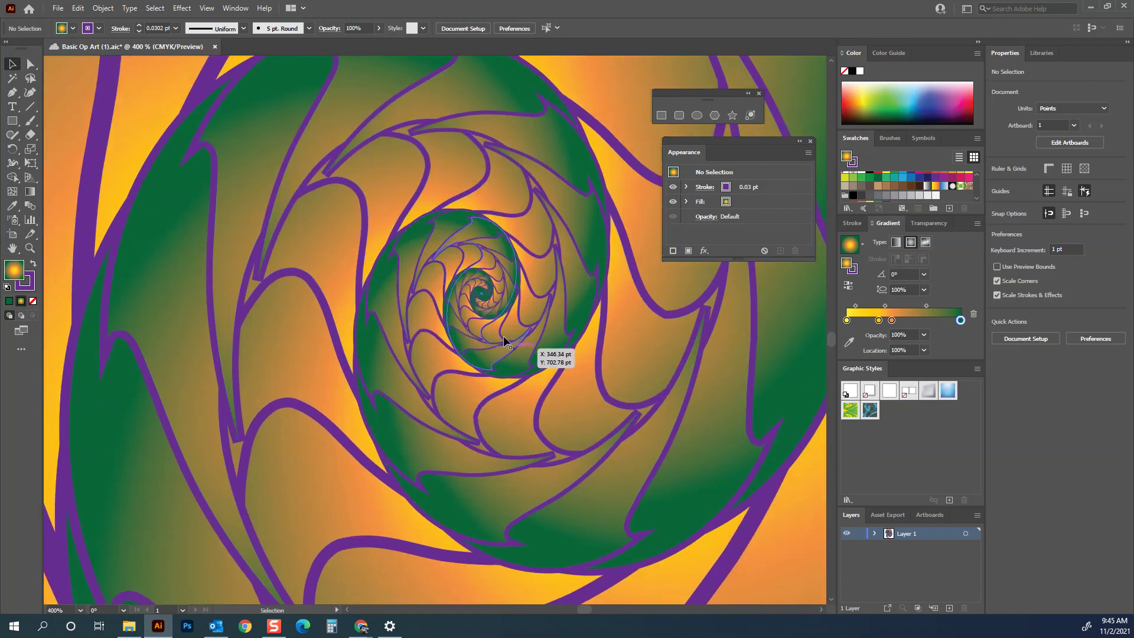
click(483, 309)
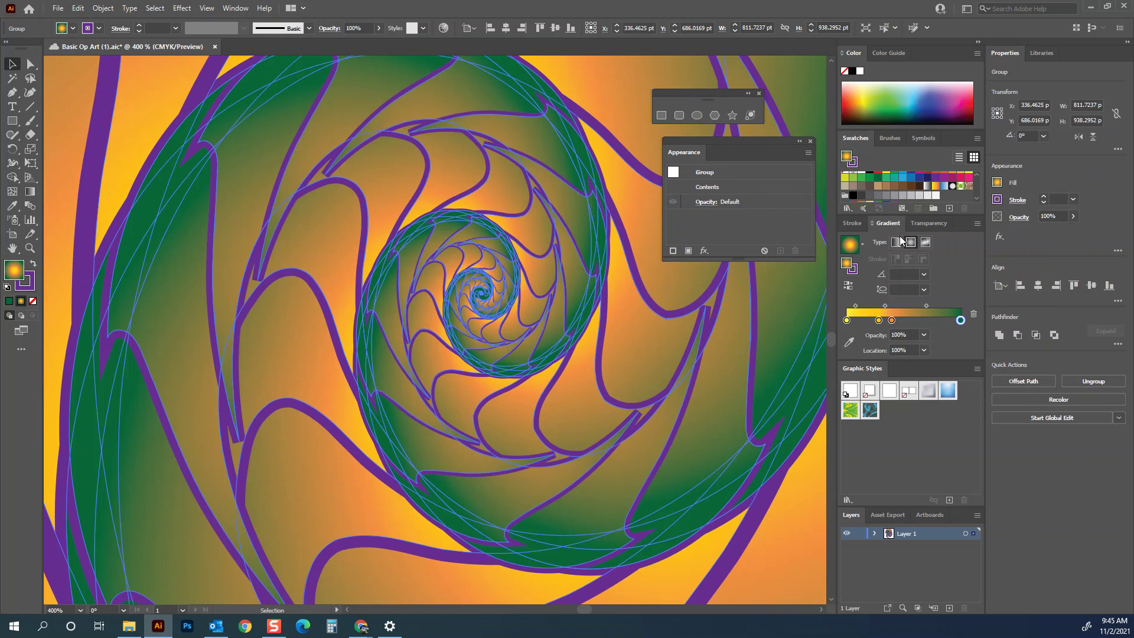
mouse_move(877, 322)
mouse_down()
mouse_move(890, 334)
mouse_move(913, 321)
mouse_move(868, 320)
mouse_up()
drag(969, 180, 927, 319)
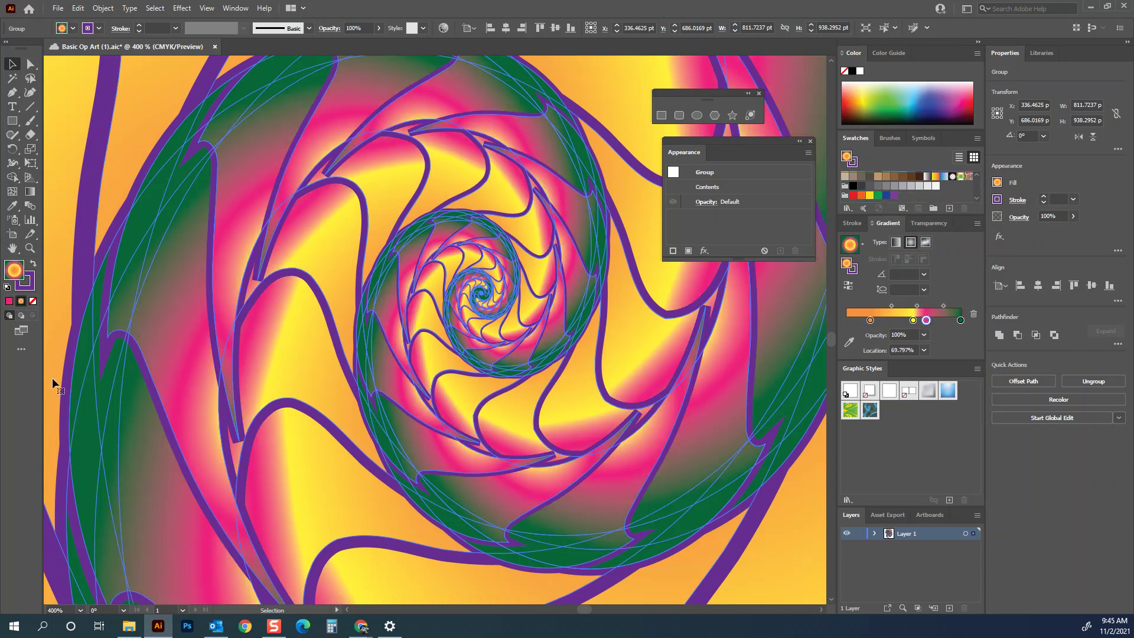
Step: Shift the spiral group slightly up and to the right, and send it behind all the other artwork
key(ctrl+shift+a)
key(ctrl+0)
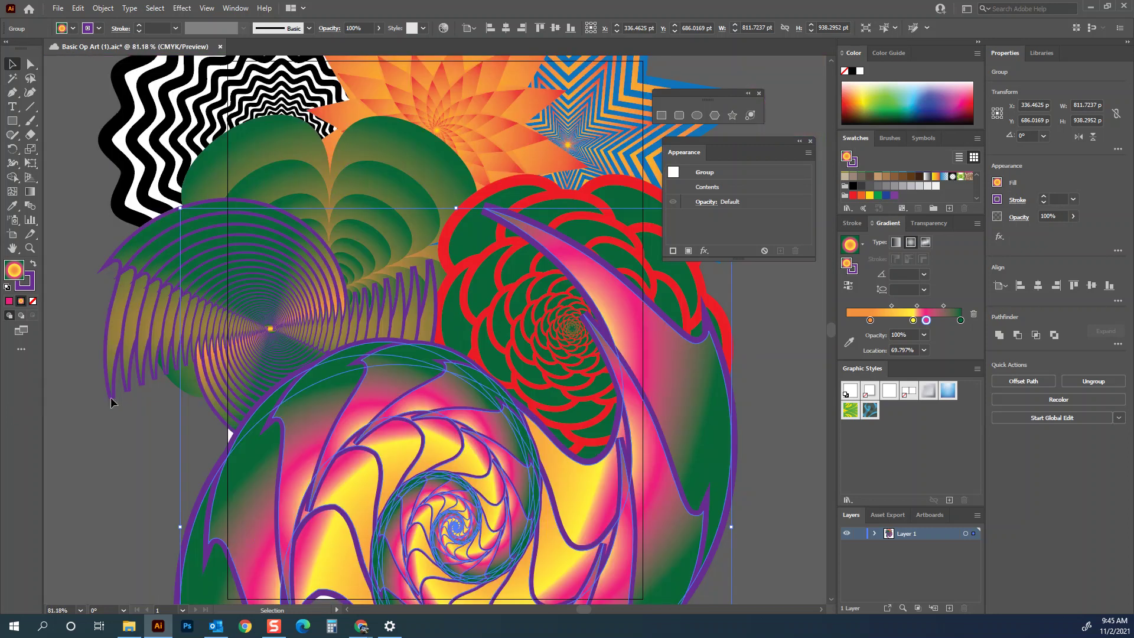
drag(478, 515, 517, 490)
right_click(517, 491)
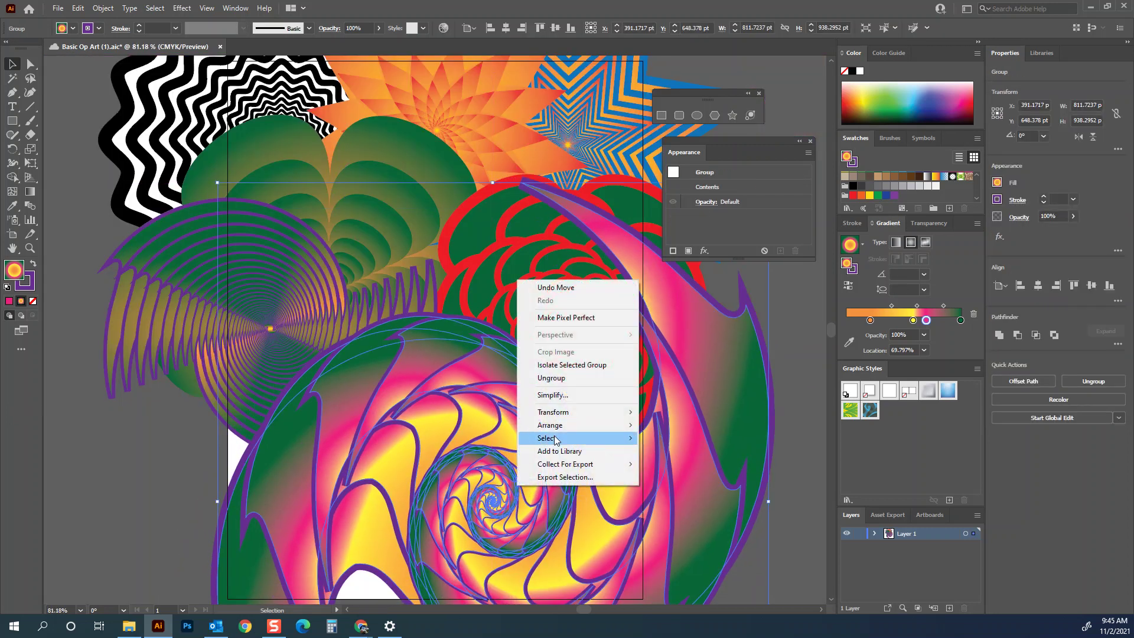
mouse_move(590, 425)
click(682, 464)
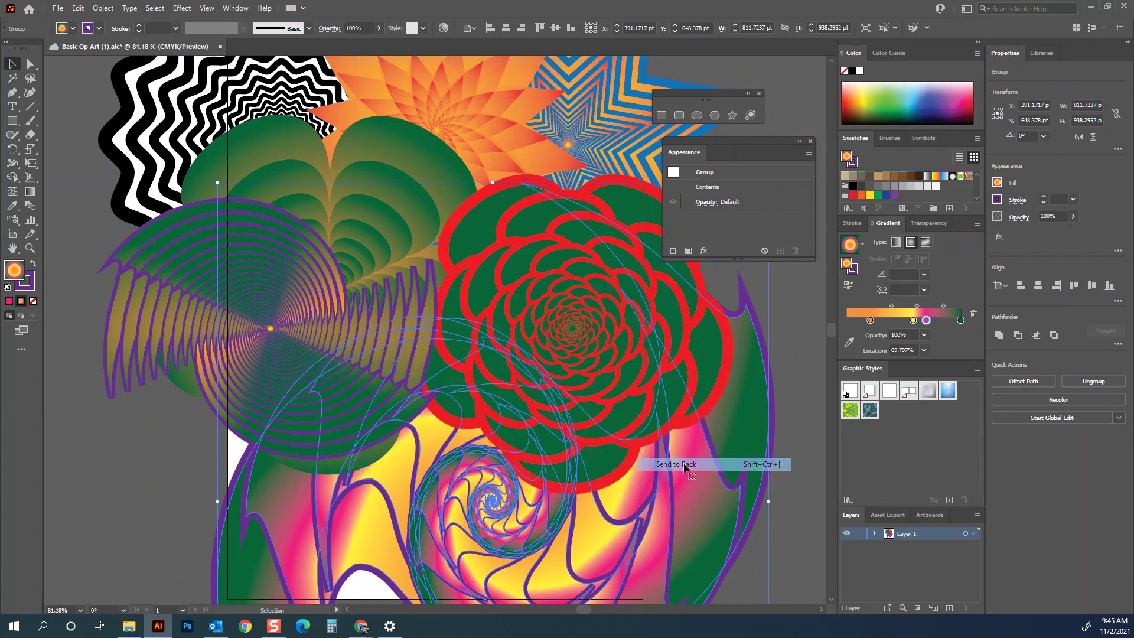
click(784, 427)
Step: Move the purple-outlined twisted group between the clover-like and red-outlined flowers and remove its stroke
click(274, 315)
drag(274, 313, 469, 277)
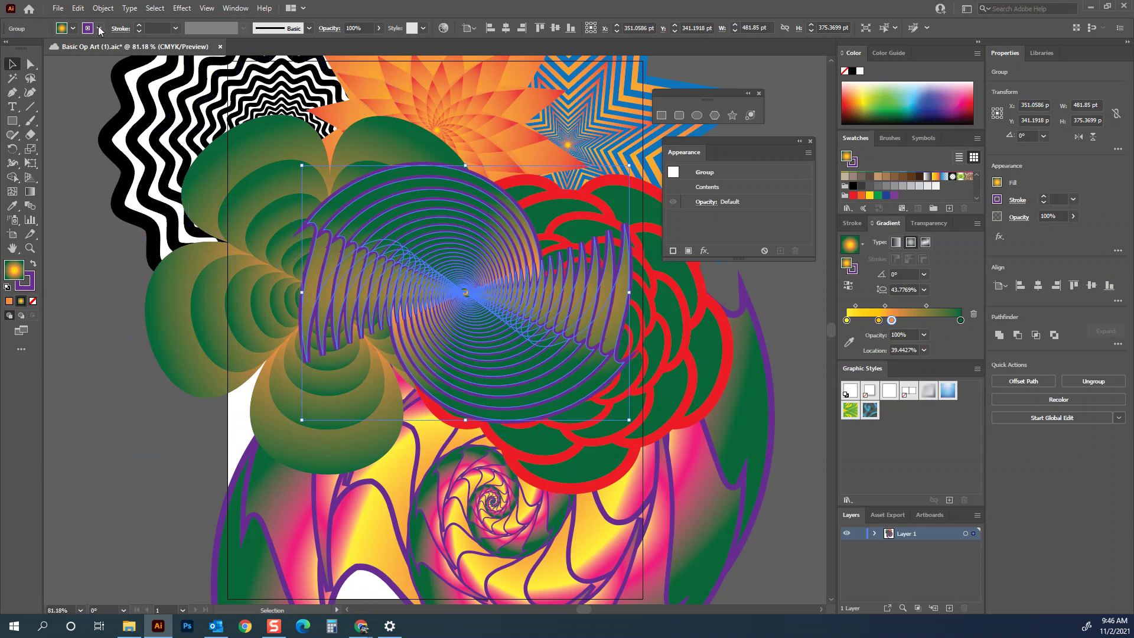
click(139, 32)
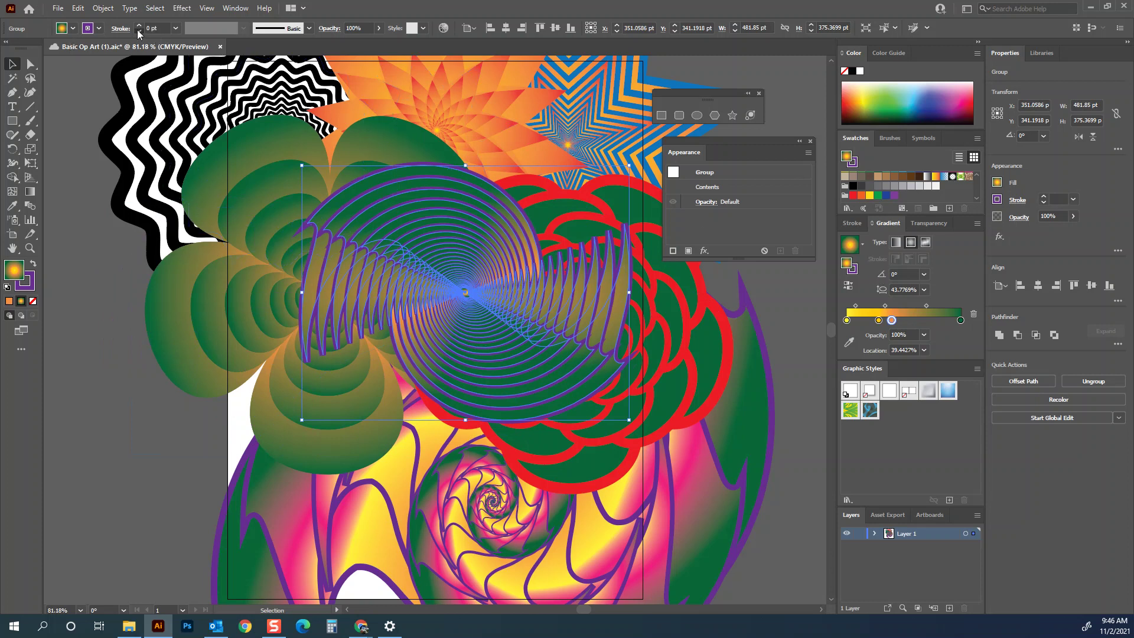
click(175, 27)
click(192, 41)
key(slash)
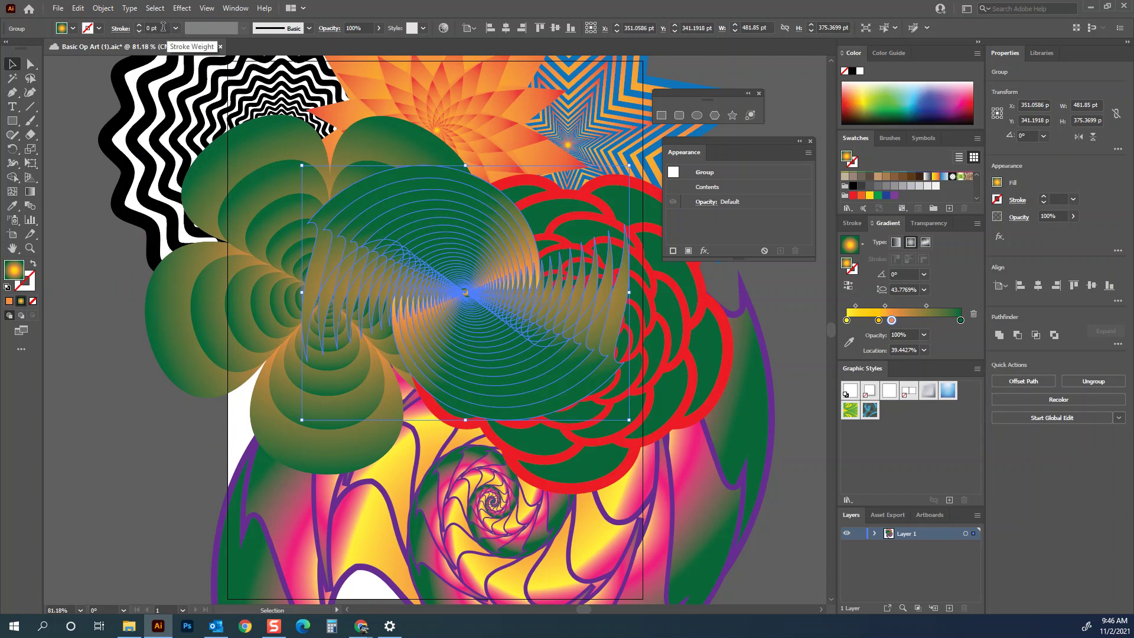
Step: Move the orange stop of the unstroked twisted group's radial gradient to about 71.93%
click(98, 27)
click(74, 278)
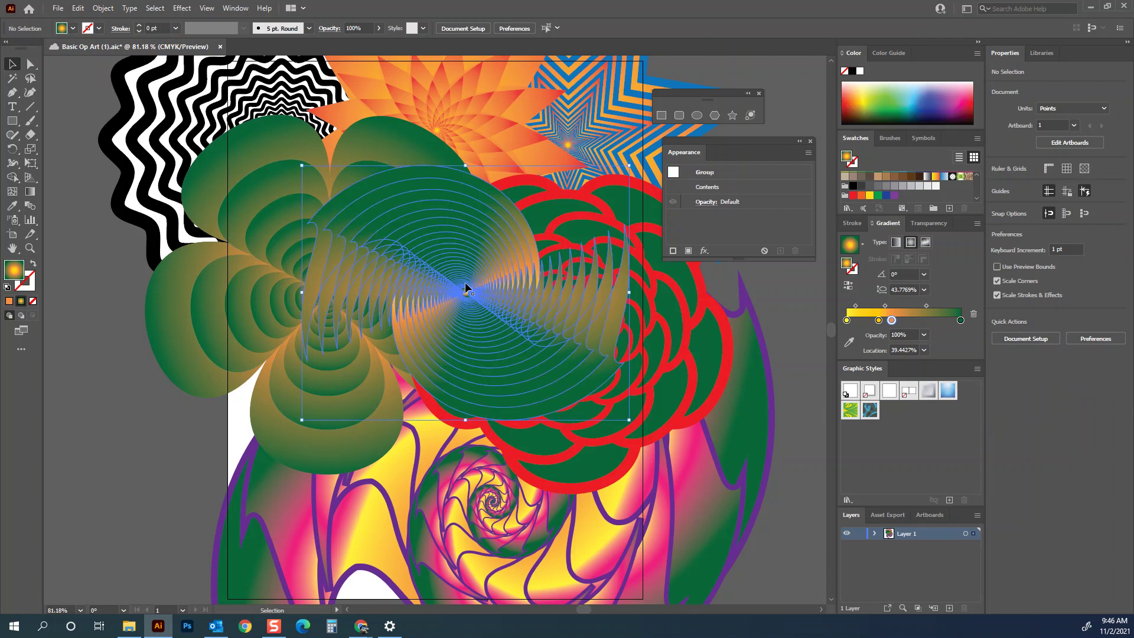
drag(893, 321, 930, 324)
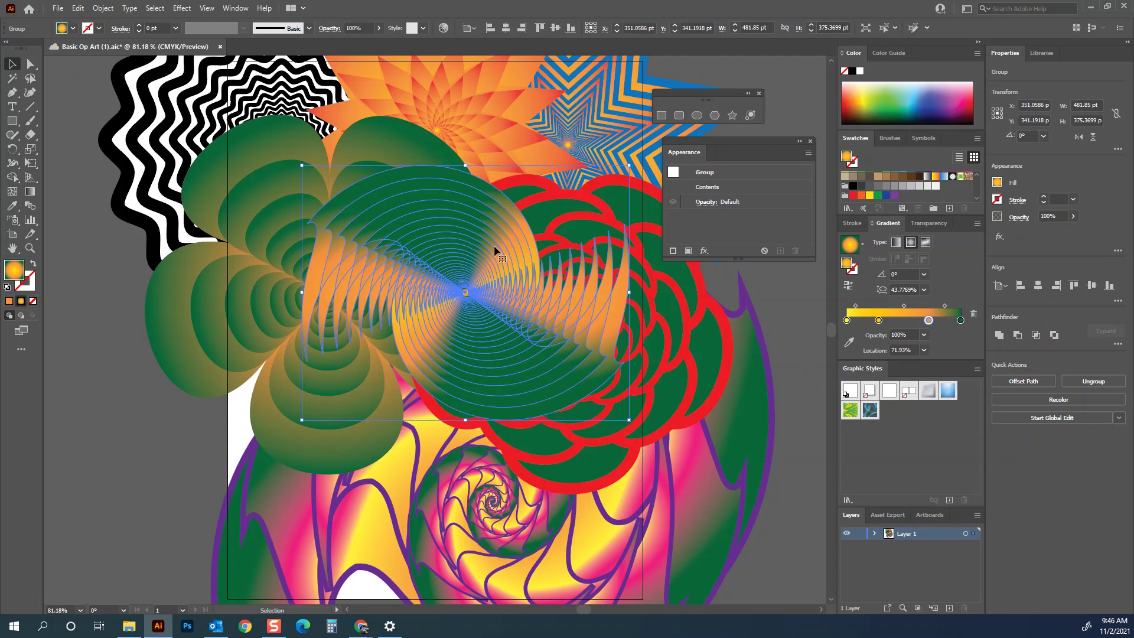
click(185, 8)
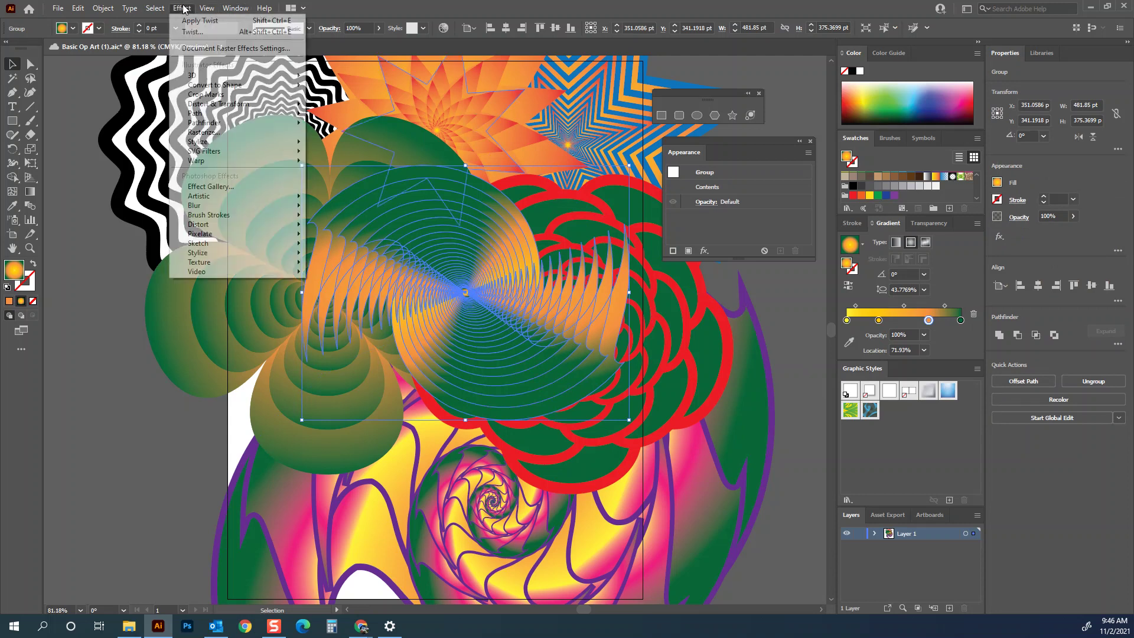
mouse_move(213, 107)
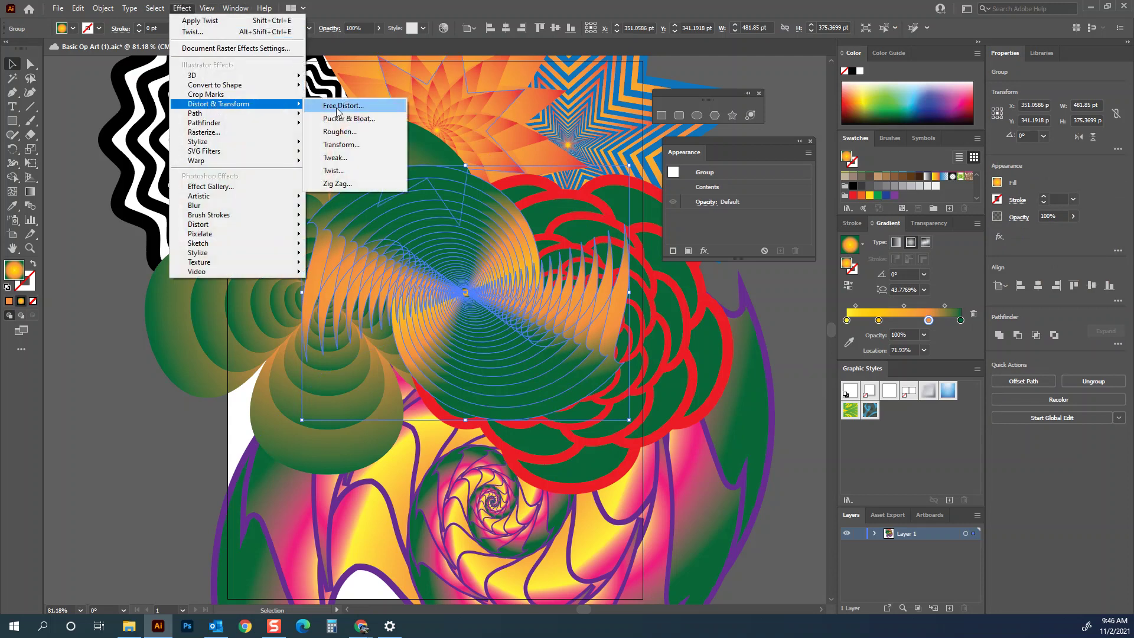
click(349, 179)
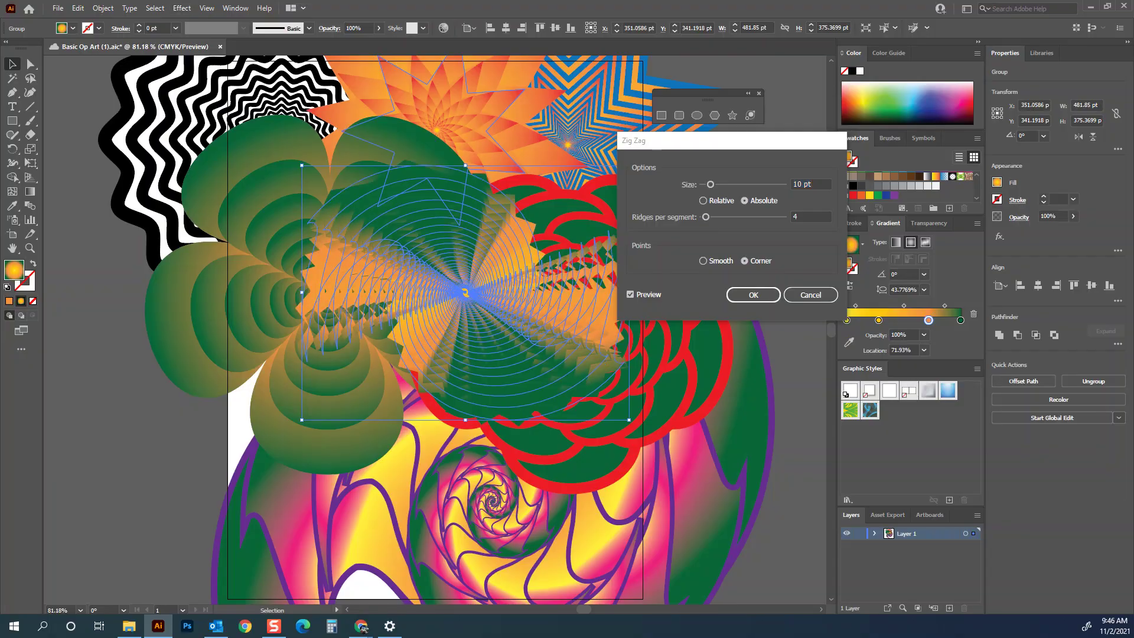
click(811, 295)
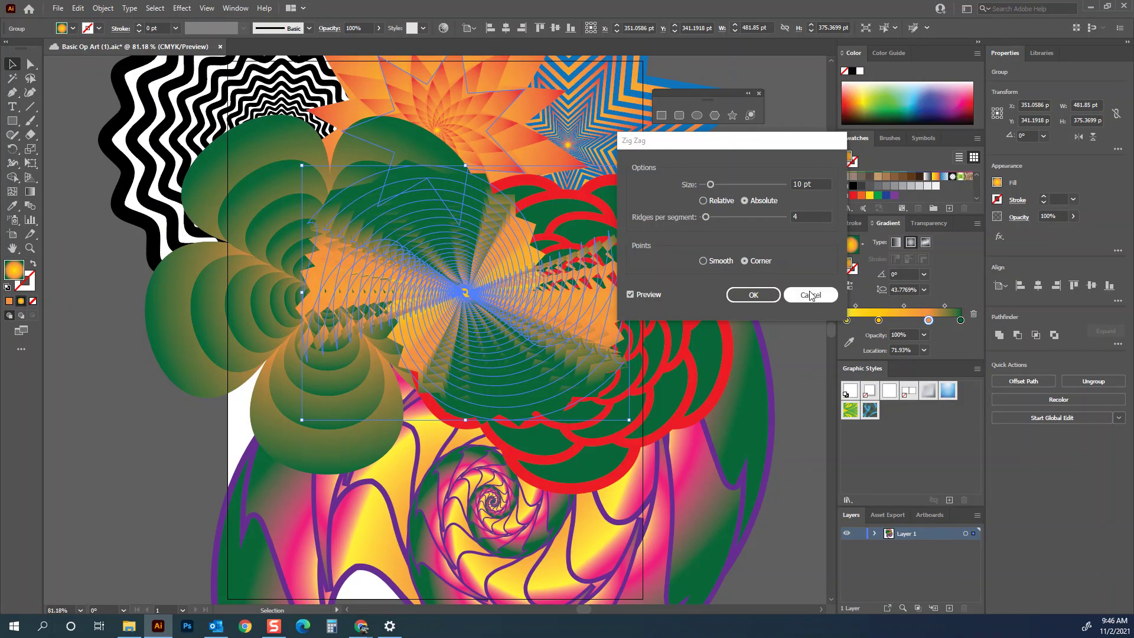
Step: Save the document and reset the twisted group to the default white fill and 1 pt black stroke
click(58, 9)
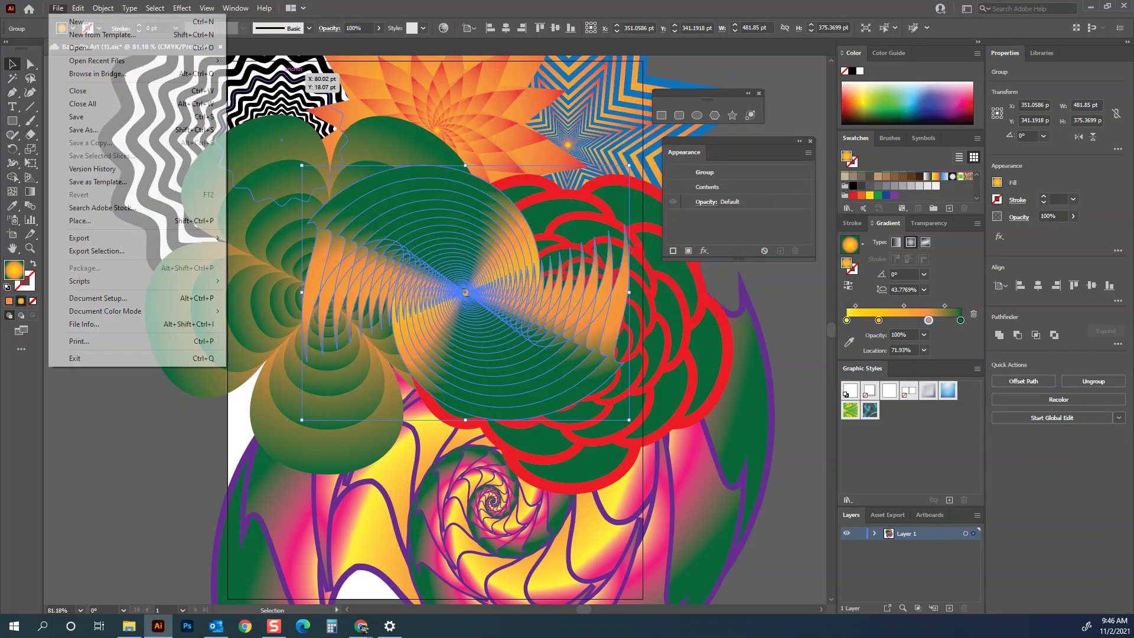
click(73, 116)
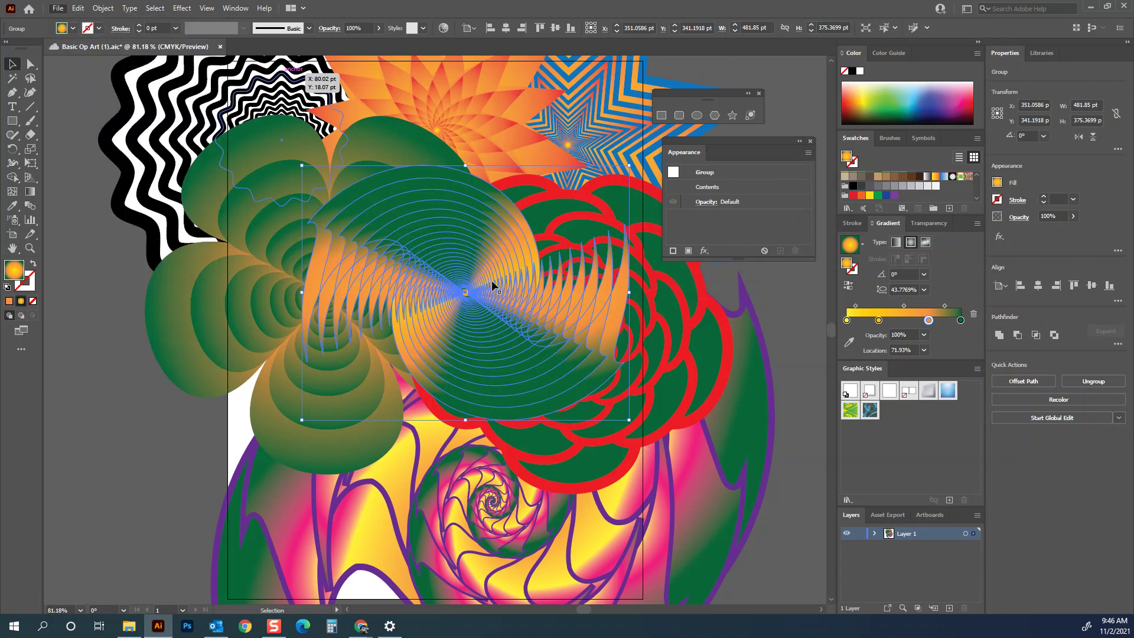
key(d)
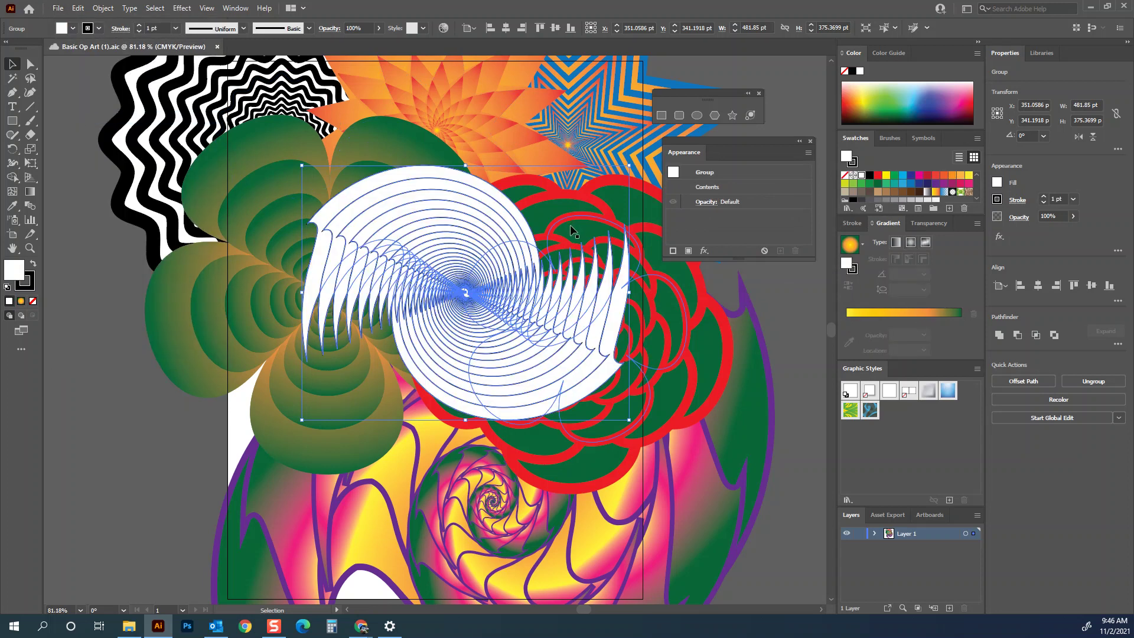
click(783, 294)
click(487, 293)
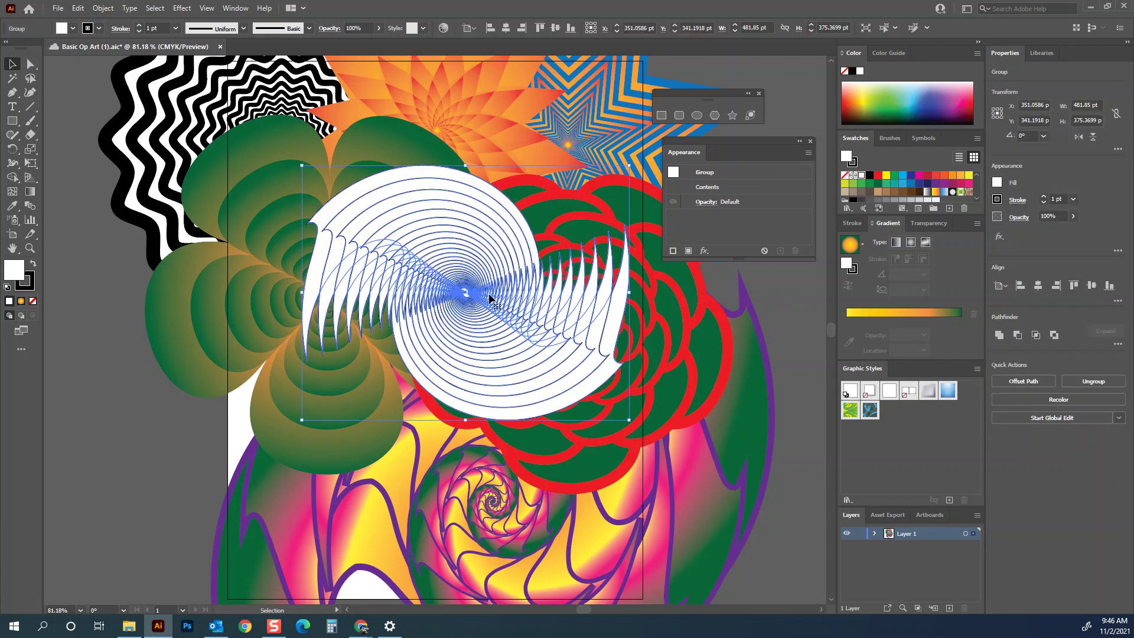
Step: Apply a Zig Zag effect to the twisted group with corner points and more ridges per segment
click(182, 8)
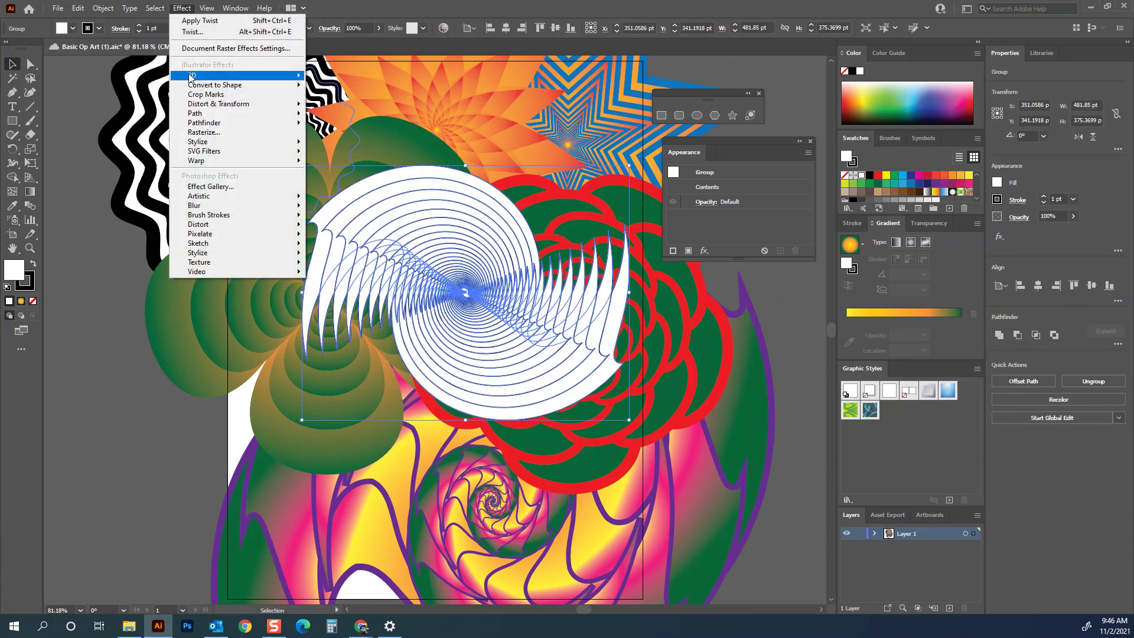
mouse_move(197, 107)
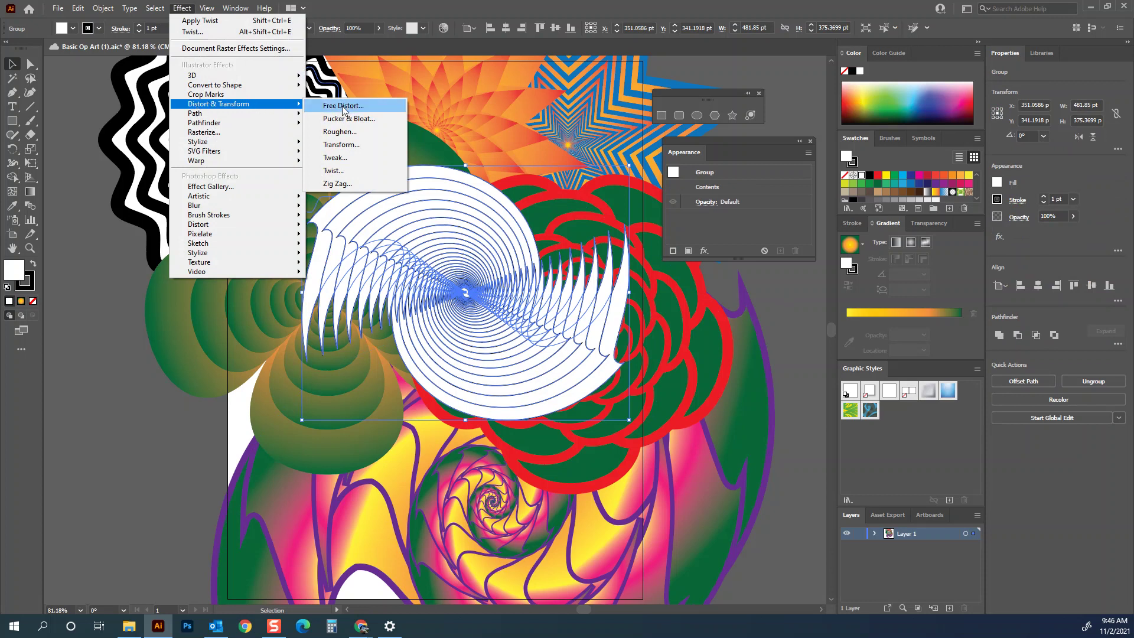
click(338, 184)
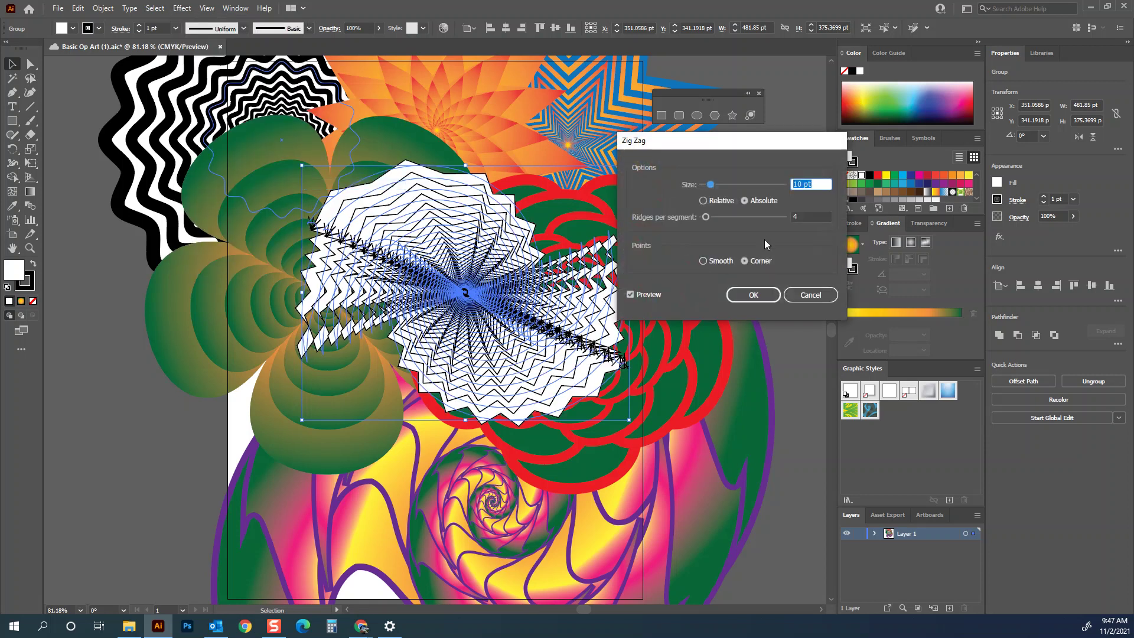
drag(709, 184, 714, 218)
click(703, 186)
click(703, 261)
click(746, 262)
click(755, 296)
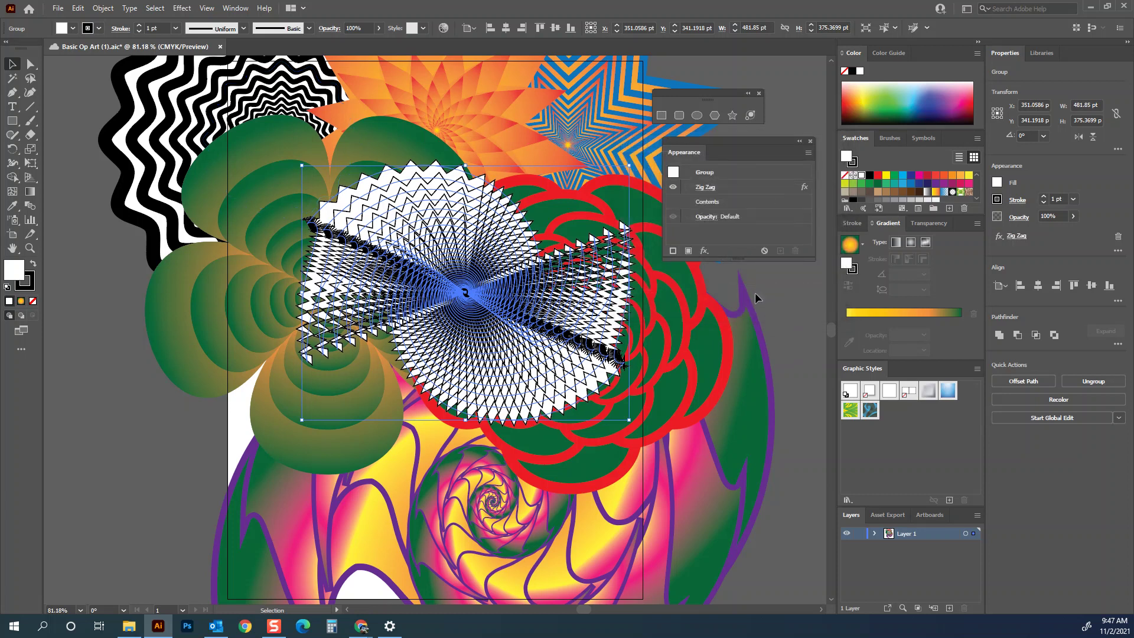
click(792, 306)
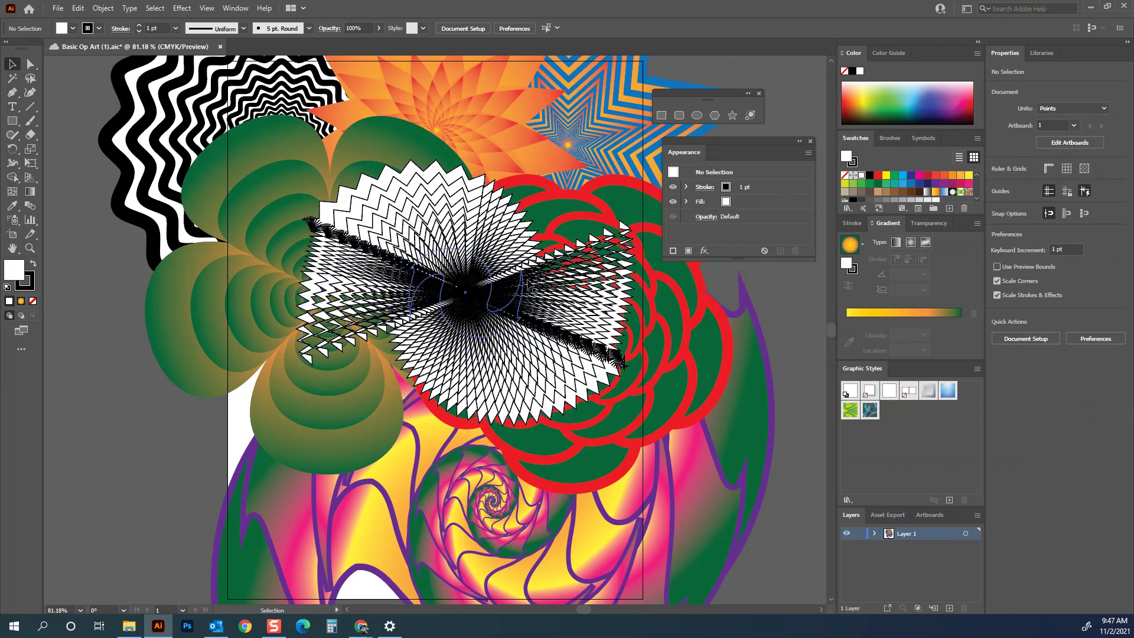
Step: Remove the twisted group's stroke and fill it with a radial white-to-black gradient
click(477, 301)
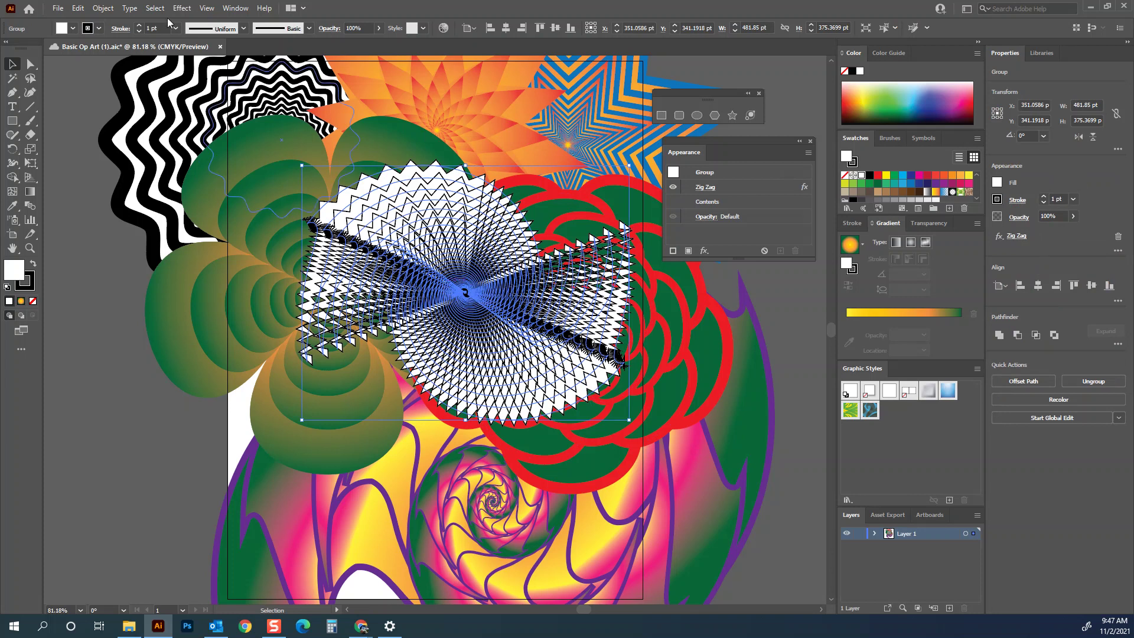
click(137, 31)
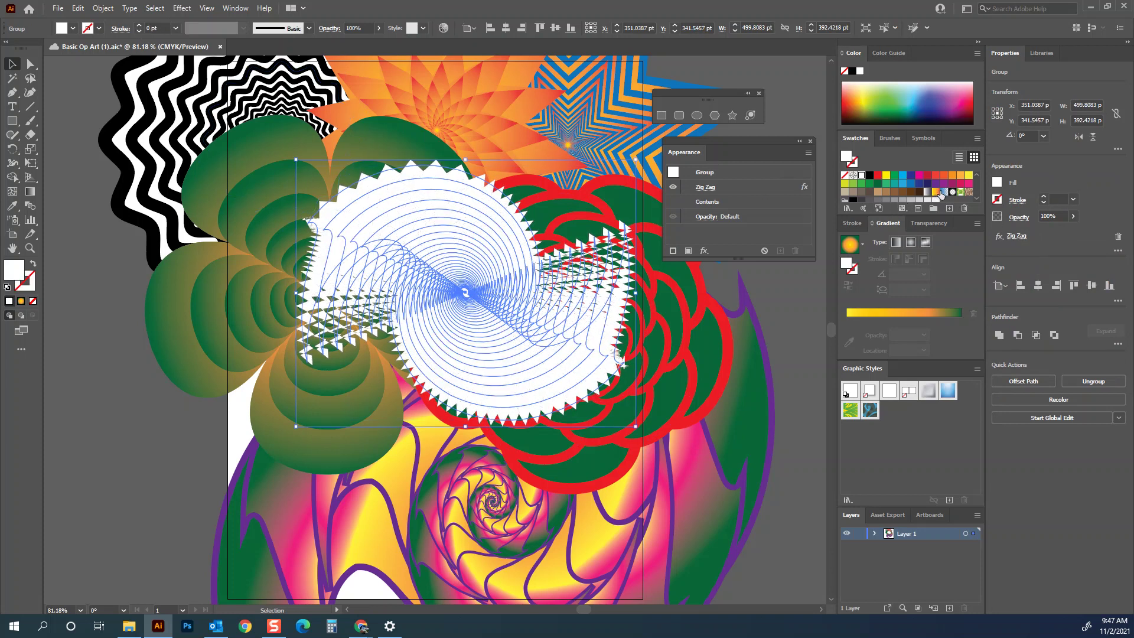
click(925, 193)
click(776, 292)
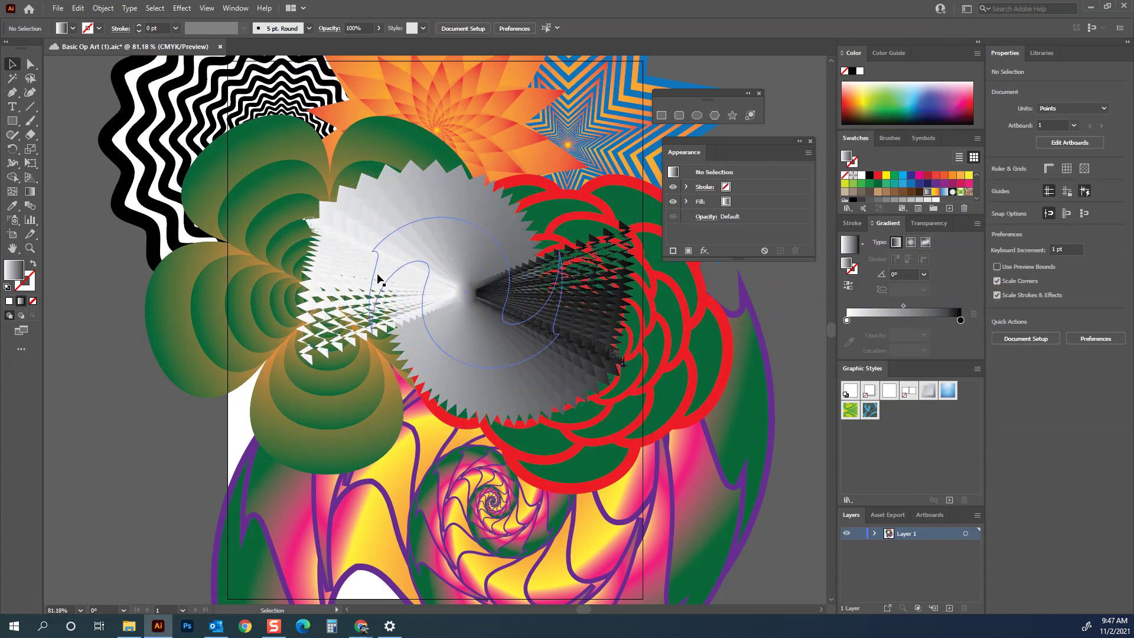
click(463, 294)
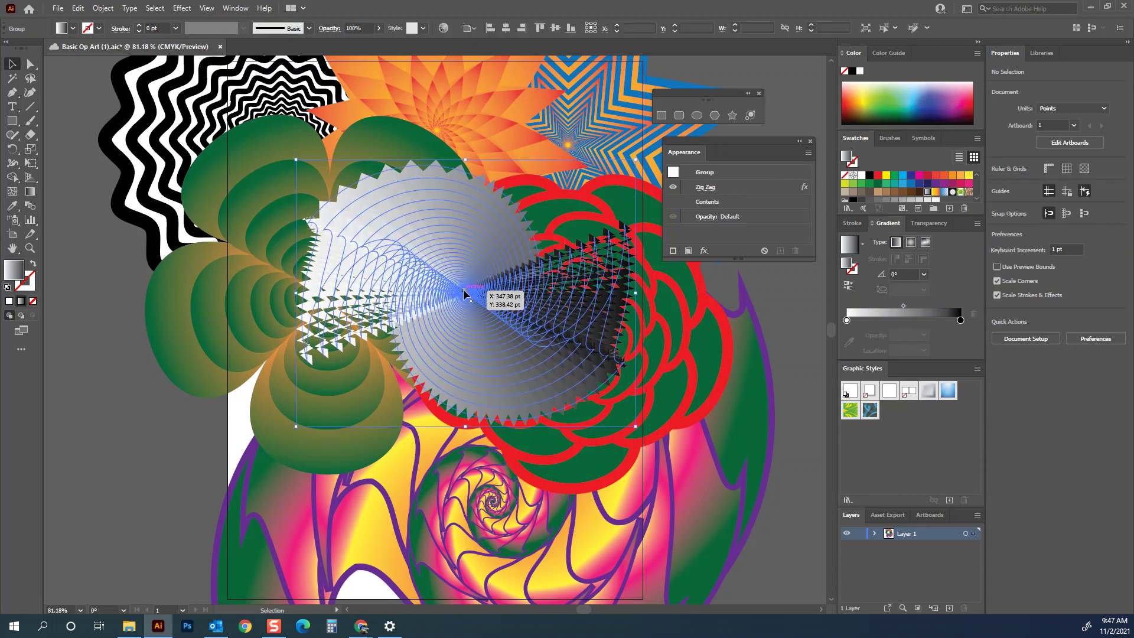
click(910, 242)
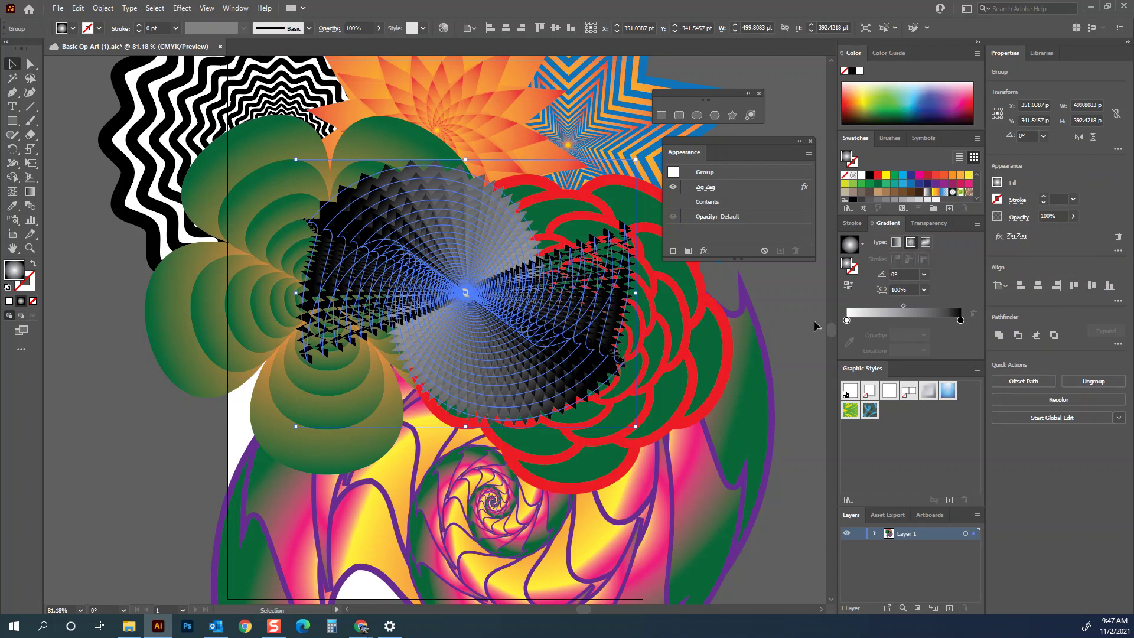
click(814, 321)
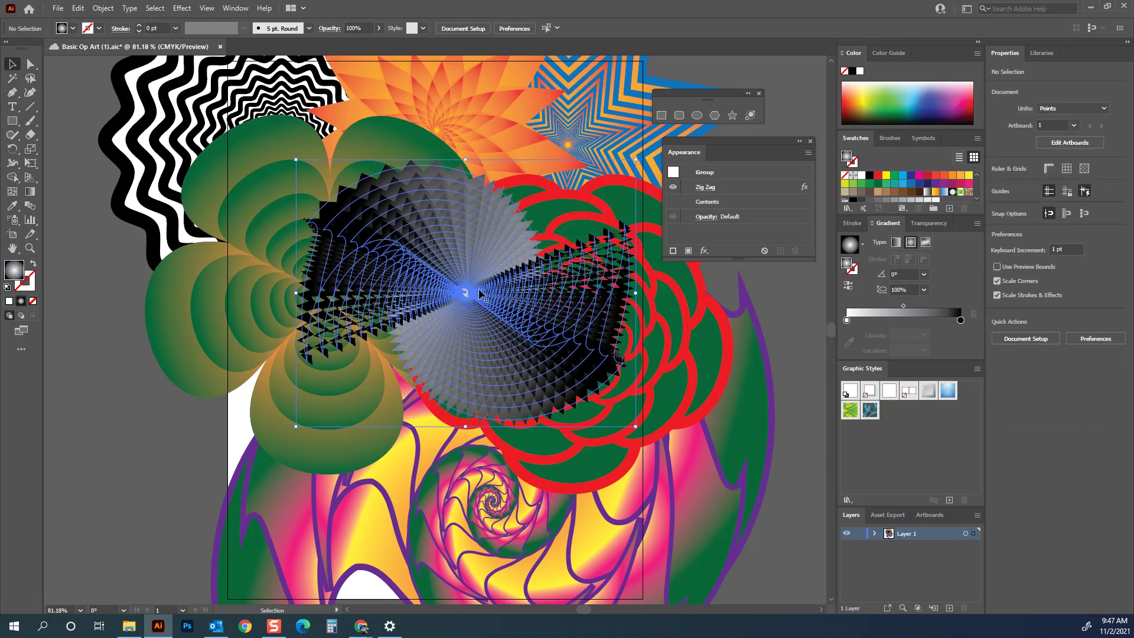
Step: Add colour stops to the twisted group's gradient, with yellow at about 43.9% and a blue stop right of it
click(480, 293)
click(896, 321)
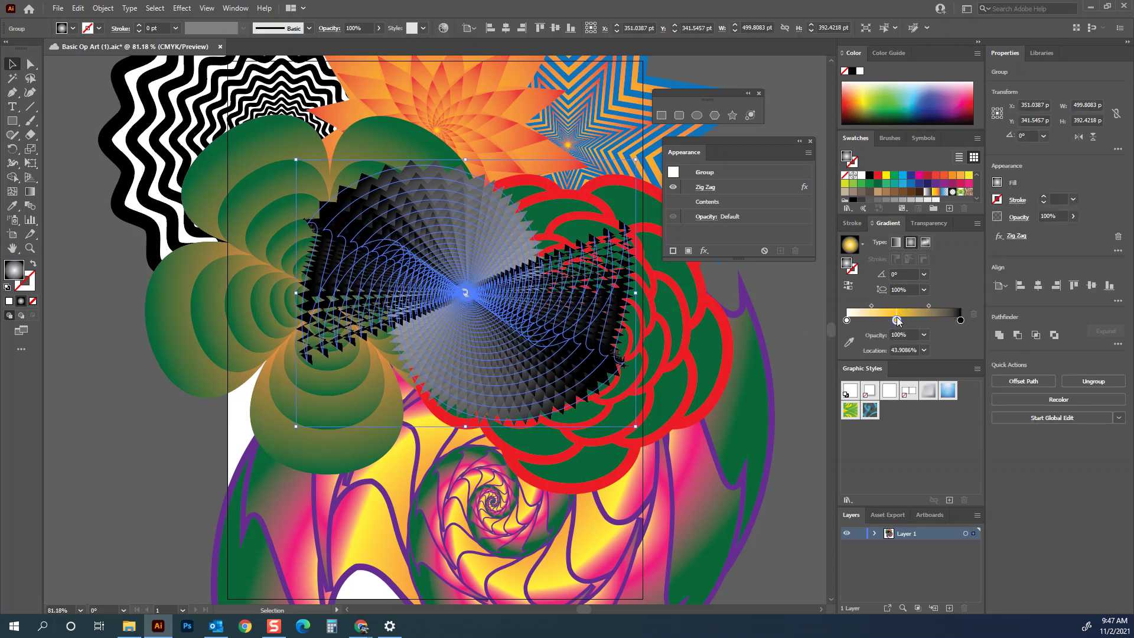
click(873, 322)
click(920, 322)
double_click(920, 321)
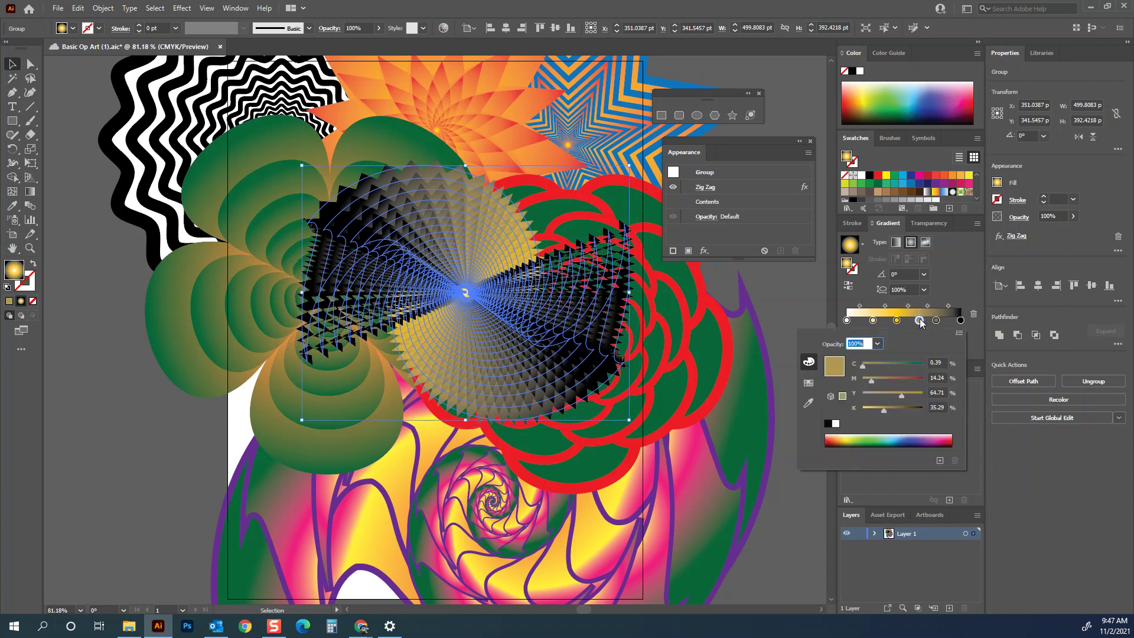
drag(864, 364, 864, 395)
Step: Recolour the gradient's black end stop green and move the white stop to about 52.8%, between yellow and blue
click(960, 321)
double_click(960, 321)
click(889, 437)
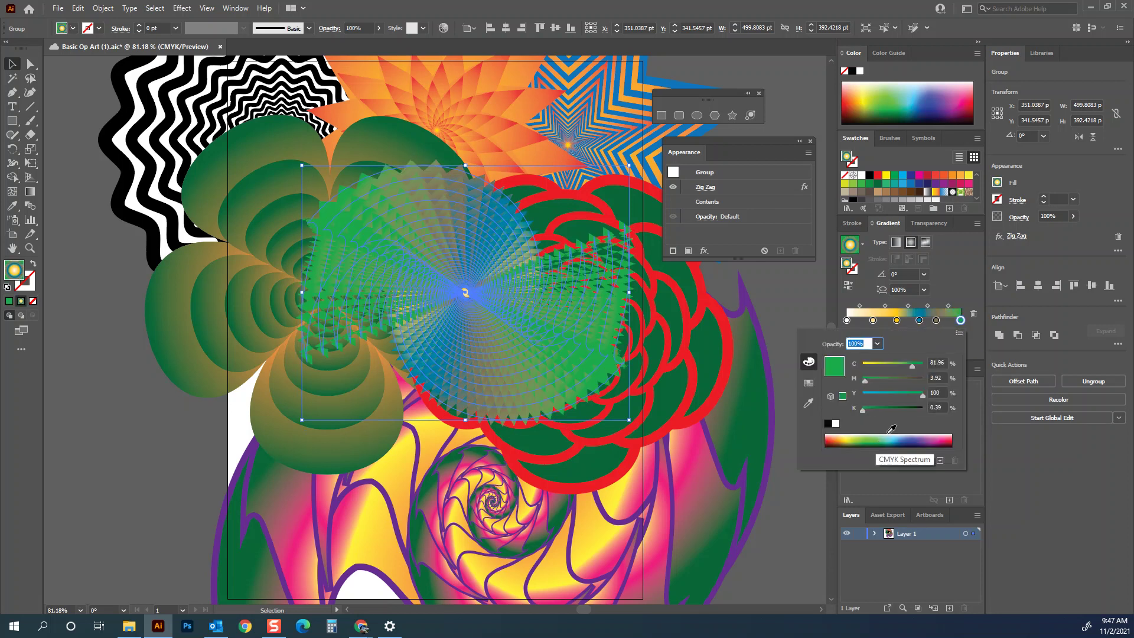
key(Escape)
drag(846, 320, 906, 320)
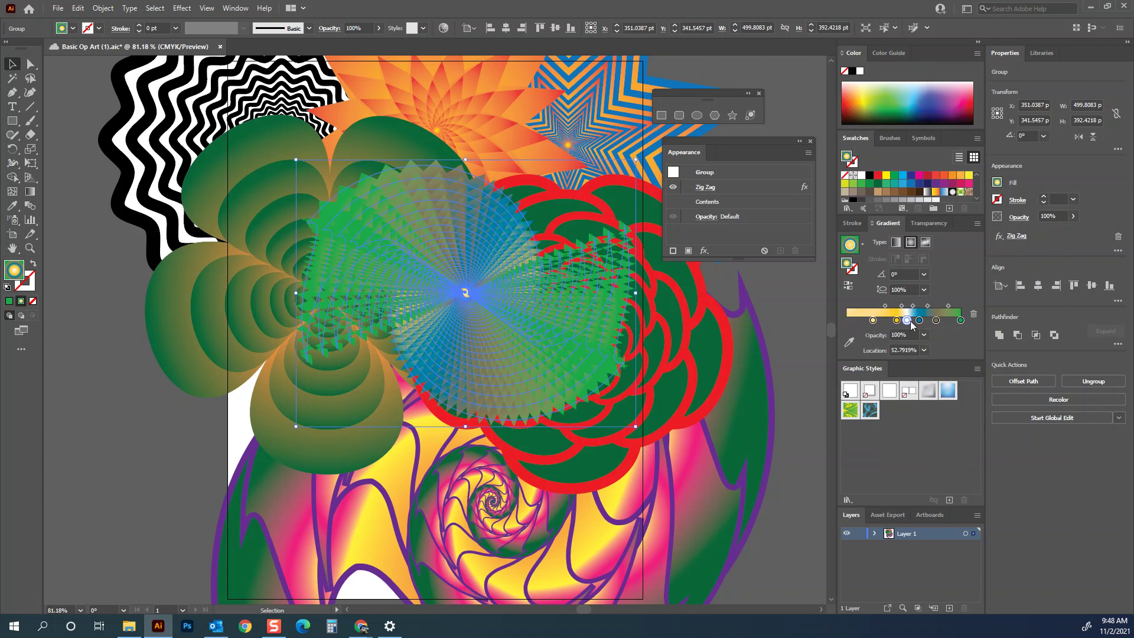
click(799, 310)
Step: Examine the zigzag group's centre and its gradient bands at close range
key(ctrl+equal)
key(ctrl+equal)
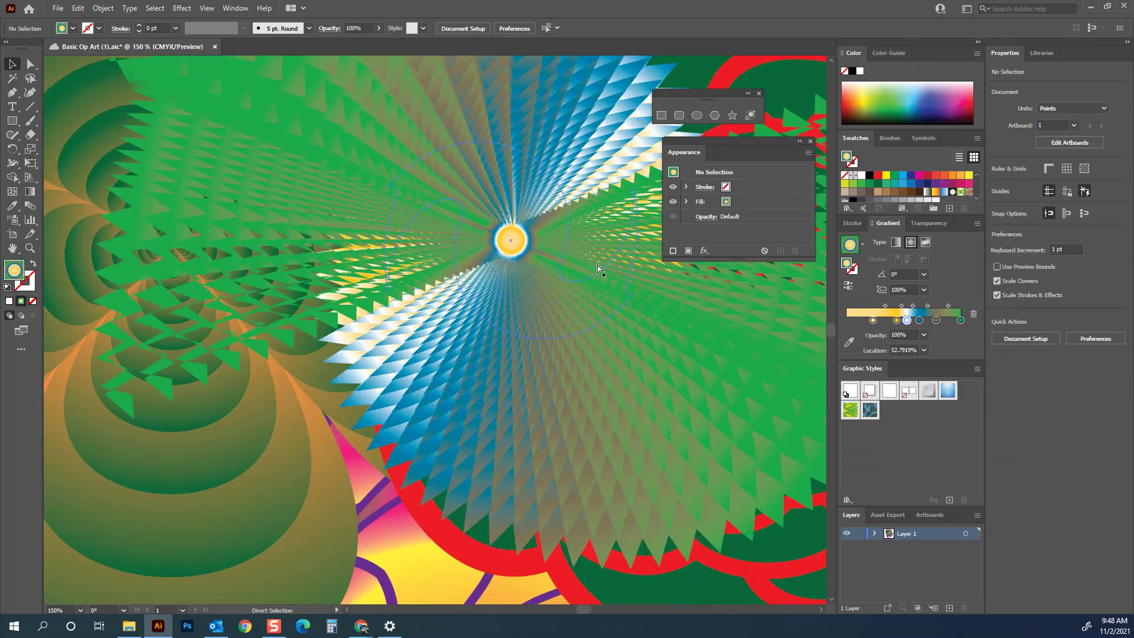
key(ctrl+equal)
key(ctrl+equal)
key(ctrl+equal)
key(ctrl+equal)
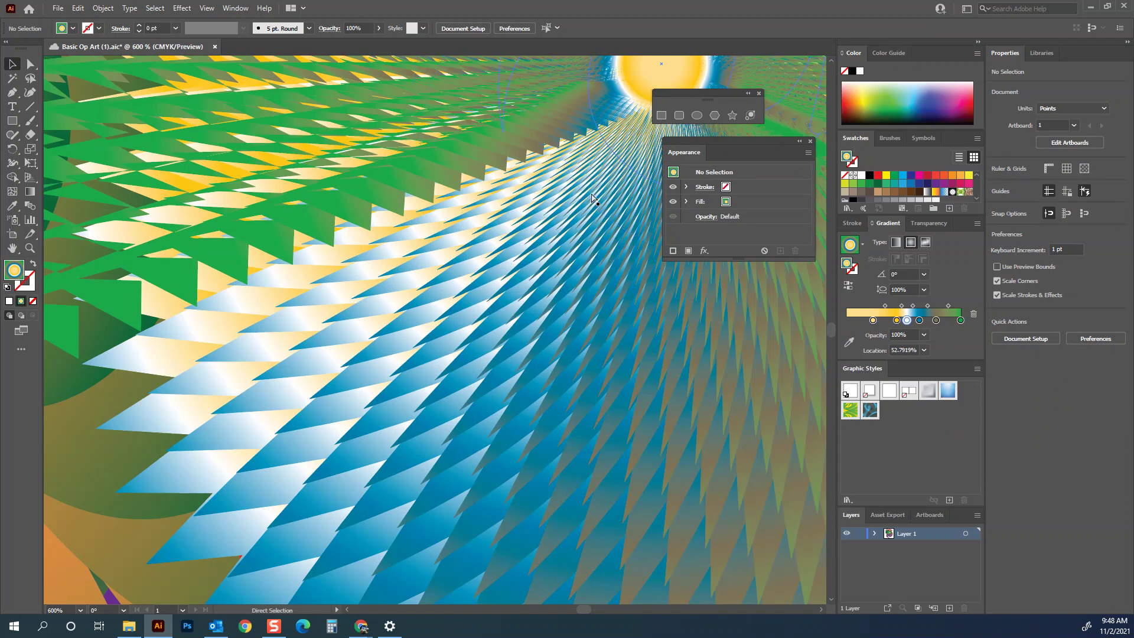
key(ctrl+minus)
drag(621, 169, 577, 228)
key(ctrl+minus)
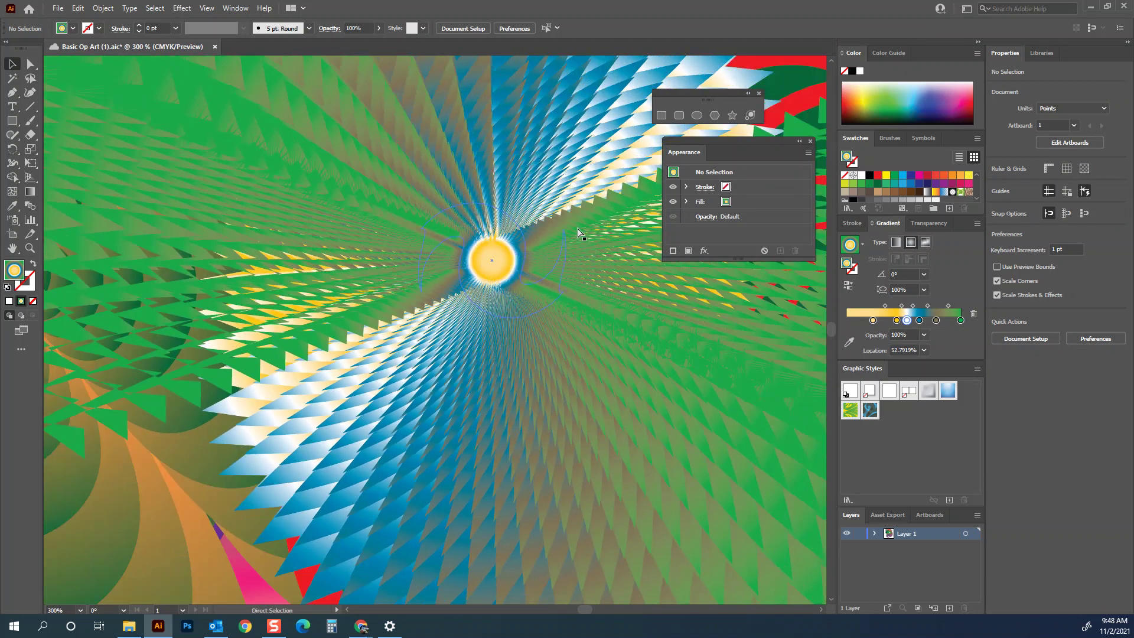
key(ctrl+minus)
Step: Delete the Zig Zag effect from the twisted group
click(514, 267)
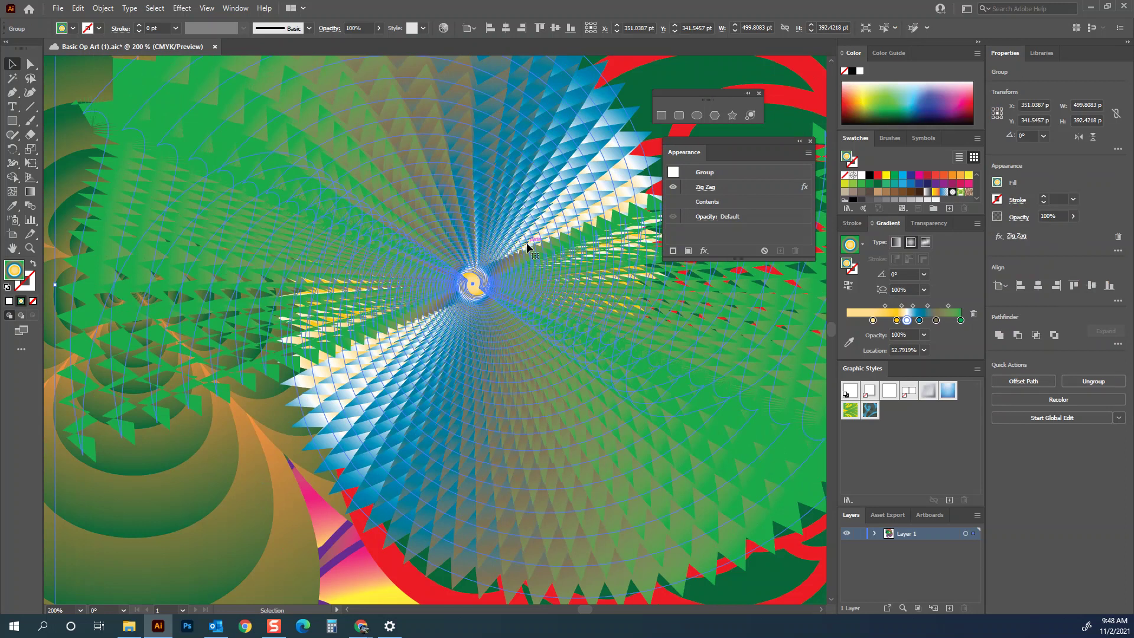
click(722, 188)
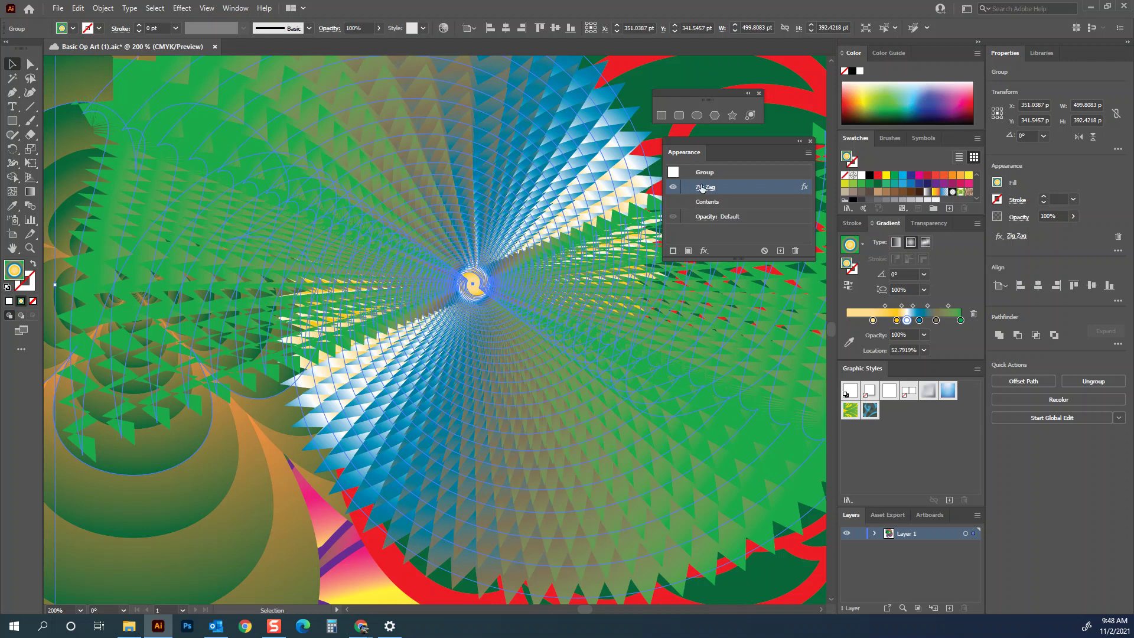
click(794, 251)
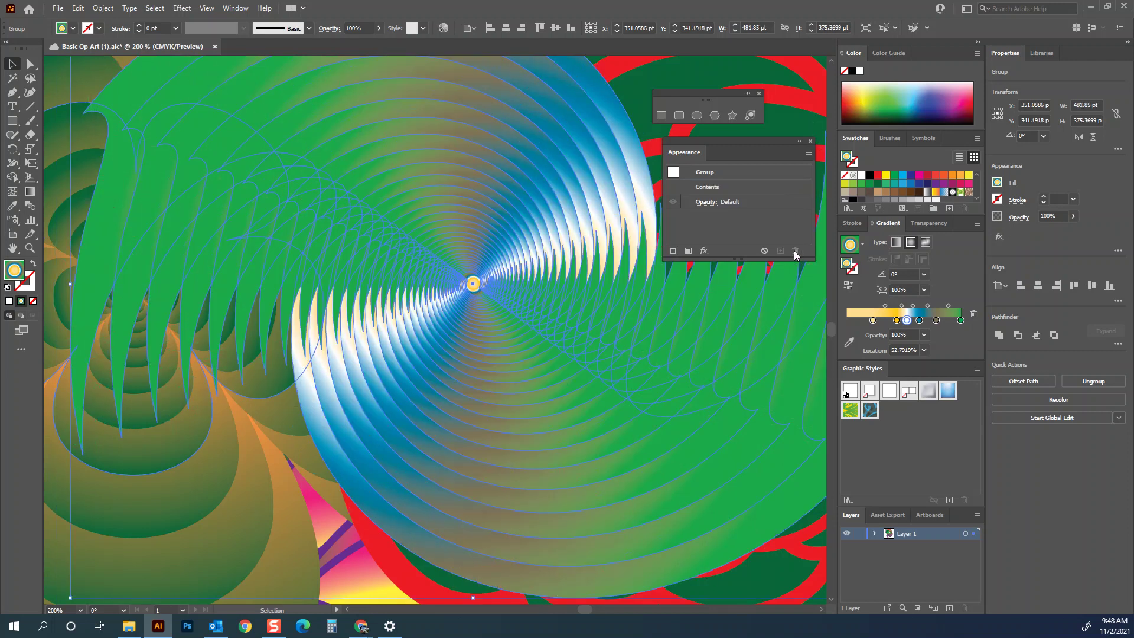
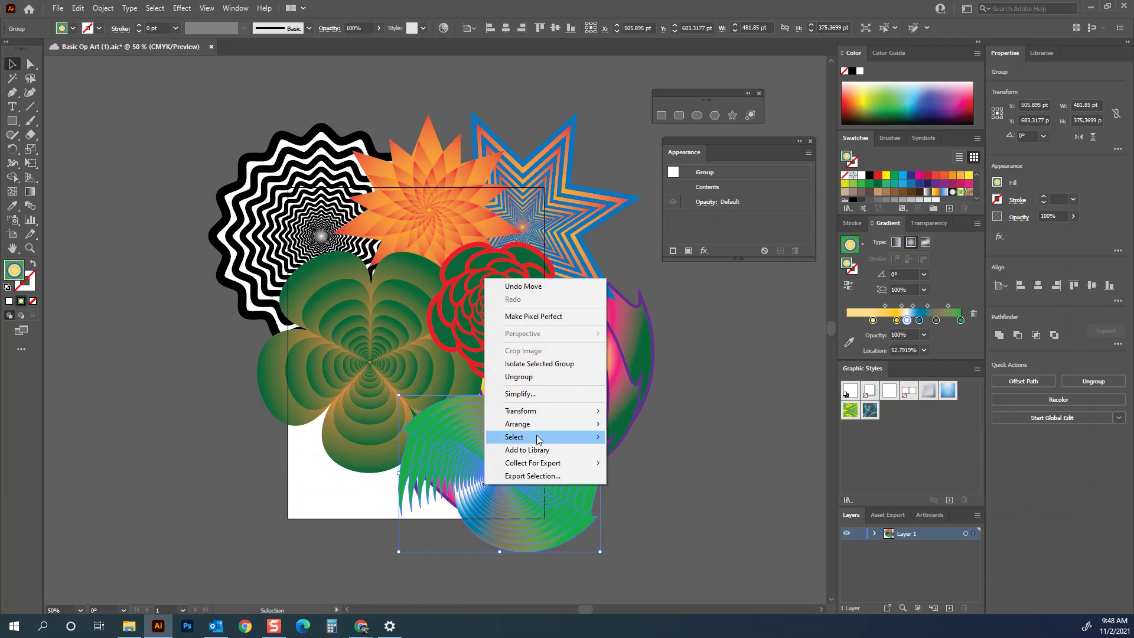
Step: Send the green and blue twisted group at the page's lower edge behind all other artwork and save the document
click(662, 462)
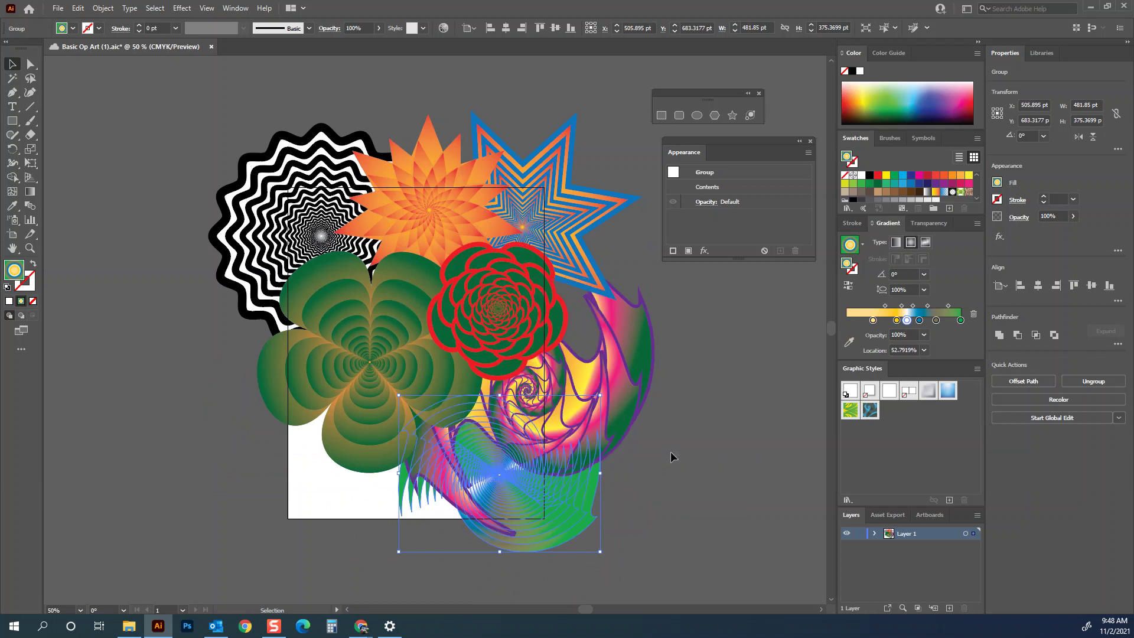
click(676, 449)
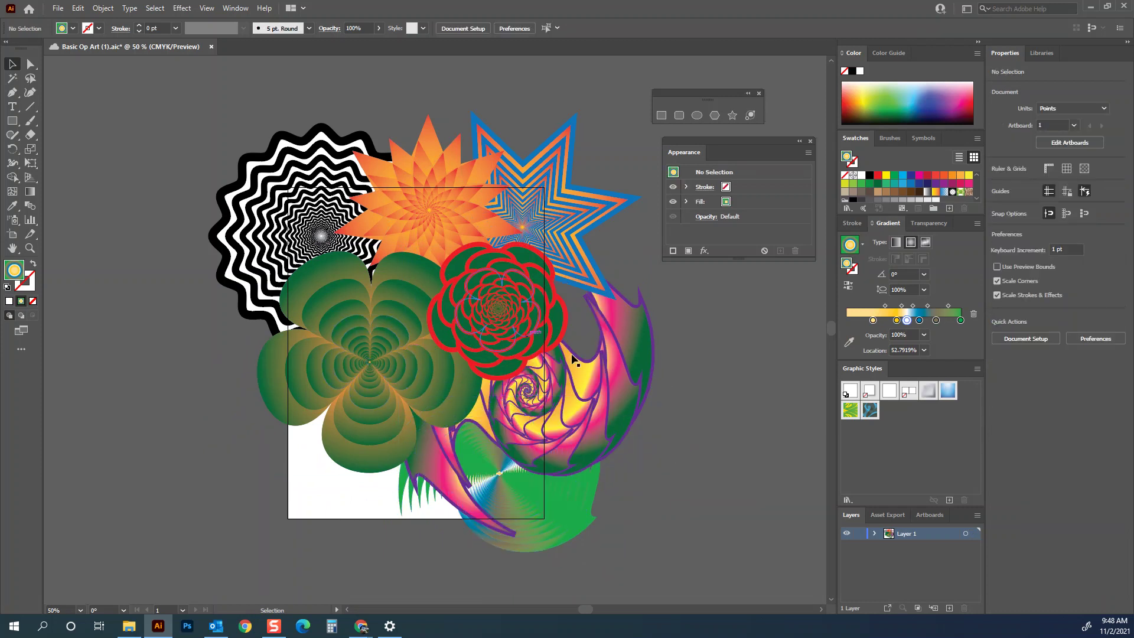
key(ctrl)
key(ctrl+s)
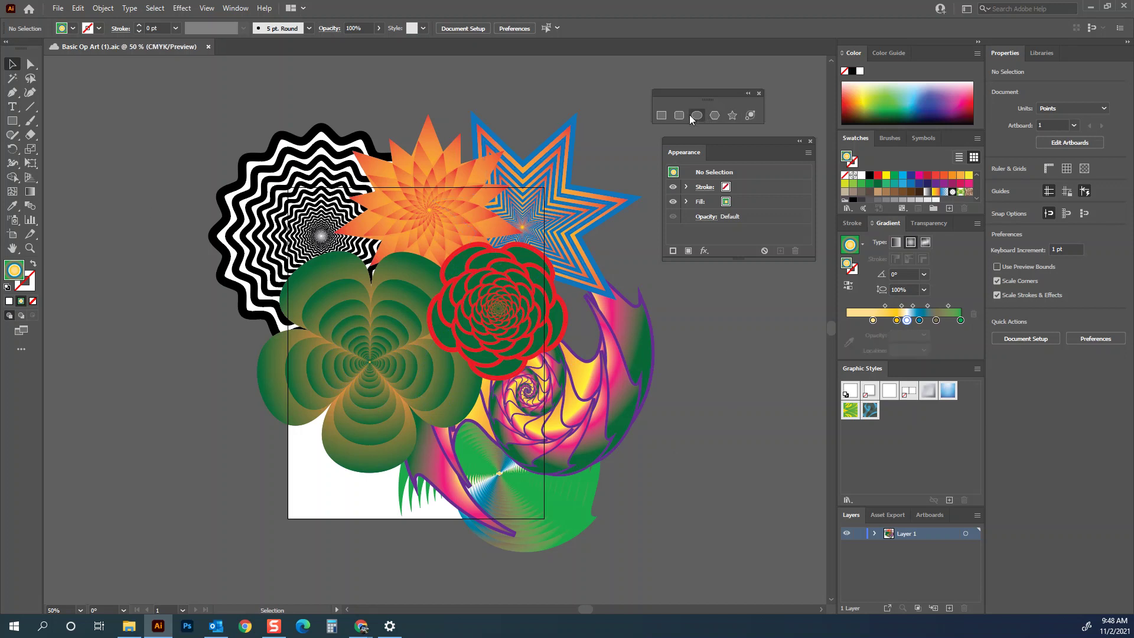
Step: Draw a many-pointed gradient star over the page's lower-left corner and enlarge it to about 560 pt wide
click(732, 116)
drag(322, 475, 278, 402)
key(Up)
key(Up)
key(Up)
key(Up)
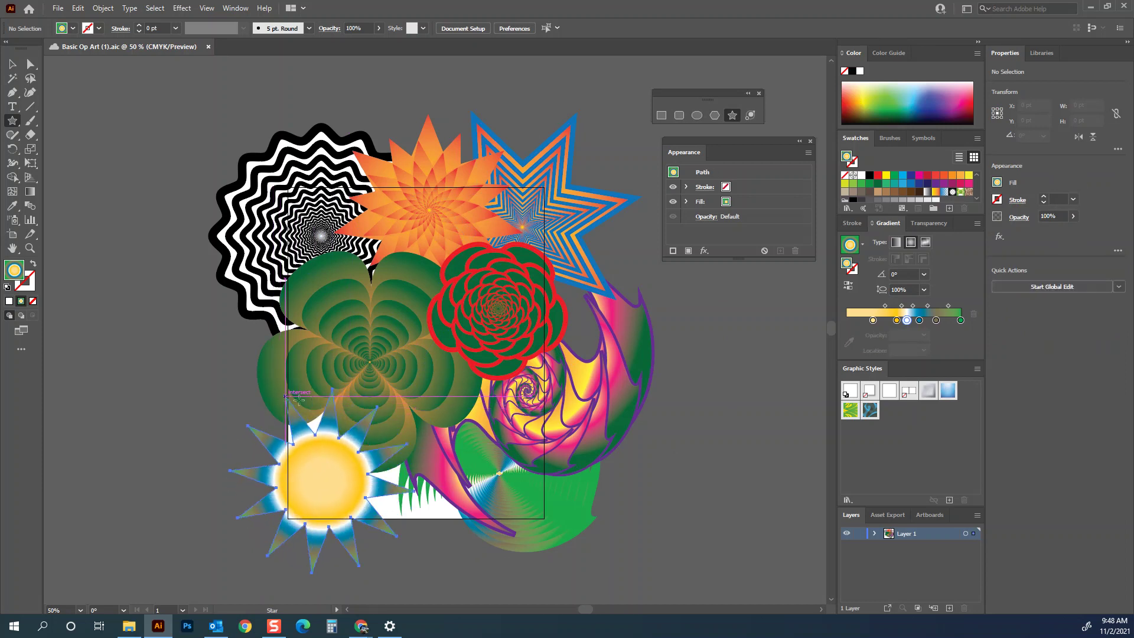
key(v)
drag(296, 468, 316, 448)
drag(242, 387, 214, 366)
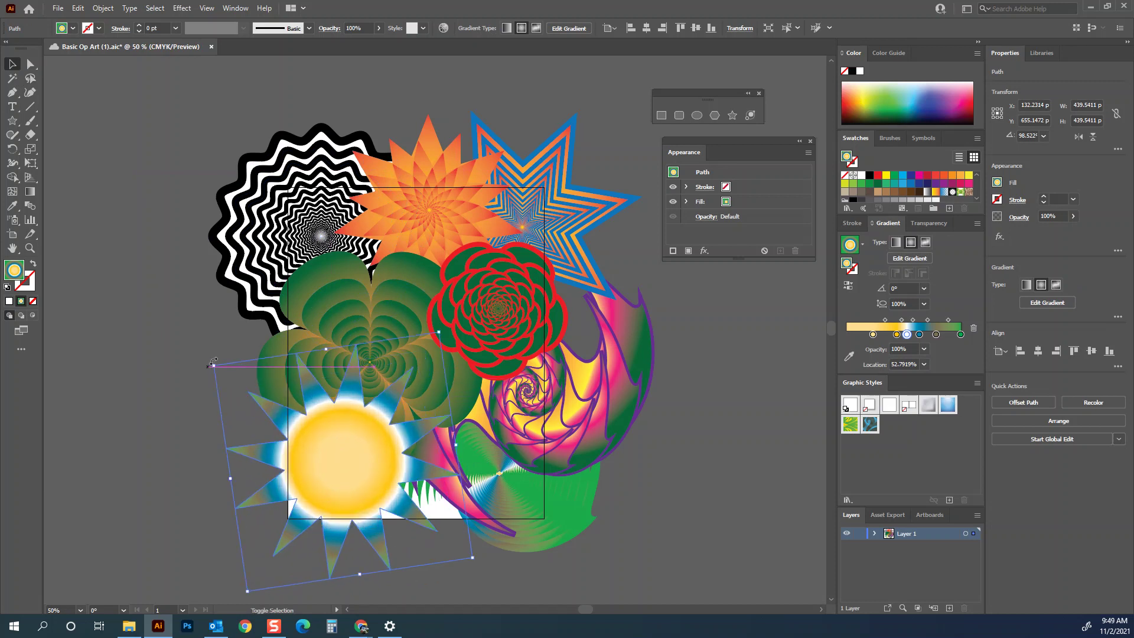
Step: Apply a Twist effect with a 30° angle to the star
click(177, 8)
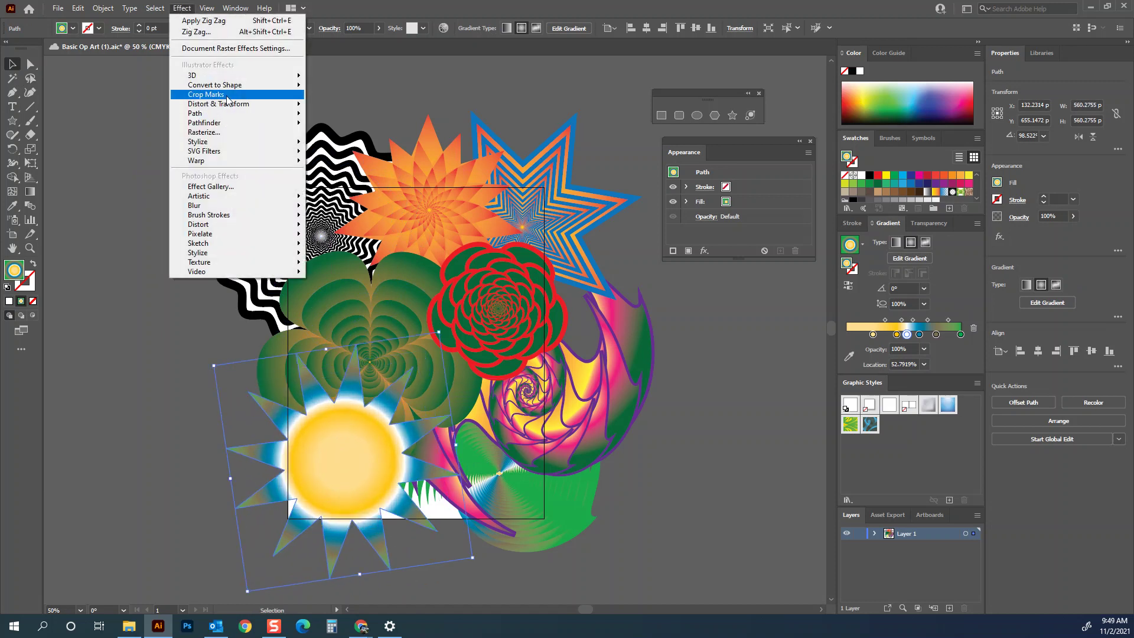
mouse_move(226, 109)
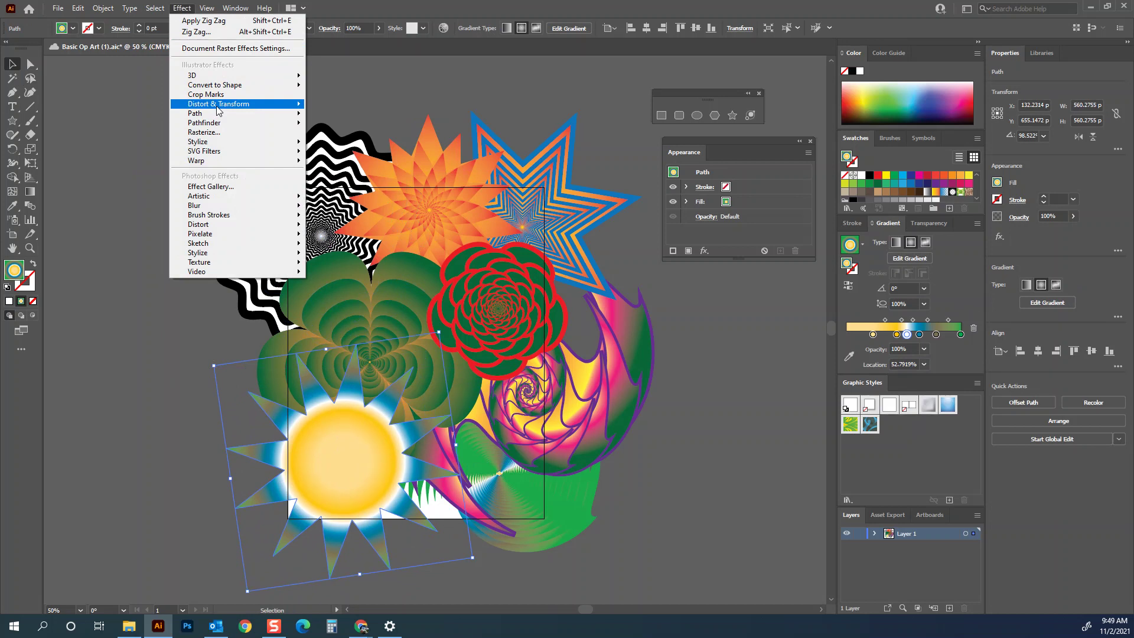
mouse_move(265, 106)
click(363, 170)
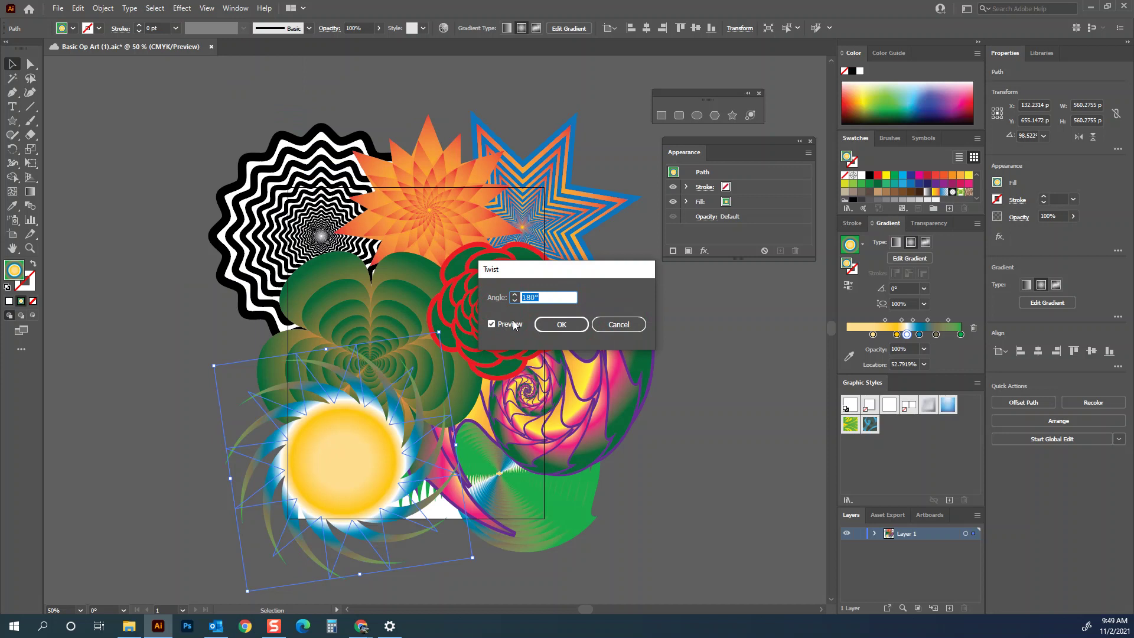
text(30)
key(Tab)
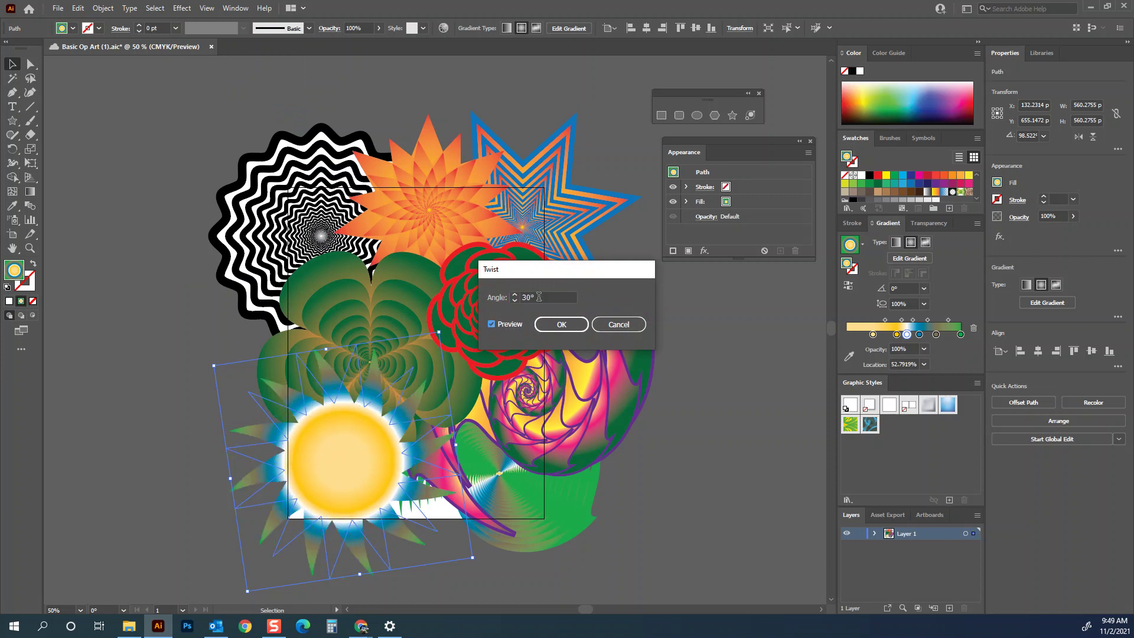
click(561, 324)
Step: Reposition the twisted star over the page's lower-left corner and expand its appearance
drag(374, 434, 729, 416)
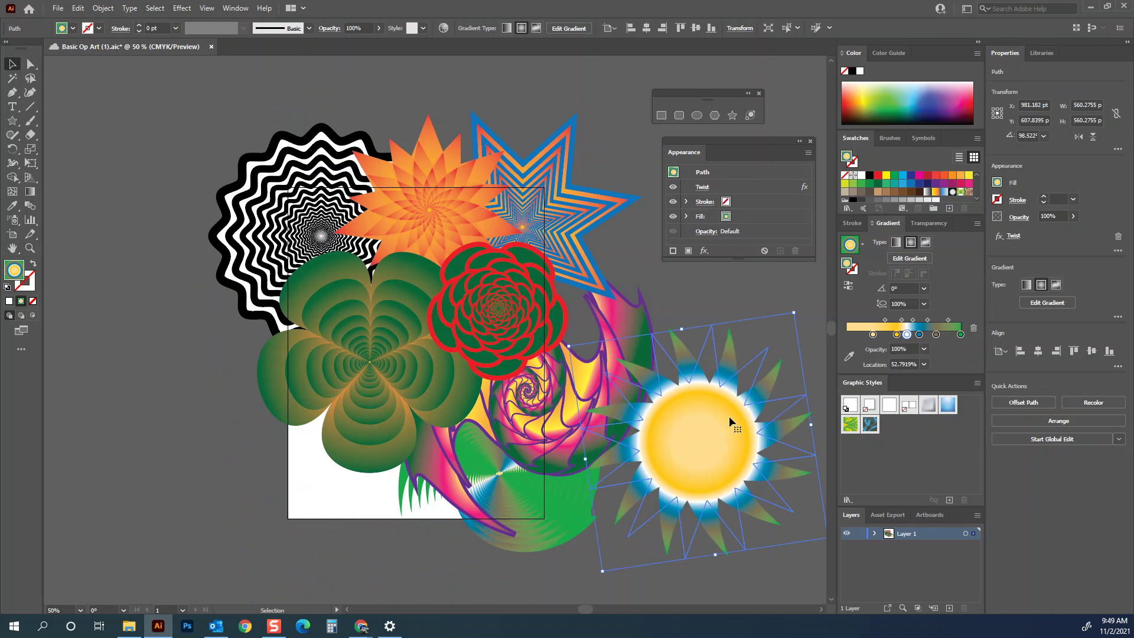
drag(662, 430, 385, 469)
click(103, 8)
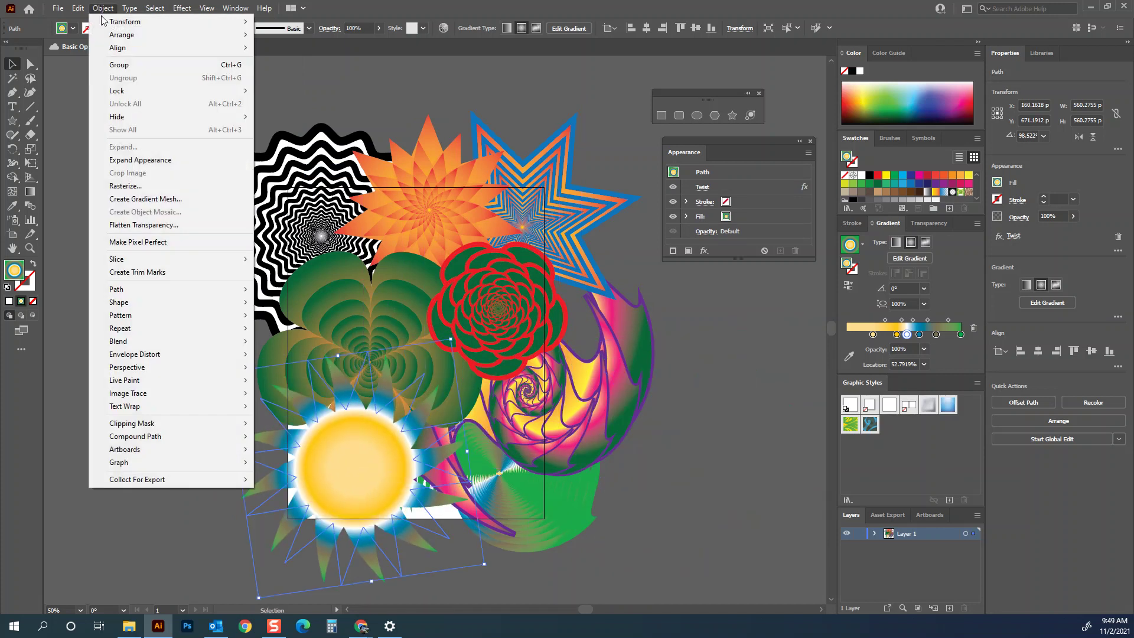
click(140, 158)
Step: Make a copy of the star scaled uniformly to 80% and repeat the transformation until the copies fill its centre
right_click(383, 430)
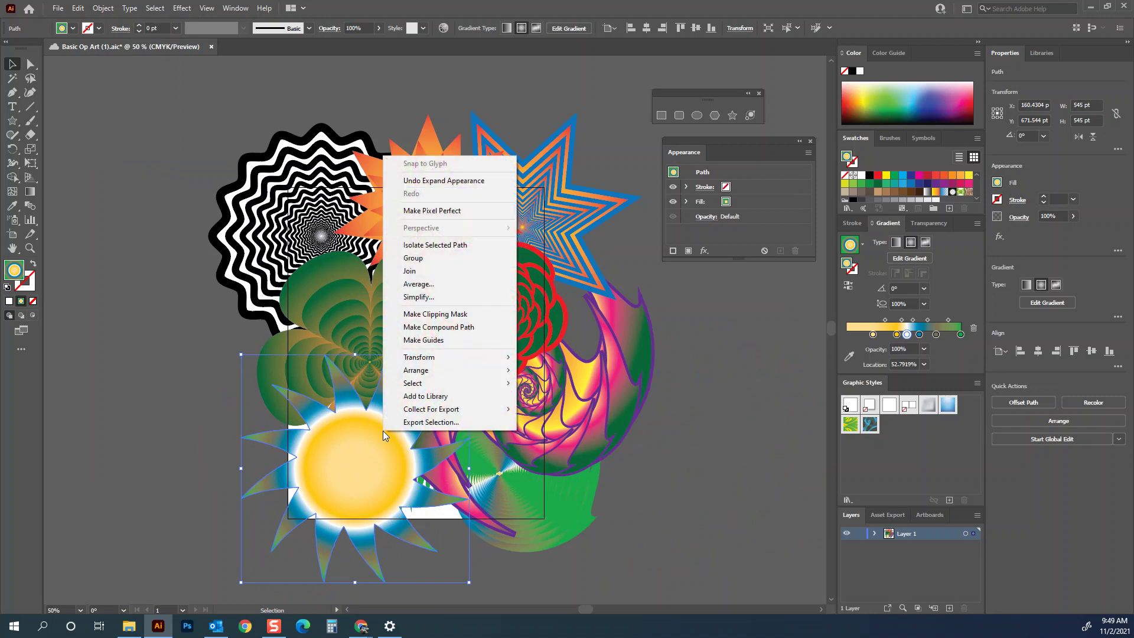
mouse_move(429, 362)
click(574, 413)
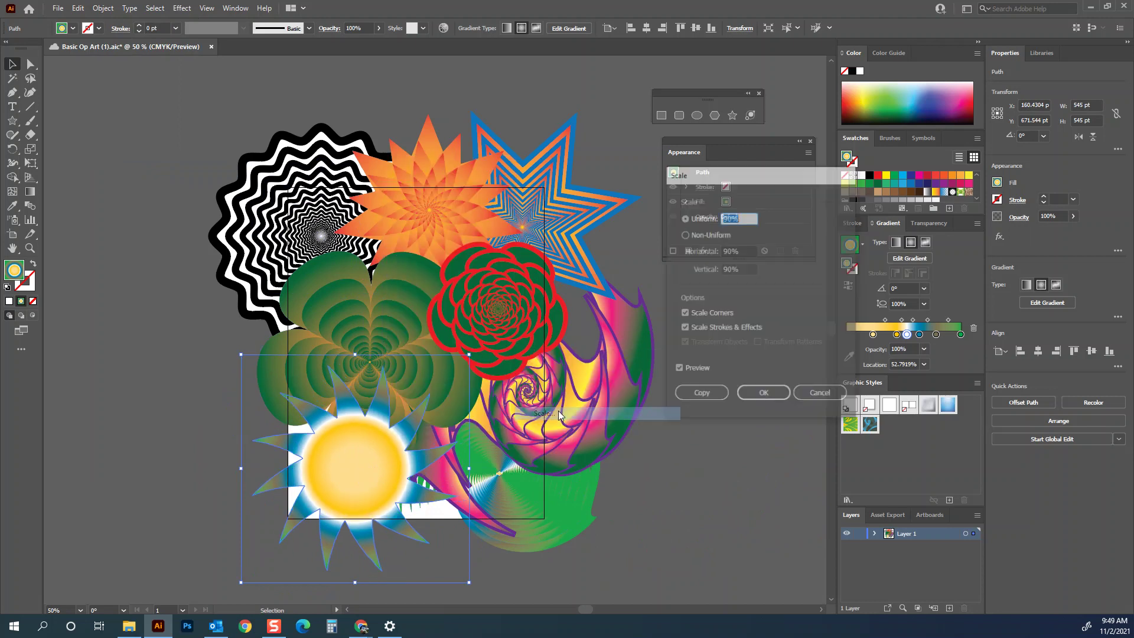
text(80)
click(699, 395)
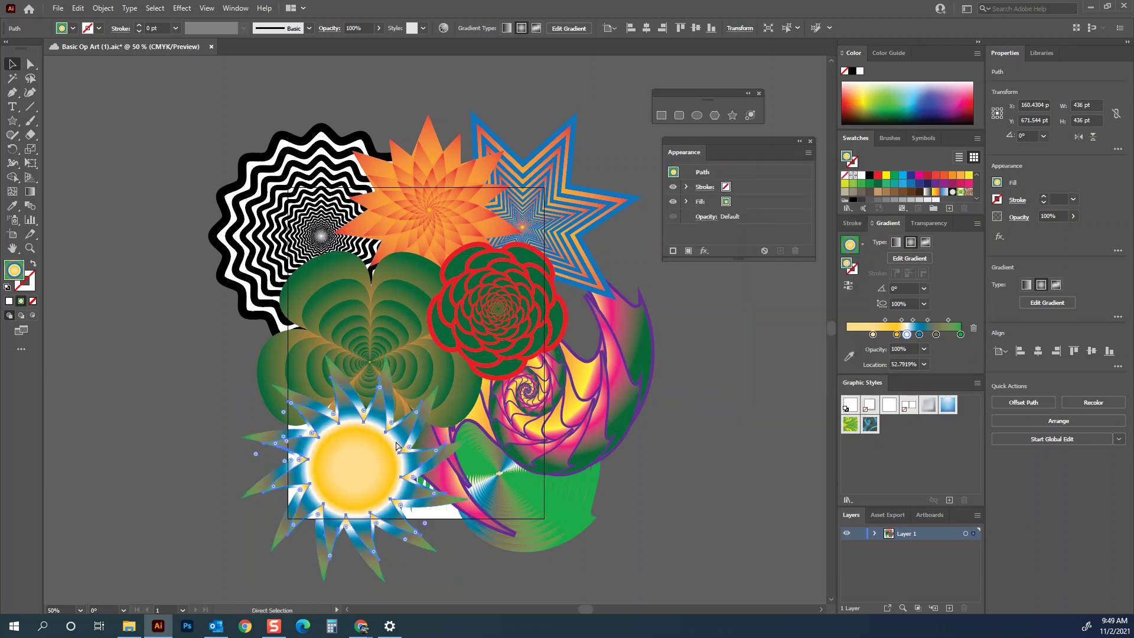
key(a)
key(ctrl+d)
key(ctrl+d)
key(ctrl+d)
key(ctrl+d)
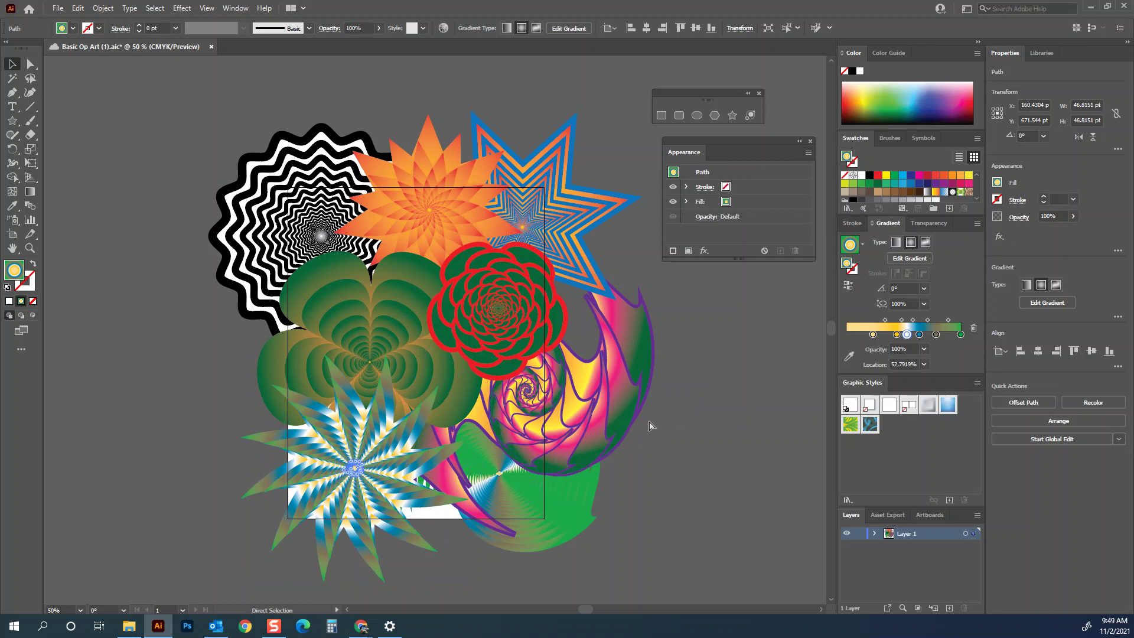
key(v)
click(228, 453)
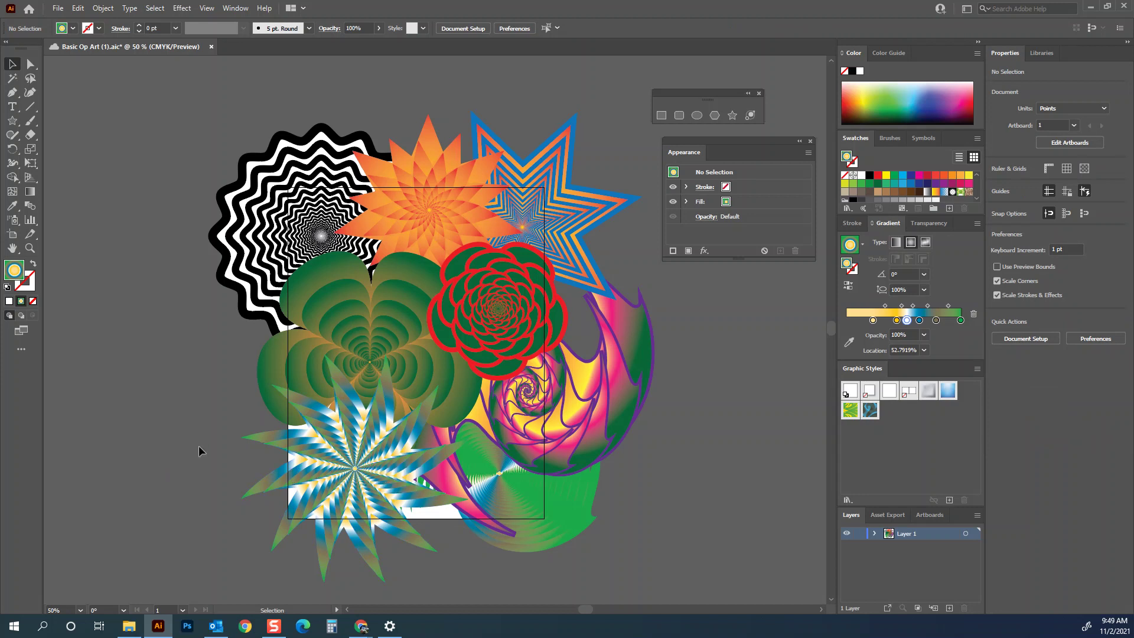
Step: Select the nested star copies by matching fill and stroke, exclude the green twisted group, and group the copies
drag(210, 464, 373, 505)
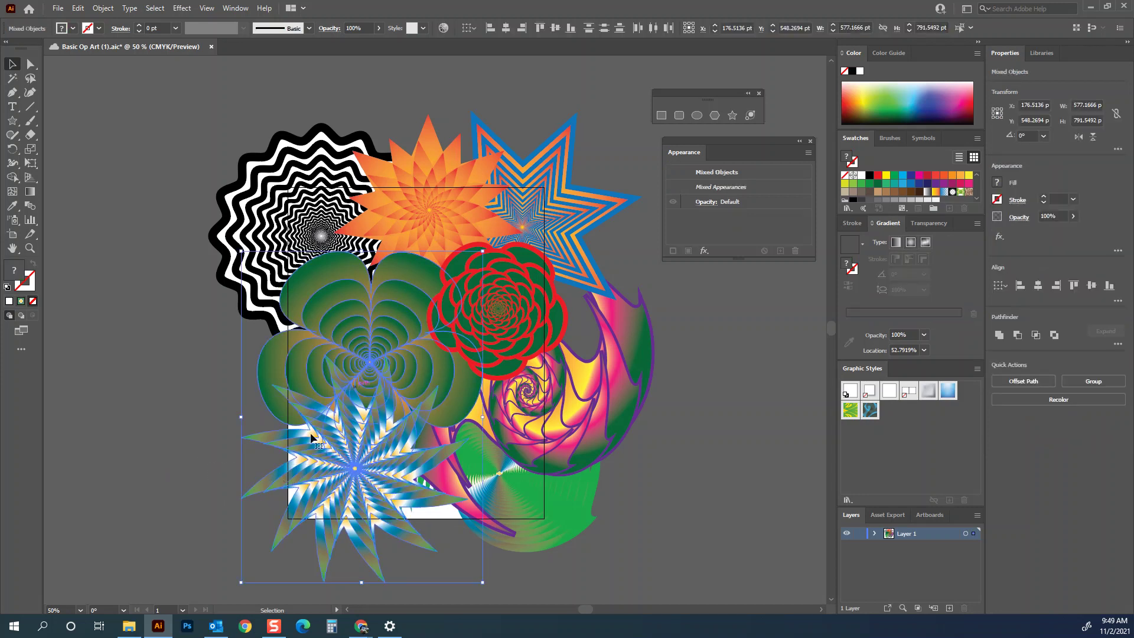
click(194, 480)
click(266, 437)
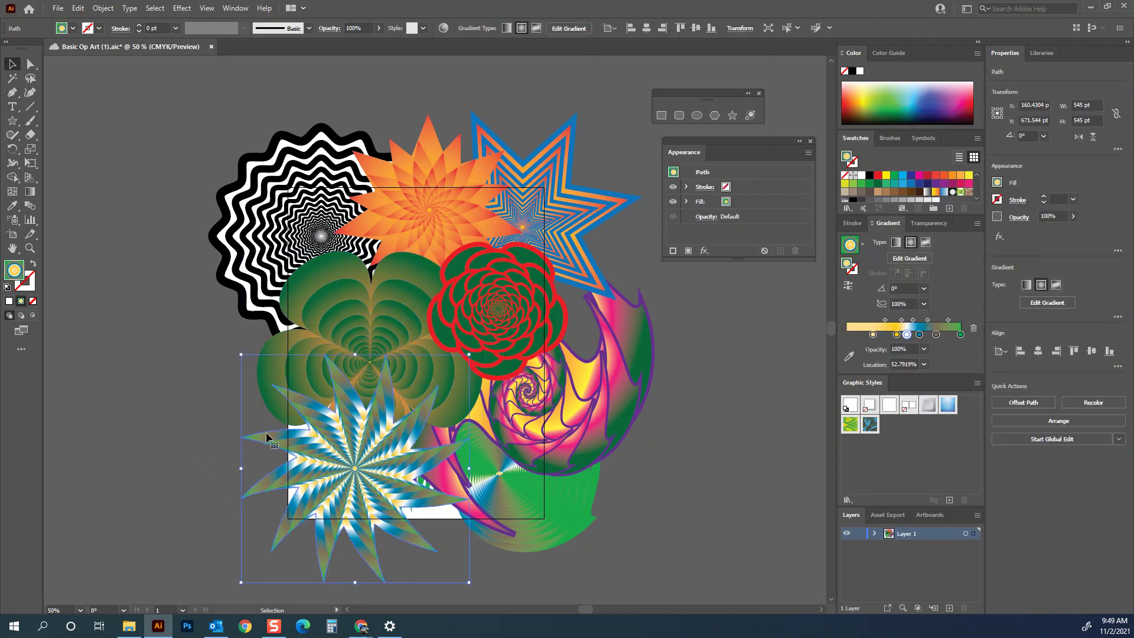
click(156, 8)
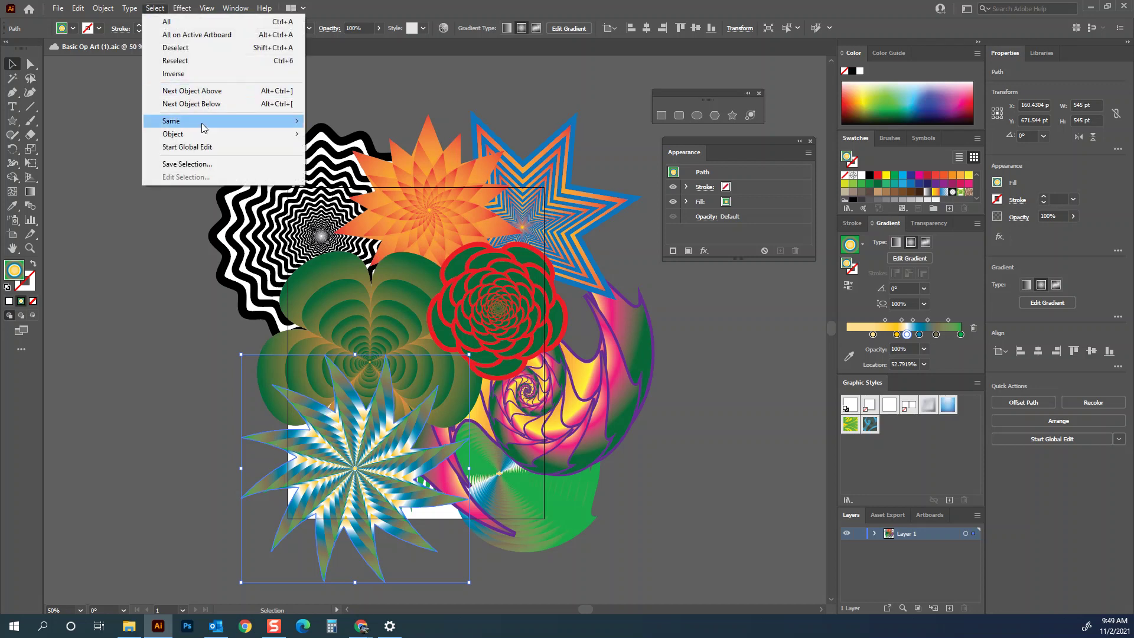
mouse_move(246, 121)
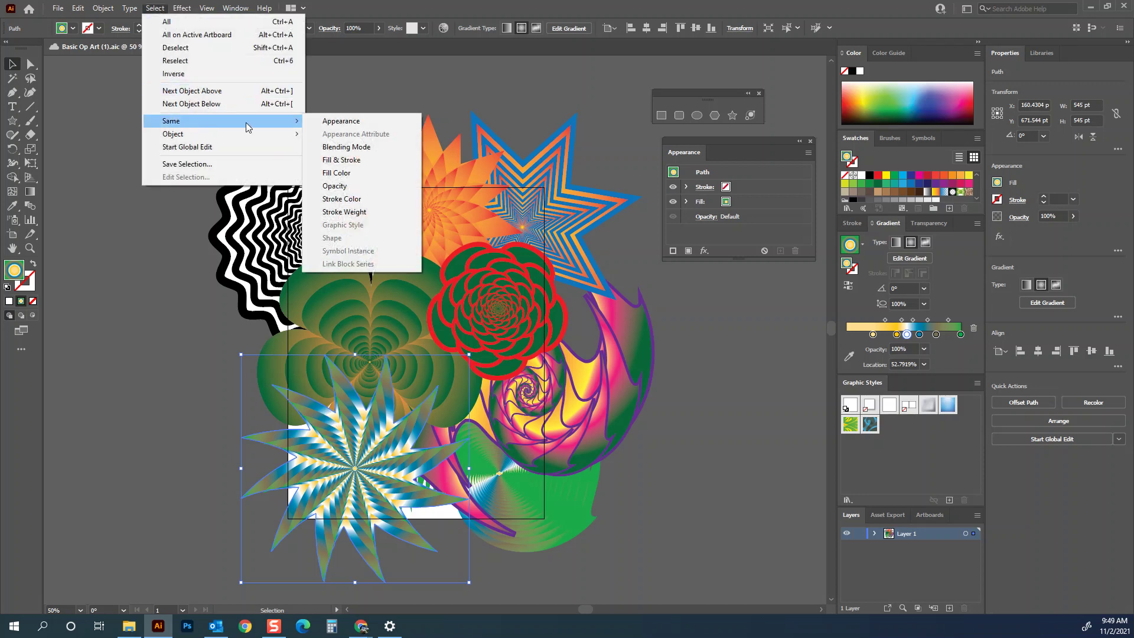
click(343, 160)
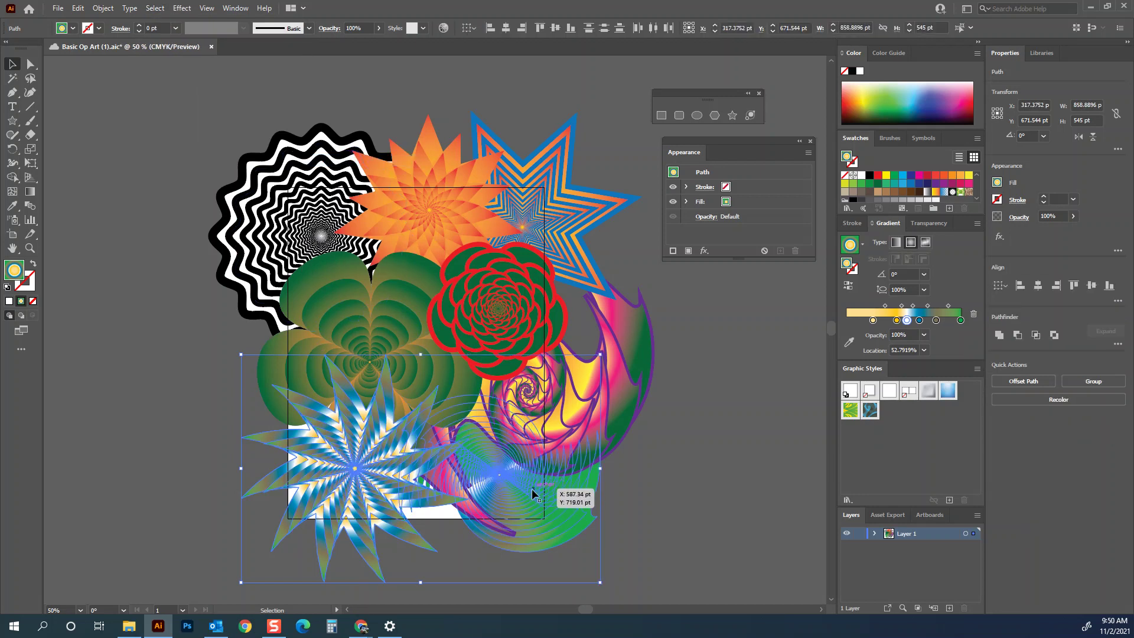
shift+click(505, 473)
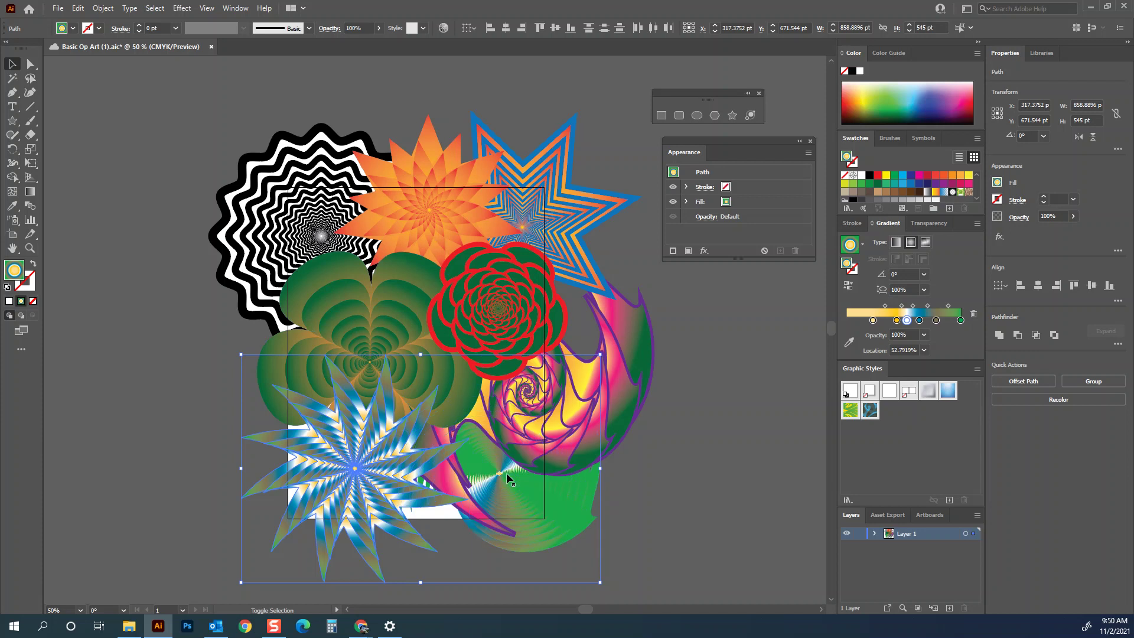
mouse_move(344, 468)
mouse_down()
mouse_move(318, 492)
mouse_move(318, 462)
mouse_move(349, 486)
mouse_move(342, 473)
mouse_up()
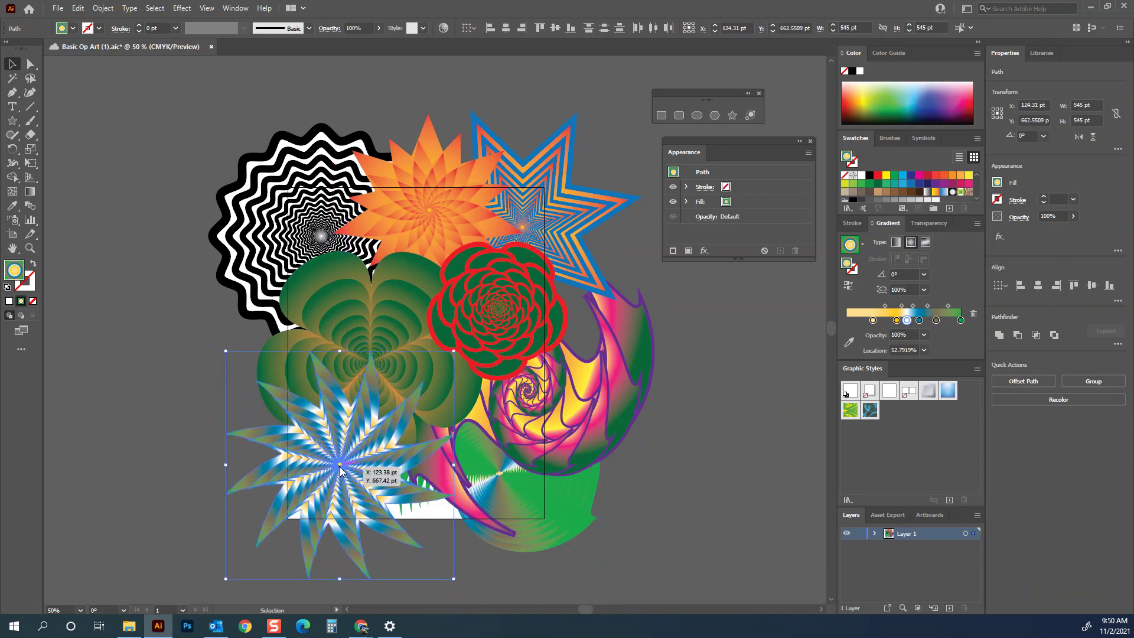
right_click(342, 472)
click(396, 292)
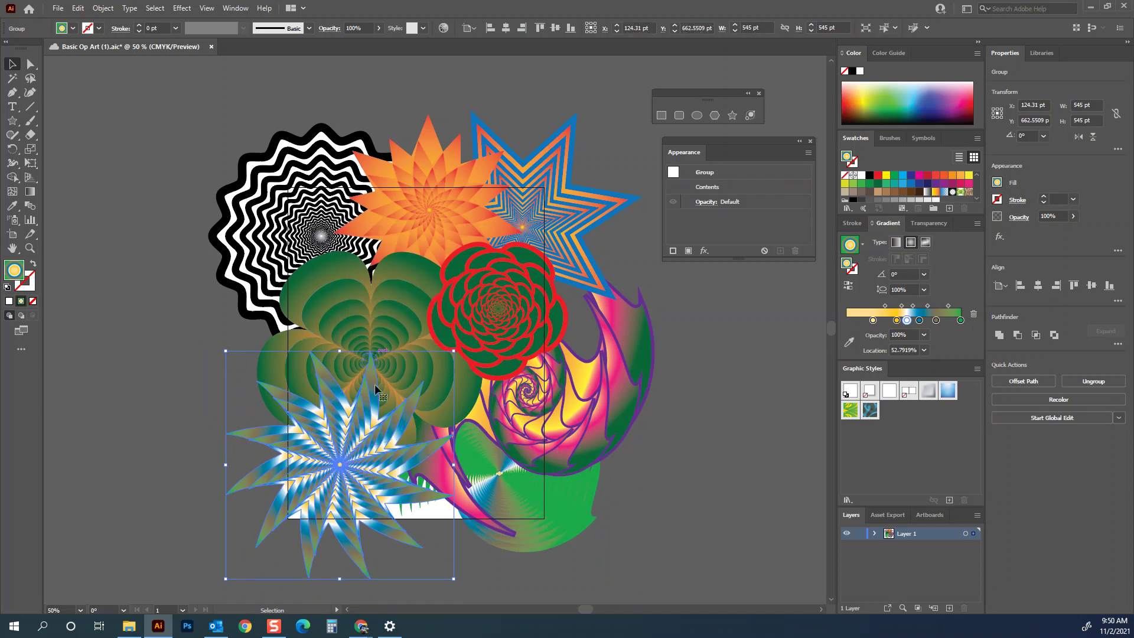
click(651, 487)
Step: Enlarge the star group to about 658 pt wide and position it over the page's lower-left corner
drag(355, 472, 384, 484)
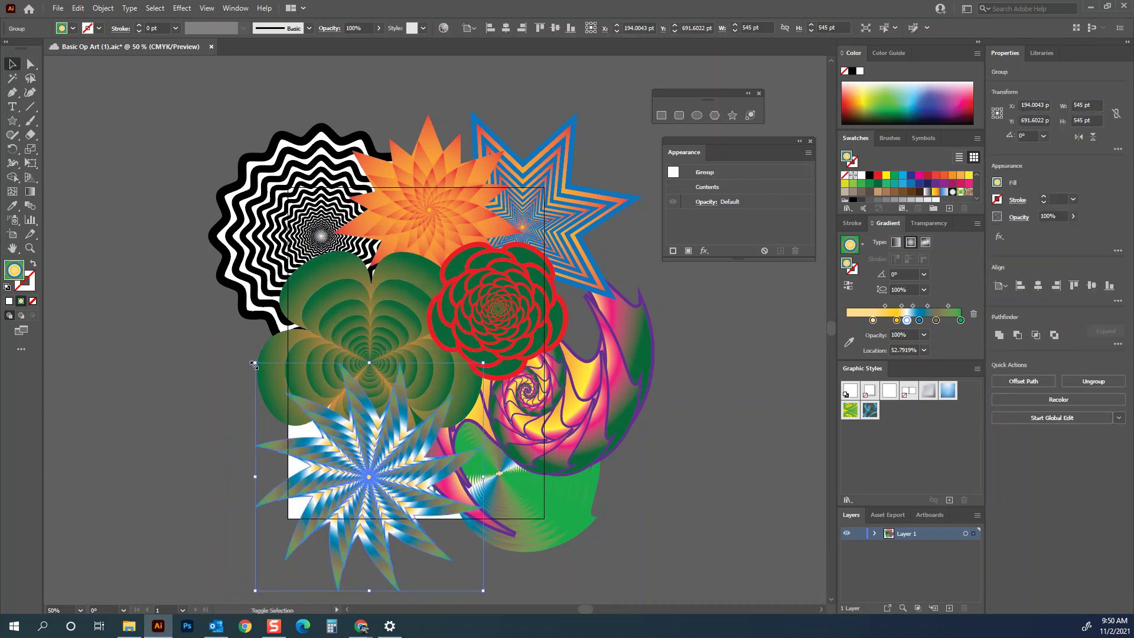
drag(255, 362, 231, 339)
drag(384, 456, 361, 448)
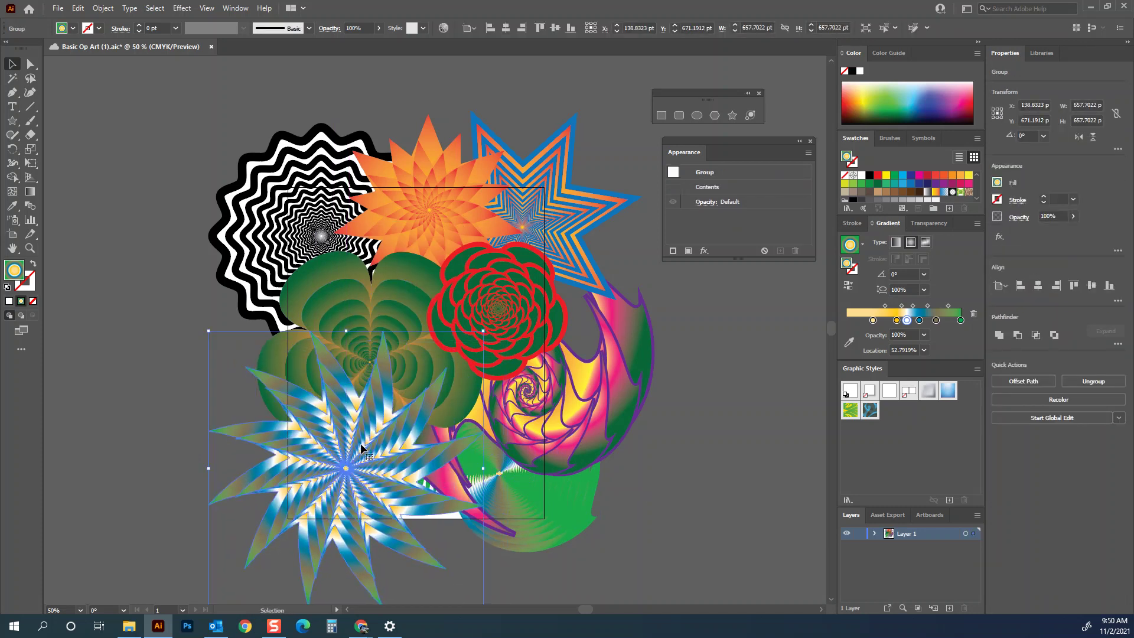
Step: Send the star group and the green clover-shaped group behind all other artwork, with the clover rearmost
right_click(361, 448)
mouse_move(400, 385)
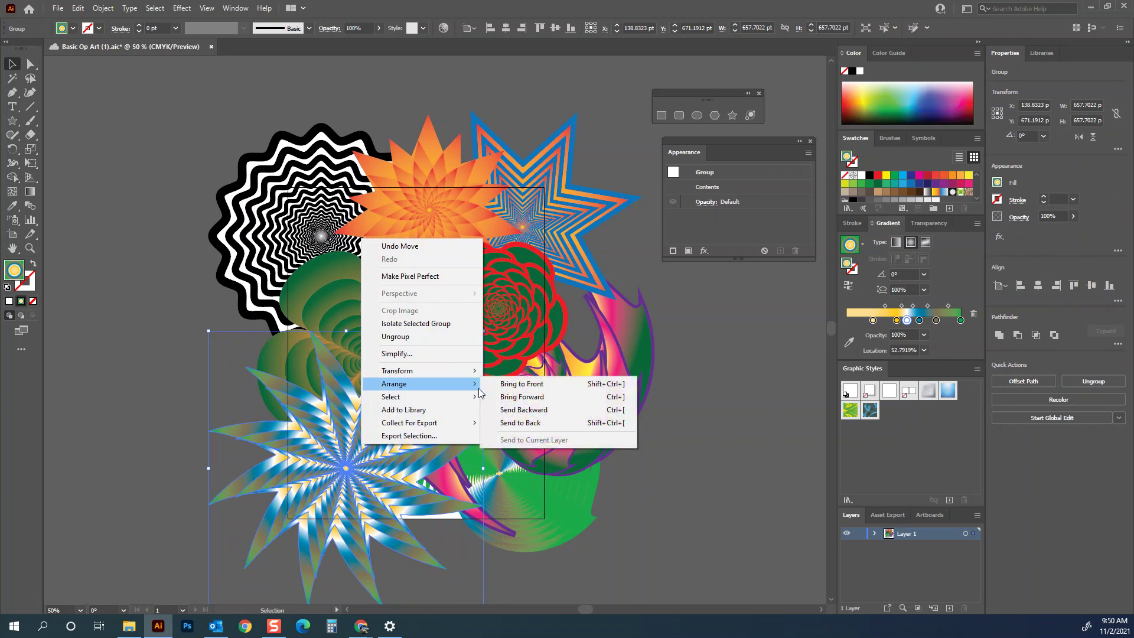
click(520, 423)
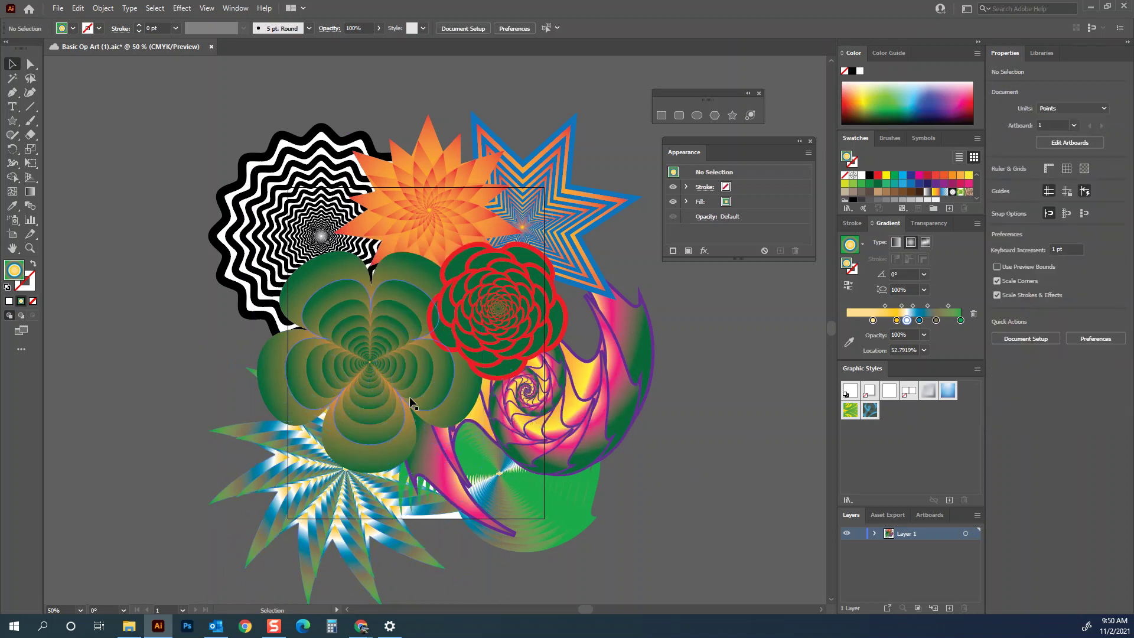
click(368, 374)
key(ctrl+shift+bracketleft)
Step: Rotate the green twisted group about 36.5° counterclockwise and position it beneath the pink spiral, beside the star group
drag(540, 506, 491, 536)
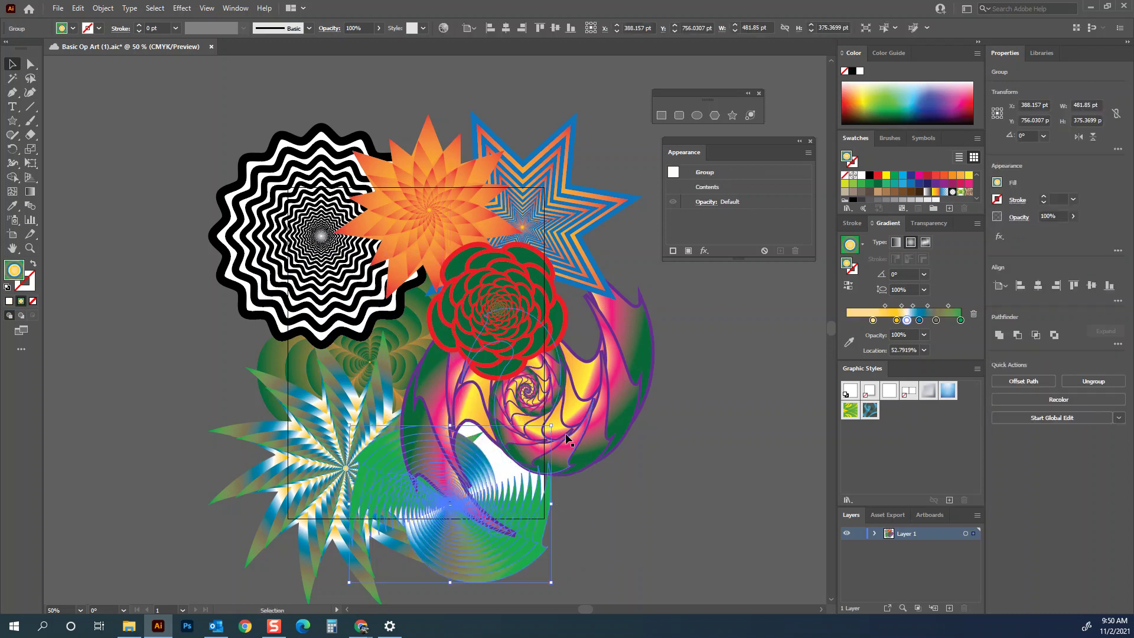
drag(551, 425, 493, 348)
mouse_move(502, 495)
mouse_down()
mouse_move(519, 493)
mouse_move(525, 456)
mouse_move(503, 495)
mouse_up()
click(668, 440)
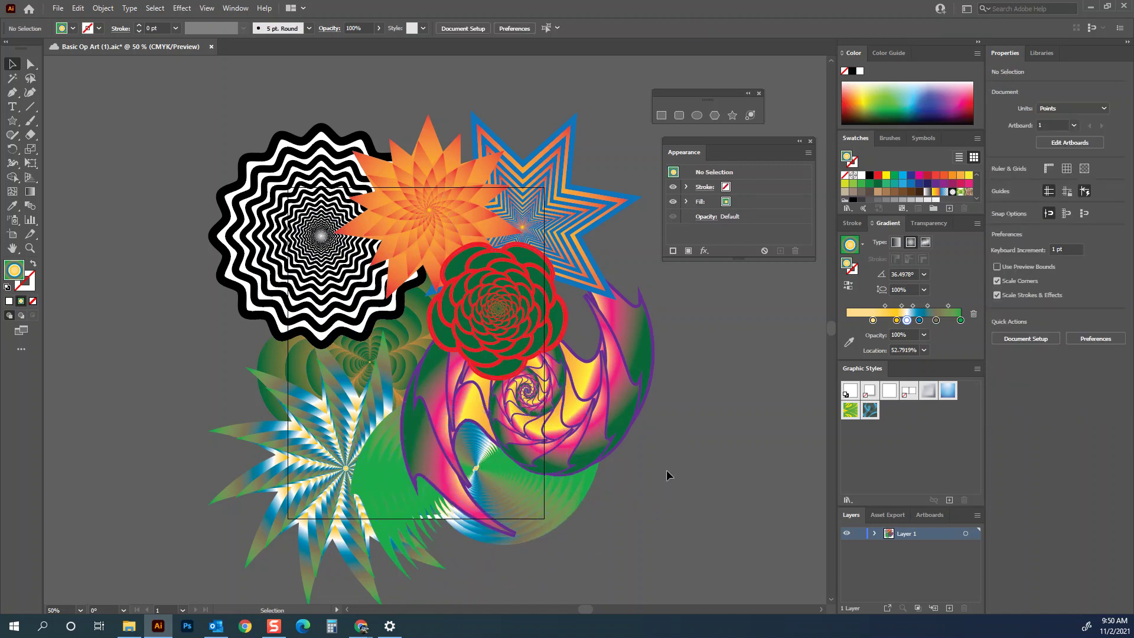
Step: Save the document, then save it as a cloud document named Op Art Groups
key(a)
key(ctrl+s)
click(58, 8)
click(85, 130)
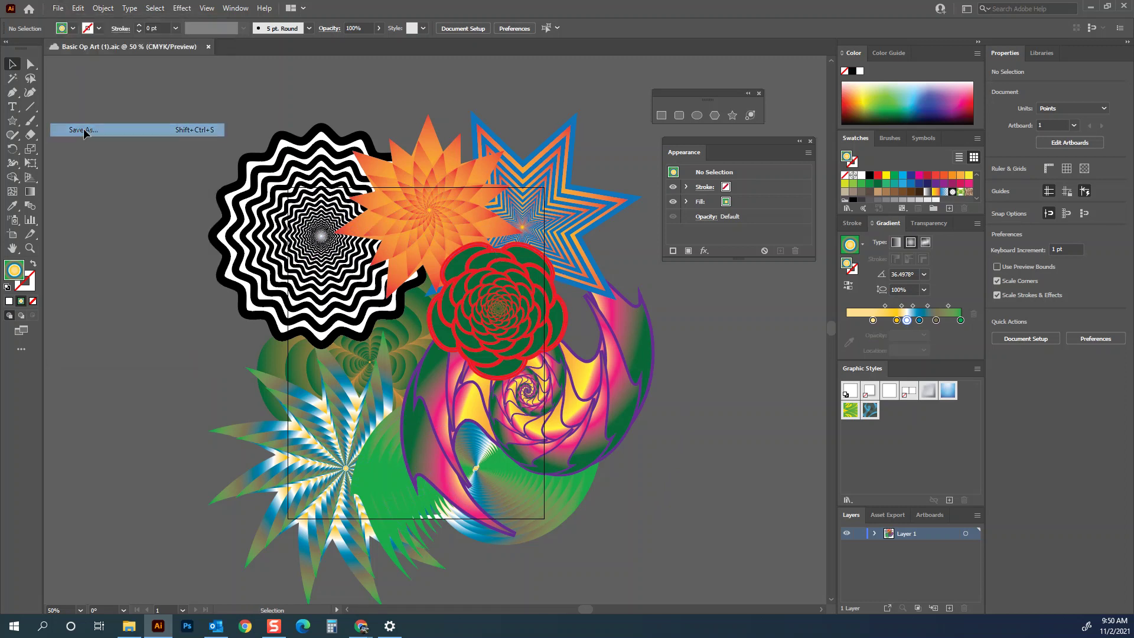
click(426, 422)
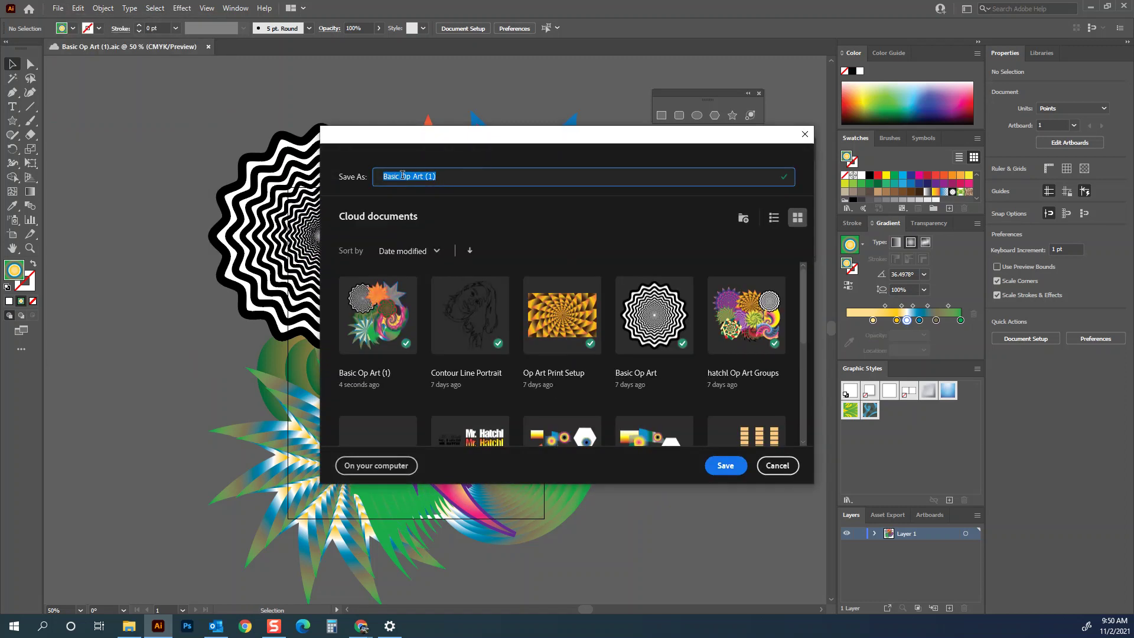
click(453, 177)
key(BackSpace)
key(BackSpace)
key(BackSpace)
key(BackSpace)
key(BackSpace)
key(BackSpace)
key(BackSpace)
key(BackSpace)
key(BackSpace)
key(BackSpace)
key(BackSpace)
key(BackSpace)
key(BackSpace)
text(Op)
click(741, 468)
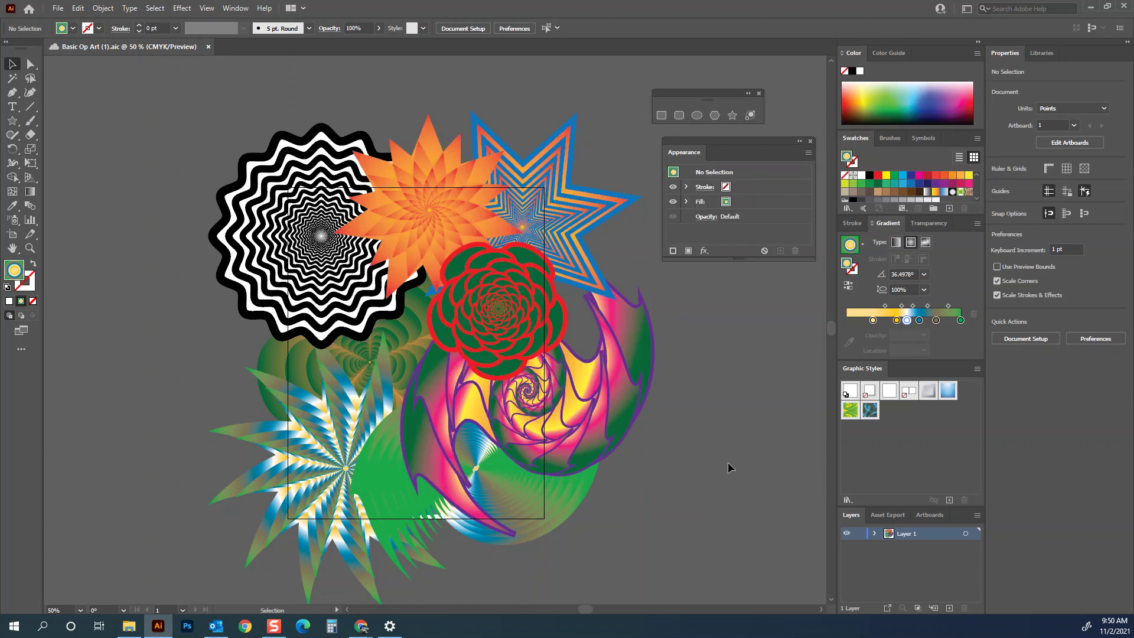
Step: Export the artwork as the JPEG file Op Art Groups.jpg, using all artboards
click(58, 8)
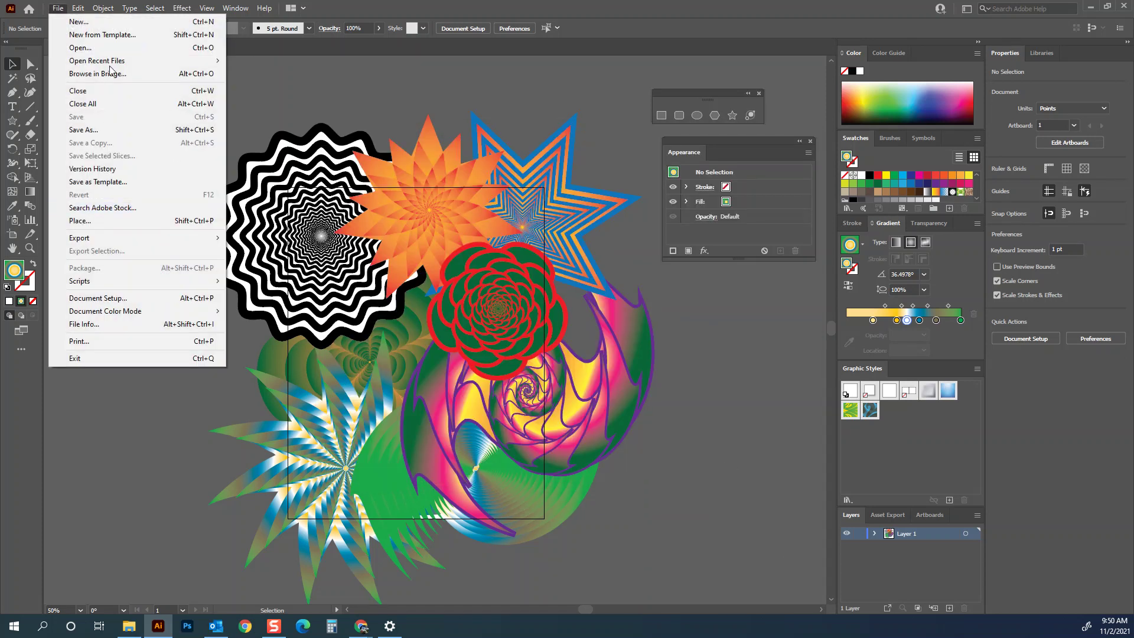
mouse_move(92, 239)
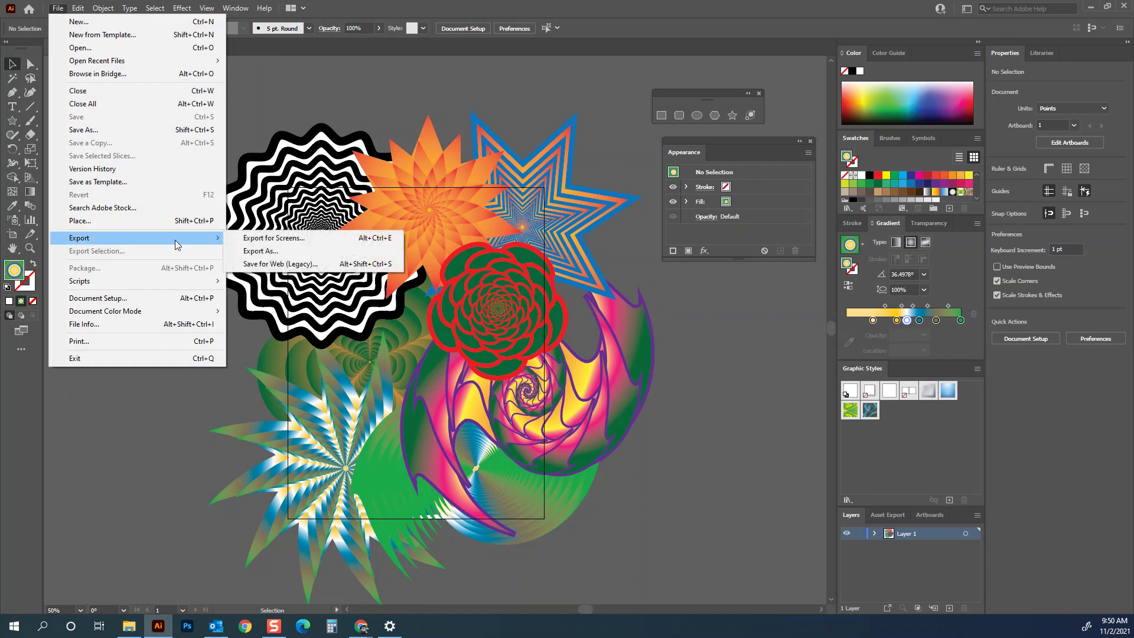
click(254, 250)
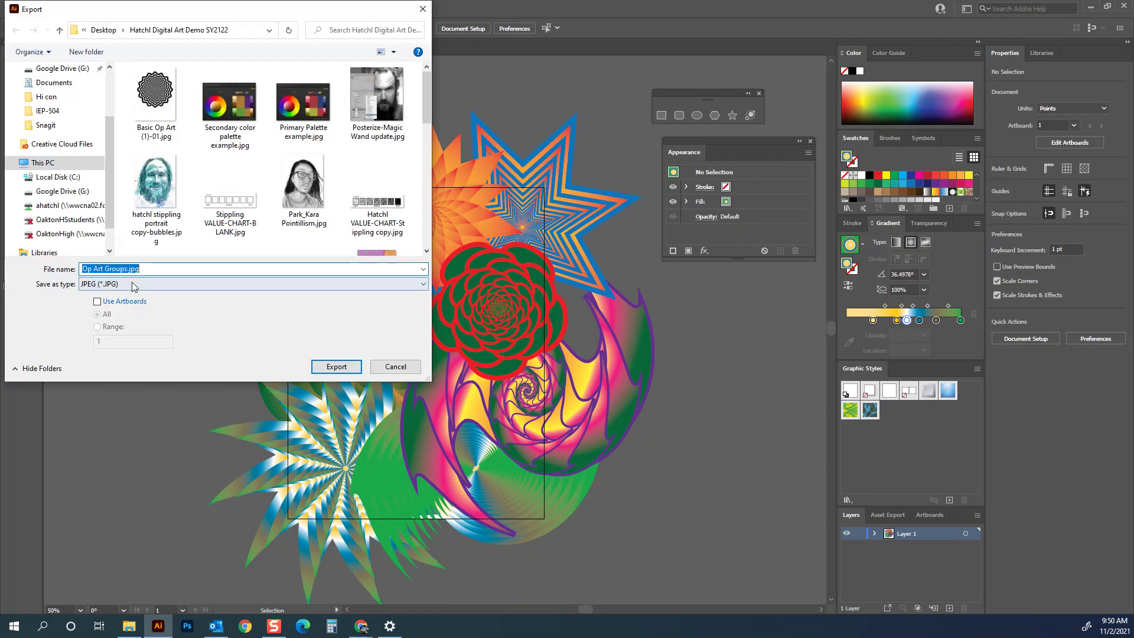
click(106, 303)
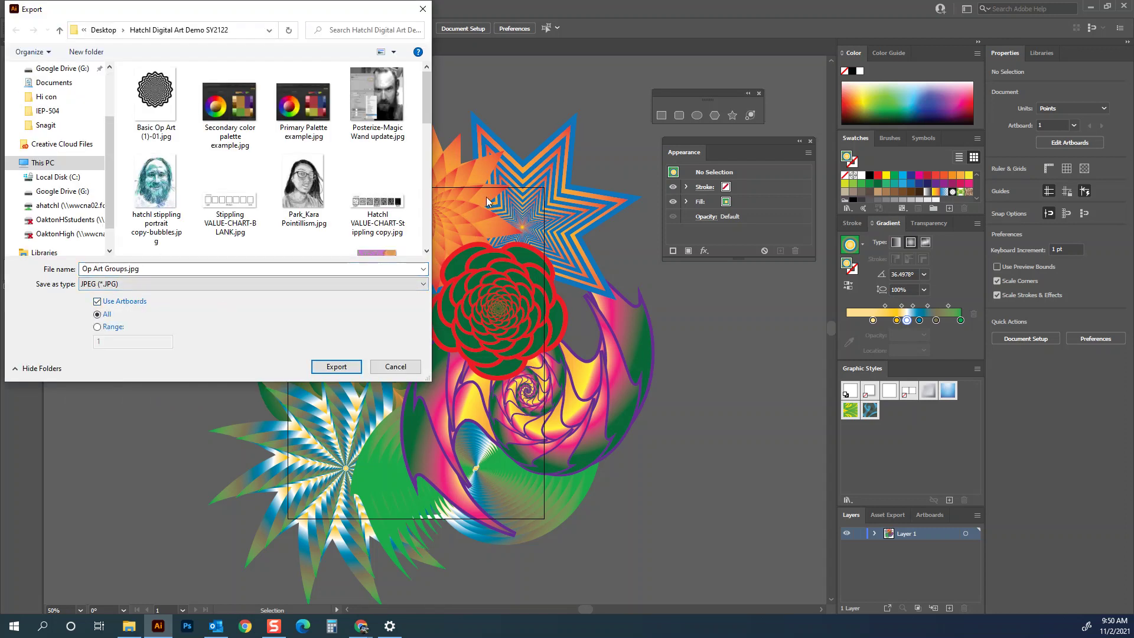
click(336, 366)
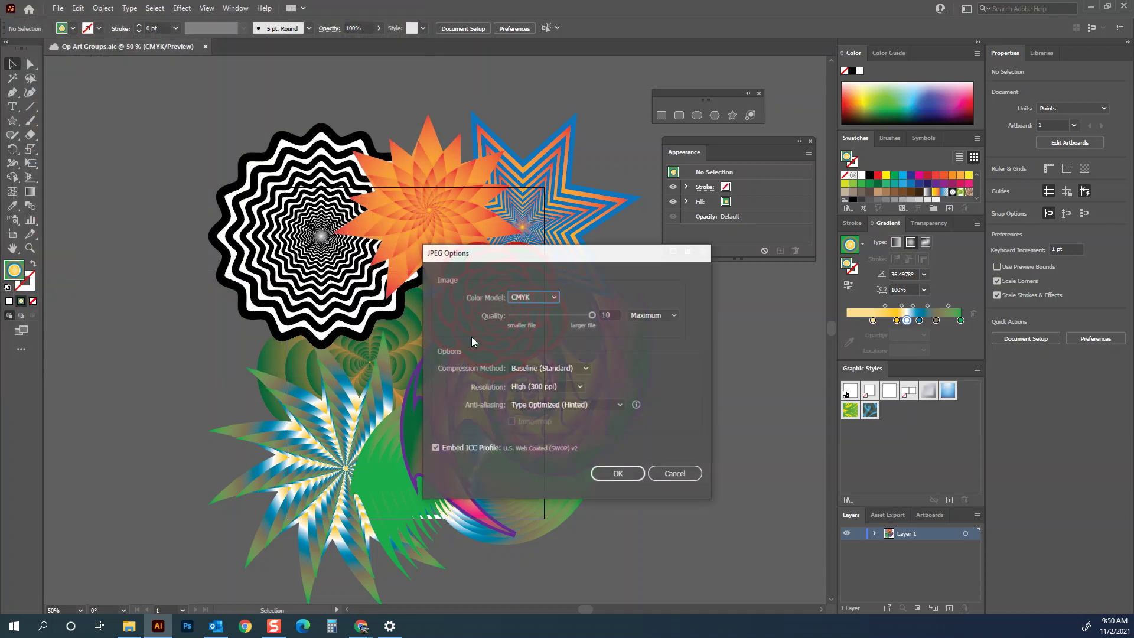
Step: Set the JPEG export to the RGB color model with quality 10, Maximum
click(550, 297)
click(535, 311)
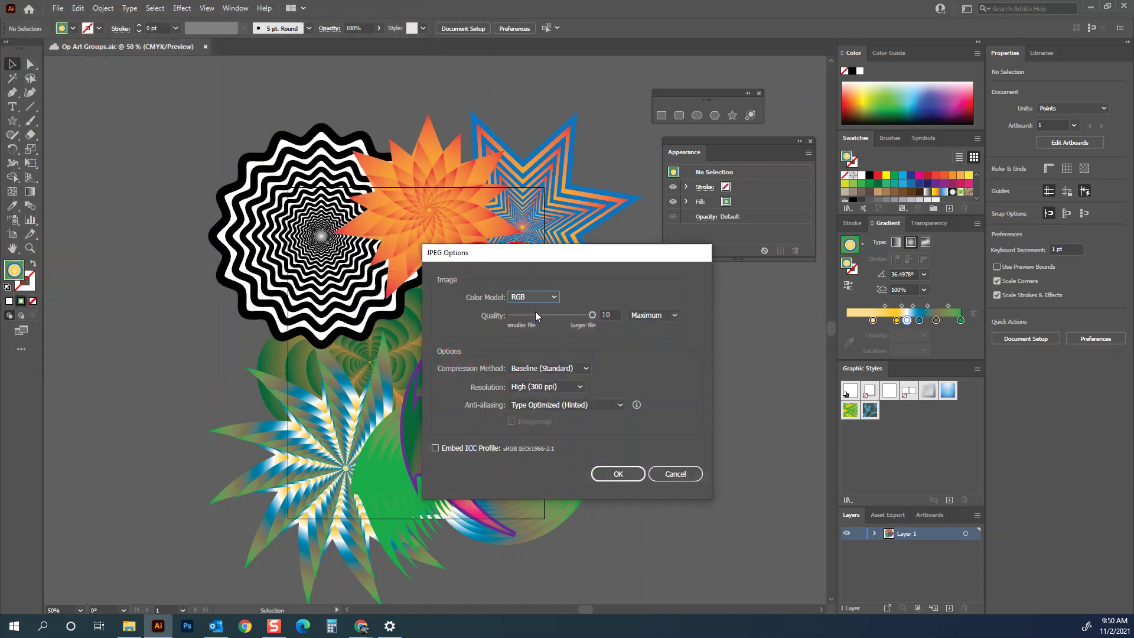
click(592, 315)
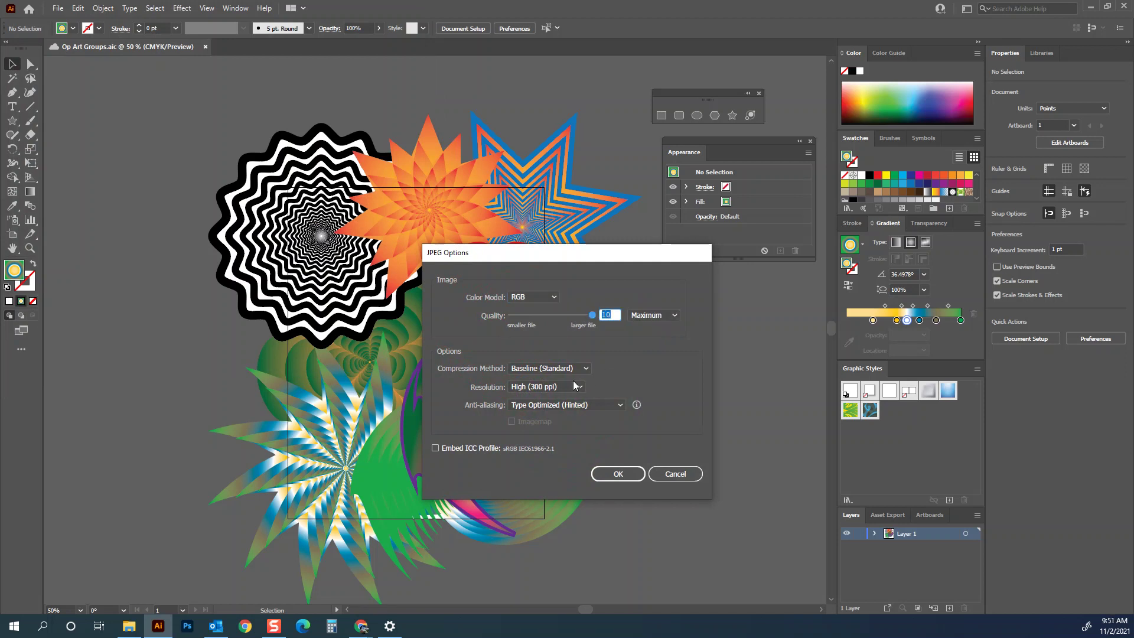